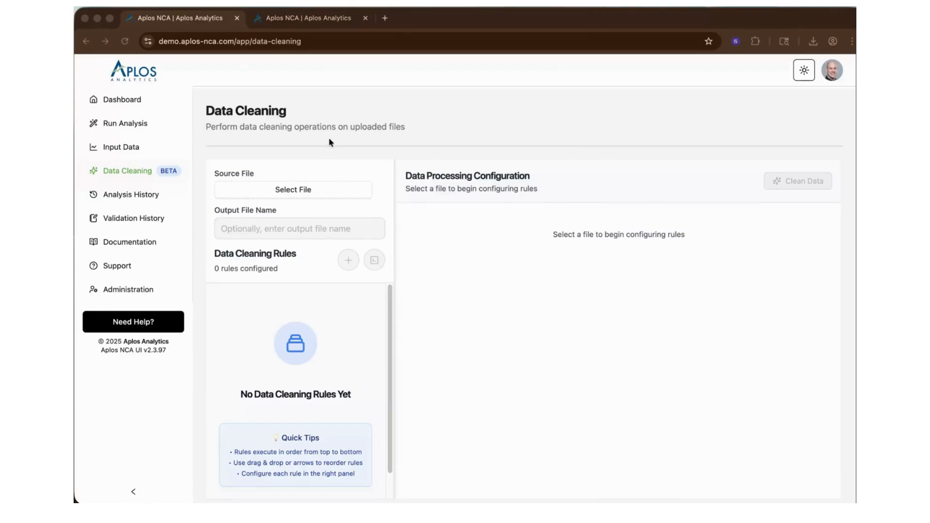
Choose pk-study-01.csv as the source file for data cleaning.
left_click(291, 192)
left_click(307, 372)
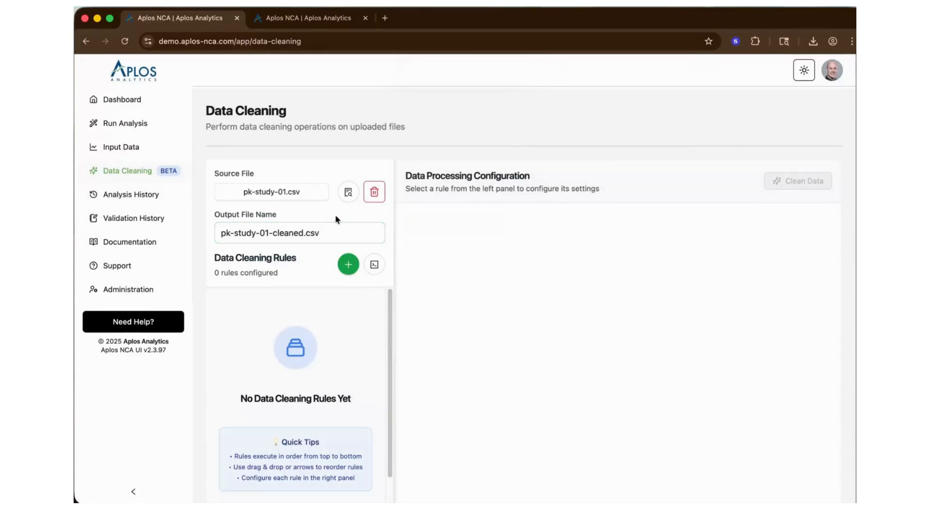
Preview pk-study-01.csv, look through its records from first to last, and close the data viewer.
left_click(349, 192)
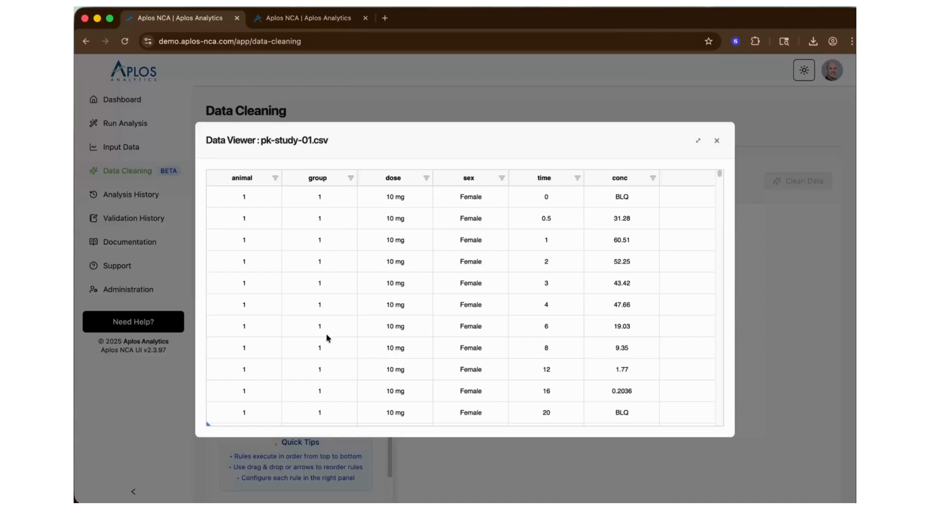
scroll(326, 336, "down", 5)
scroll(327, 336, "down", 20)
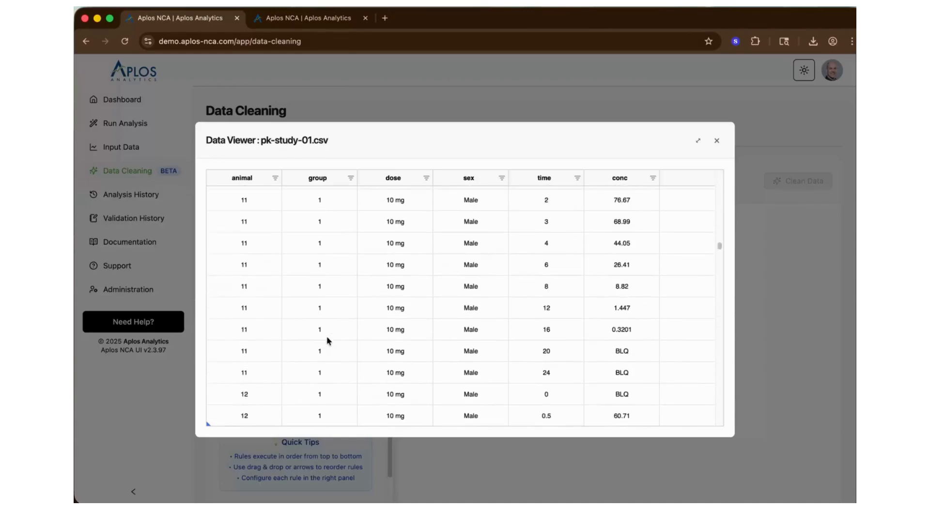
scroll(324, 339, "down", 20)
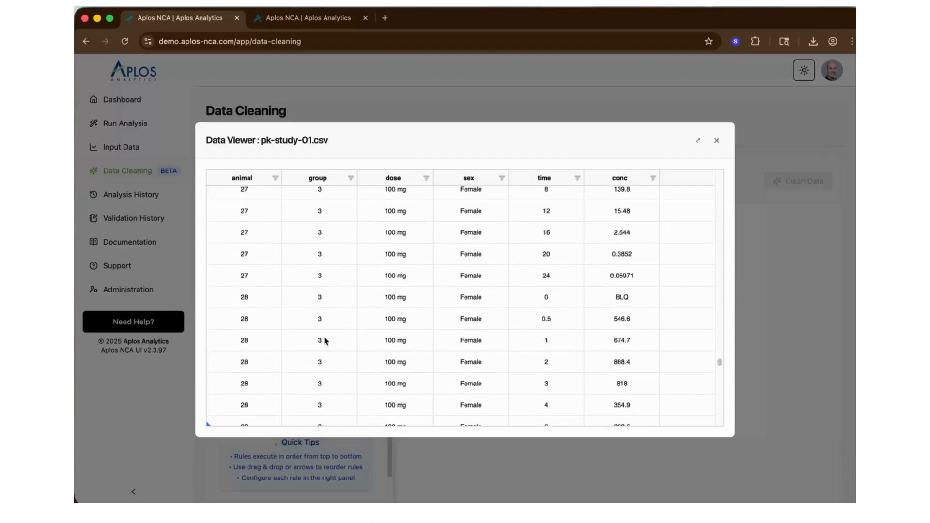
scroll(323, 339, "down", 8)
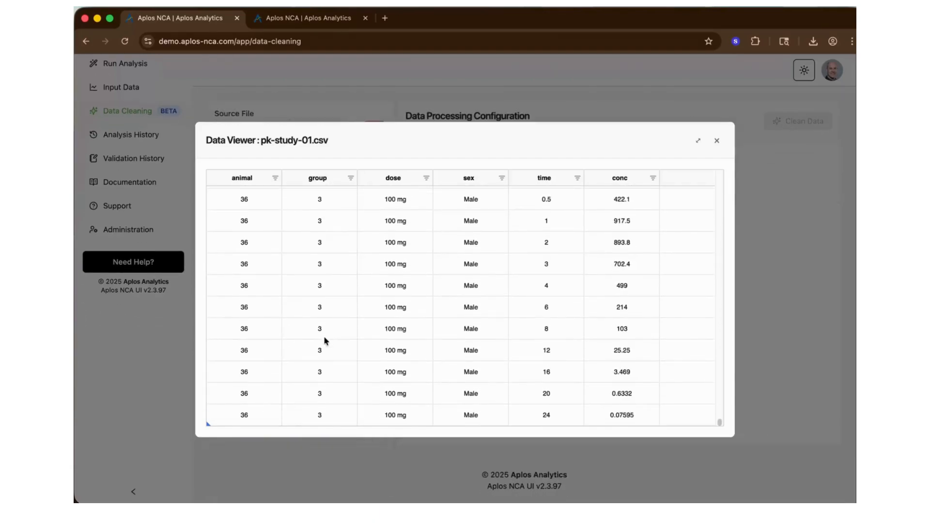
scroll(324, 338, "up", 20)
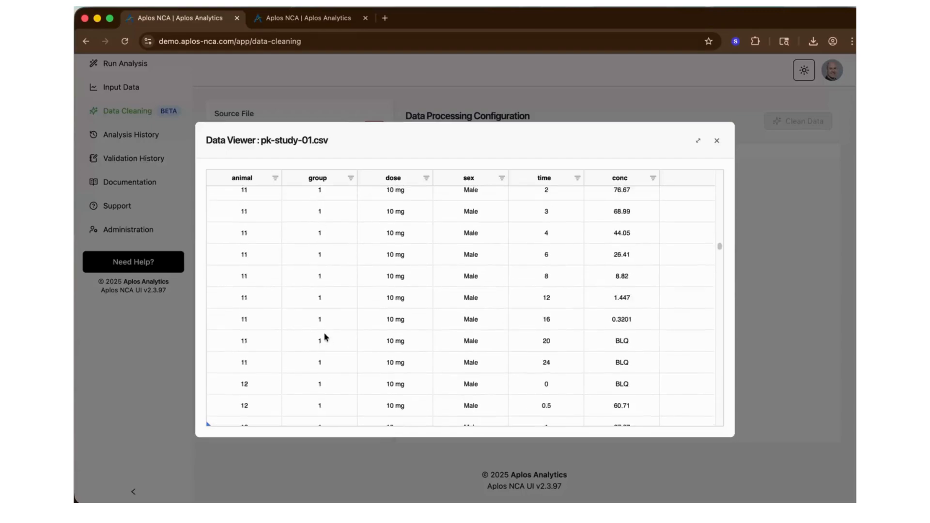
scroll(323, 333, "up", 15)
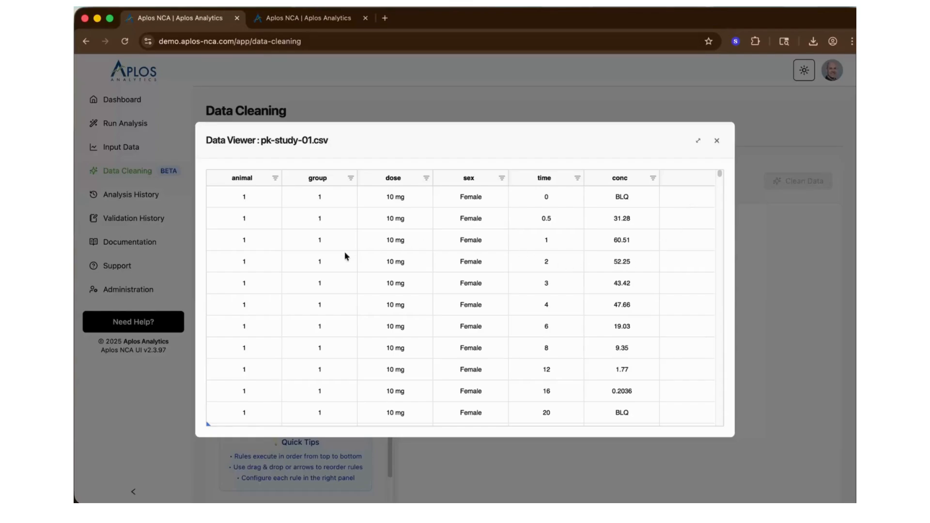
left_click(717, 142)
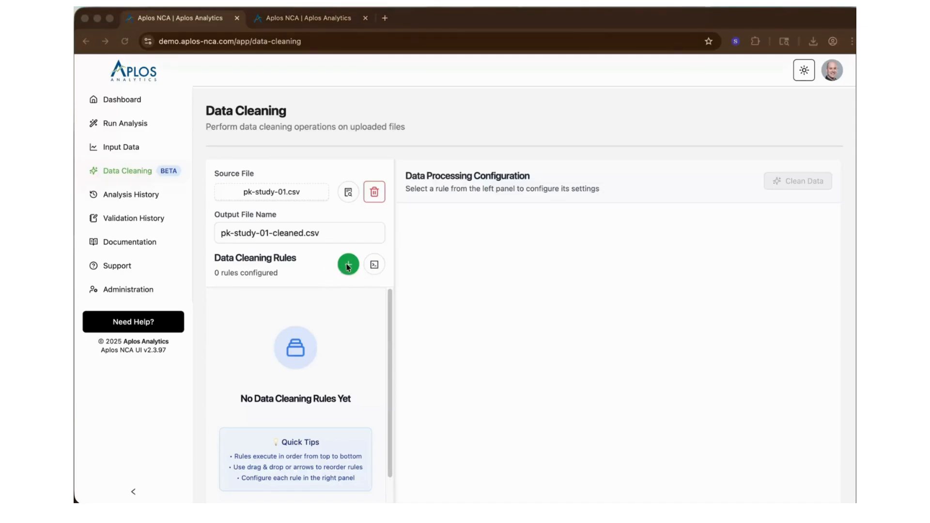
Open the catalogue of data cleaning rules and review the available rules in every category, from Data Transformation to Custom.
left_click(322, 267)
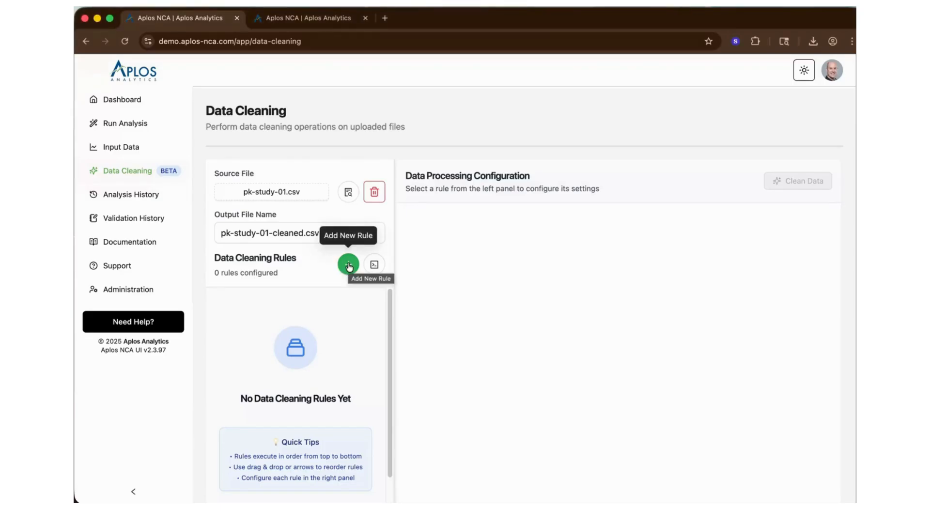
left_click(349, 266)
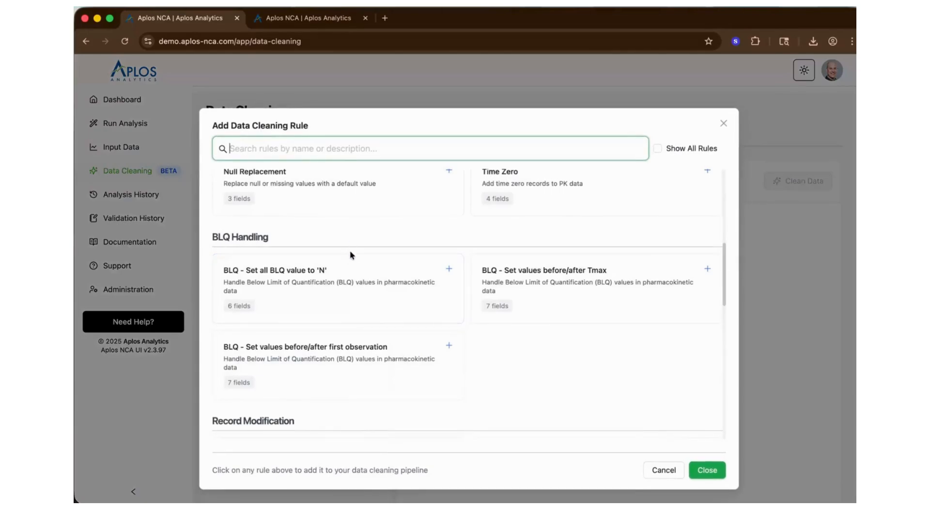
scroll(351, 256, "up", 5)
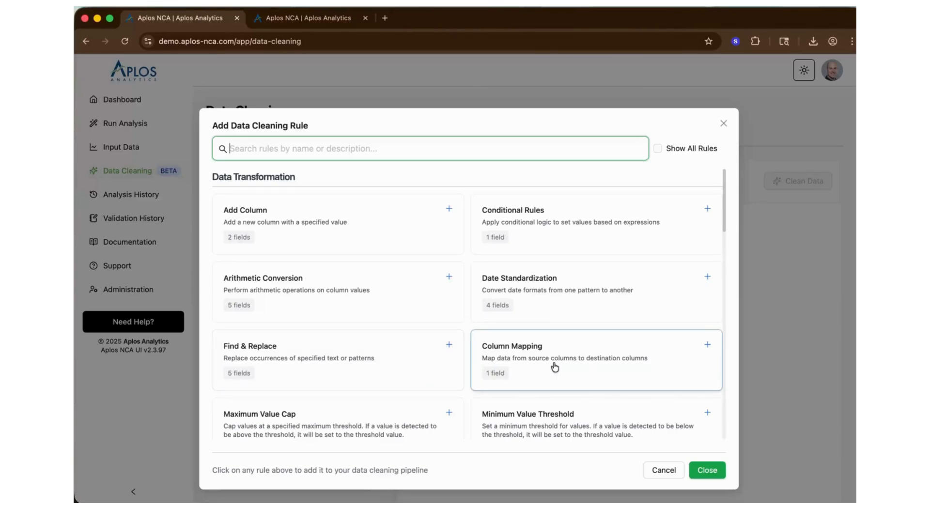
scroll(553, 366, "down", 3)
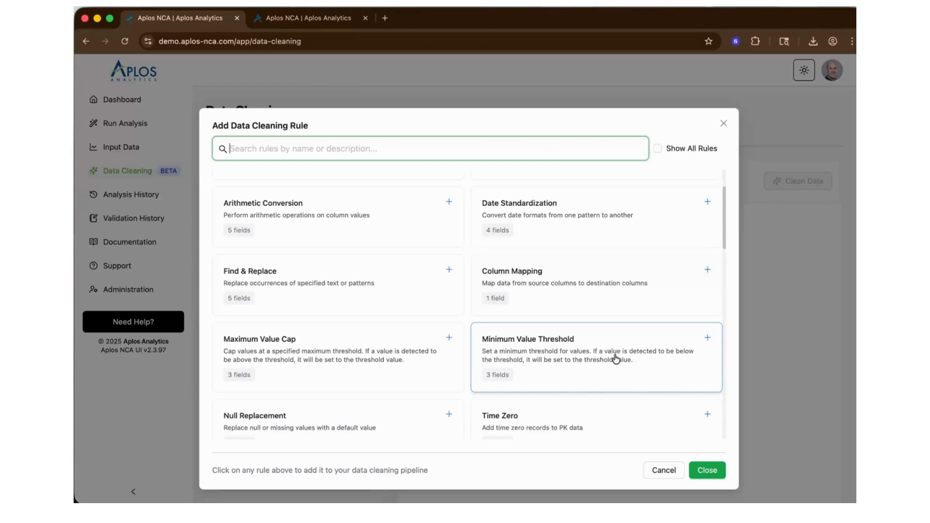
scroll(630, 355, "down", 3)
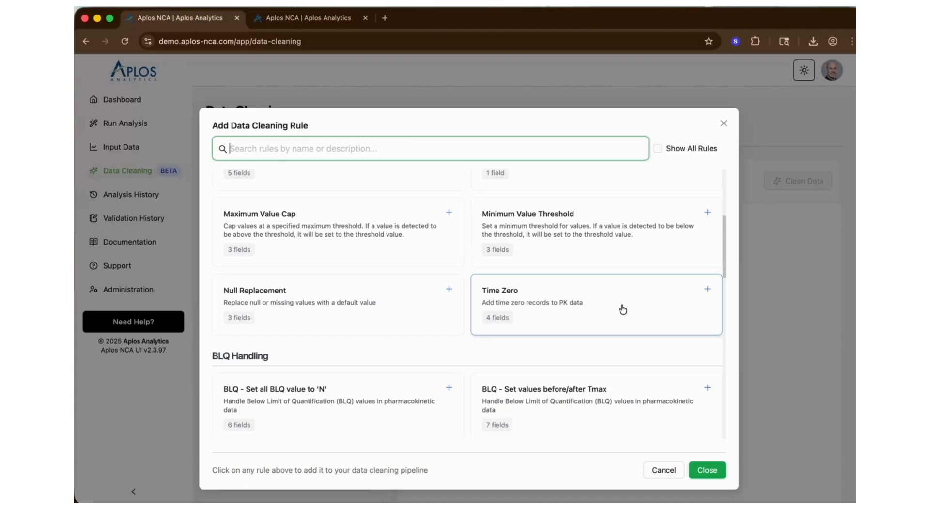
scroll(622, 309, "down", 3)
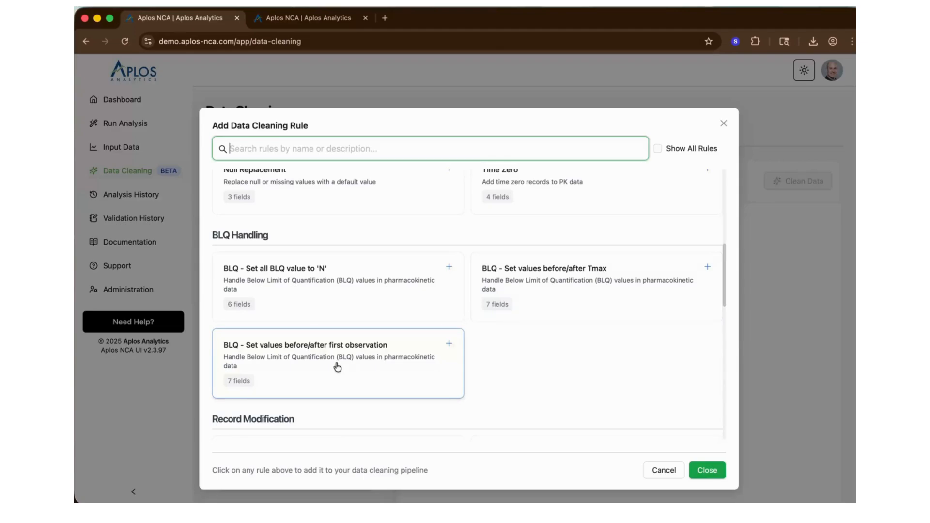
scroll(561, 334, "down", 5)
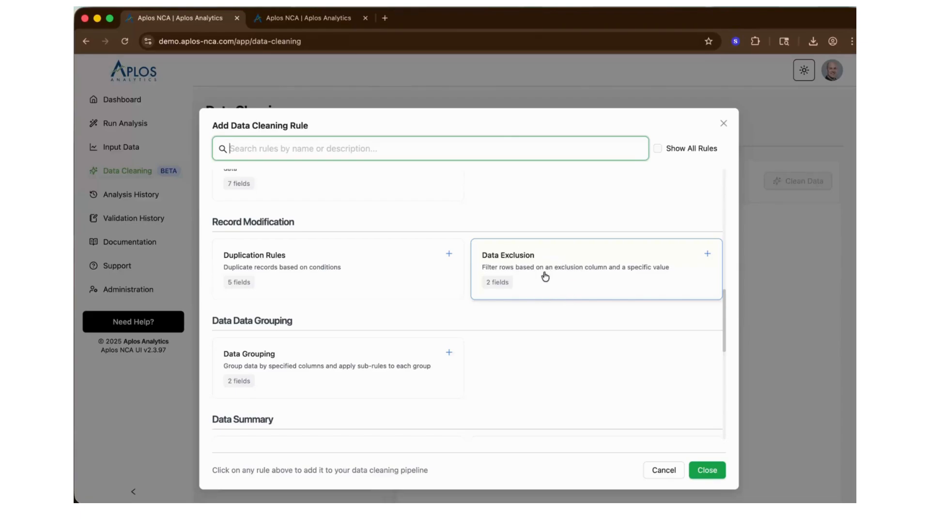
scroll(561, 295, "down", 1)
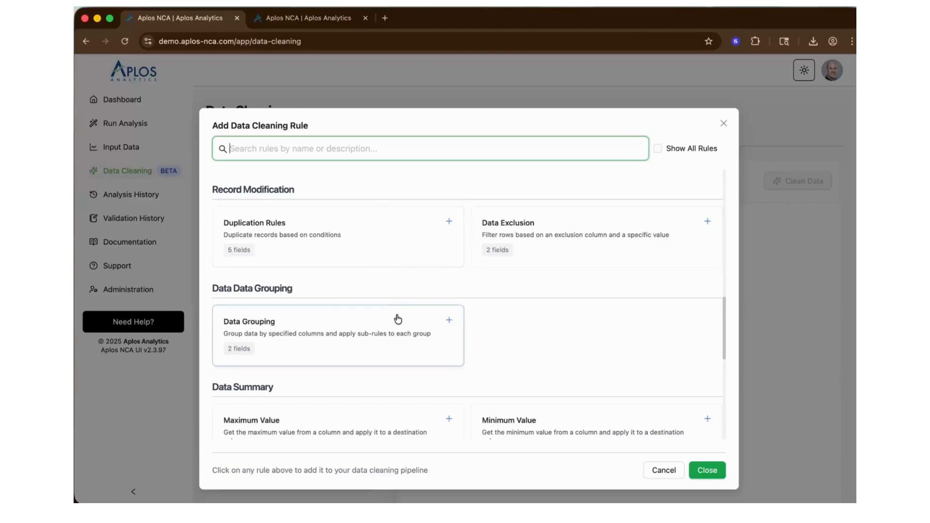
scroll(389, 323, "down", 1)
scroll(389, 323, "down", 5)
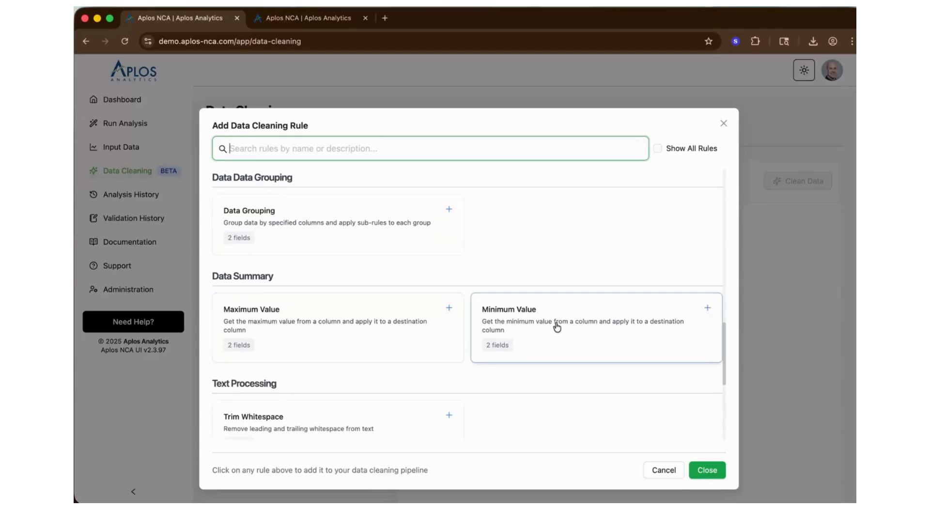
scroll(573, 340, "down", 7)
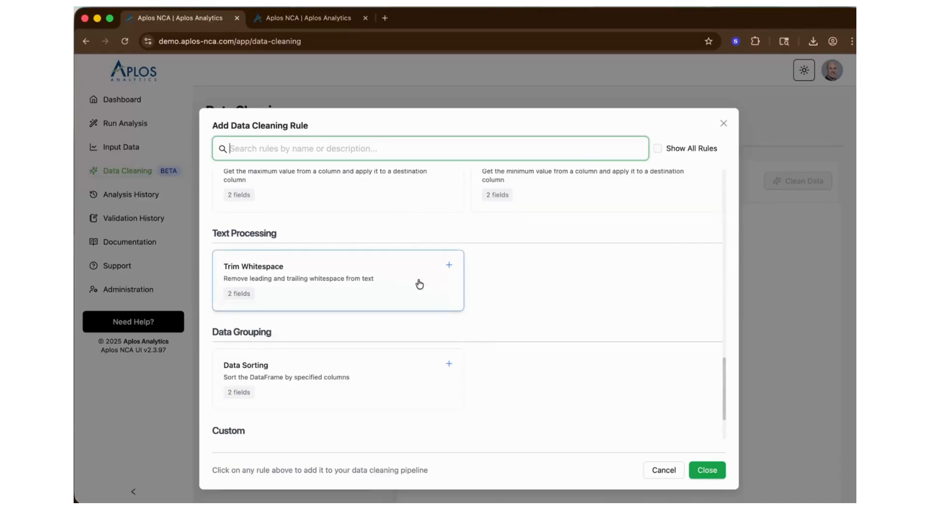
scroll(363, 388, "down", 3)
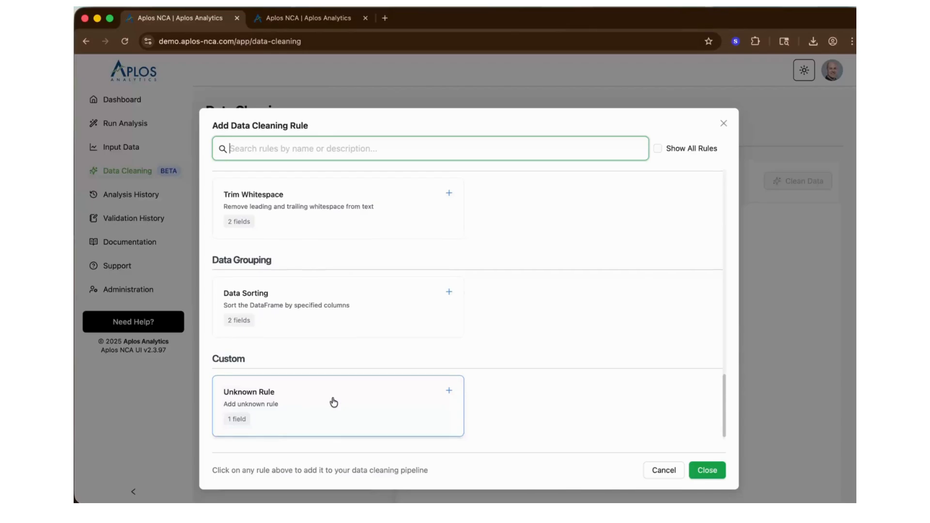
scroll(333, 402, "up", 15)
scroll(332, 398, "up", 3)
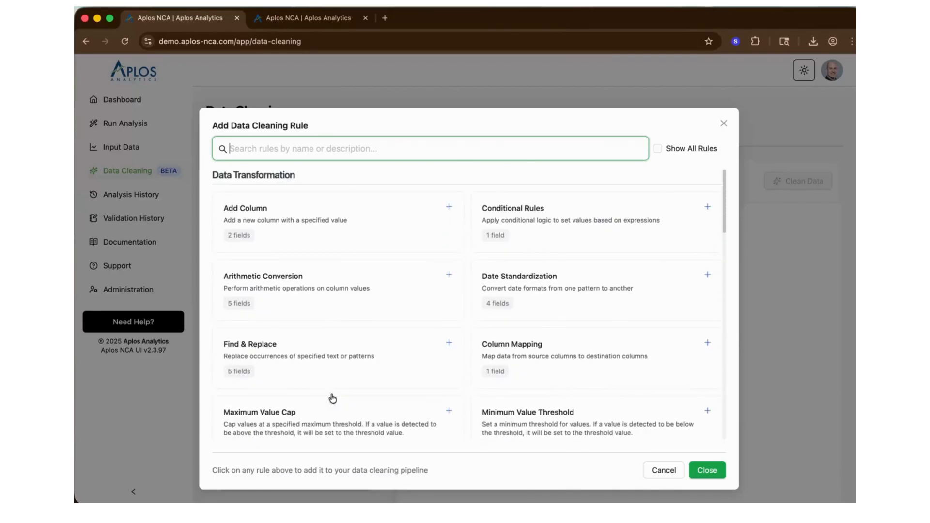
Add an Add Column rule to the cleaning pipeline and set its description to "Add time units".
left_click(363, 214)
left_click(707, 470)
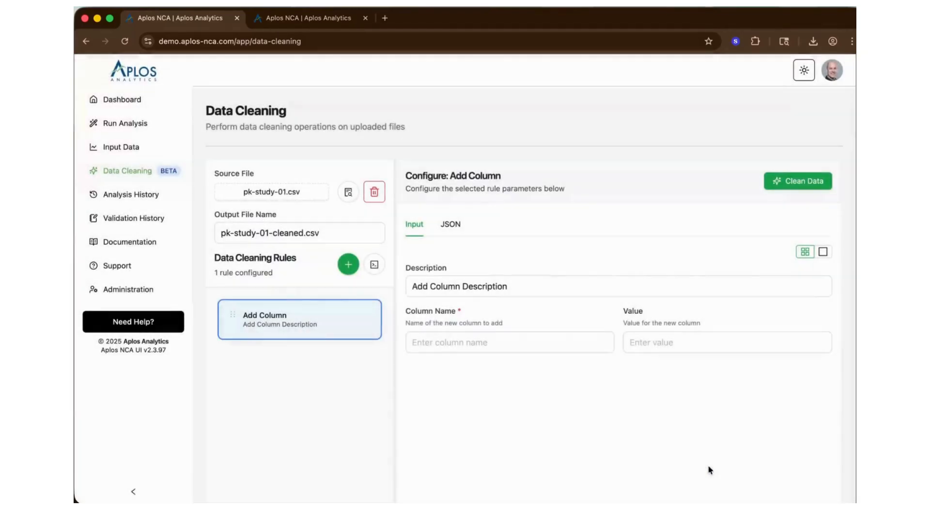
left_click(460, 290)
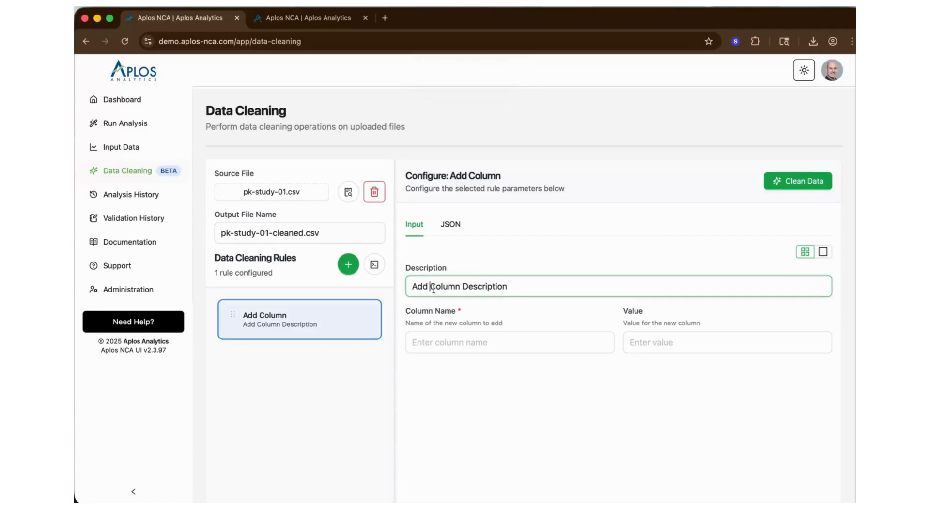
left_click_drag(532, 286, 433, 290)
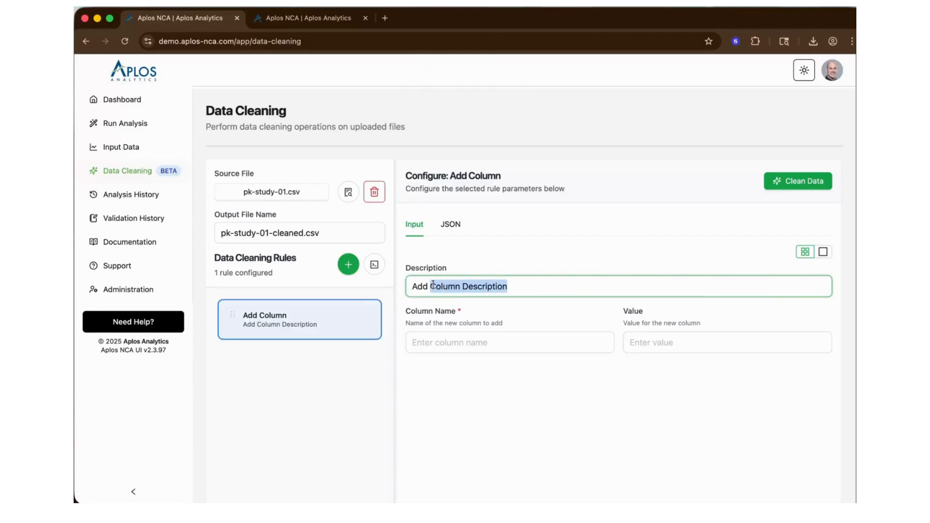
type("time")
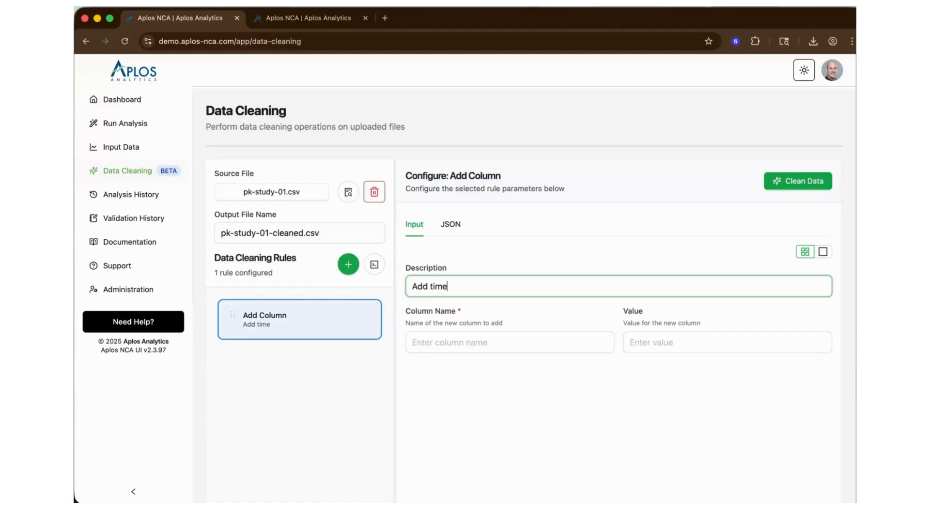
type(" units")
Check the rule's JSON, then set its new column name to time_units and its value to h.
left_click(451, 225)
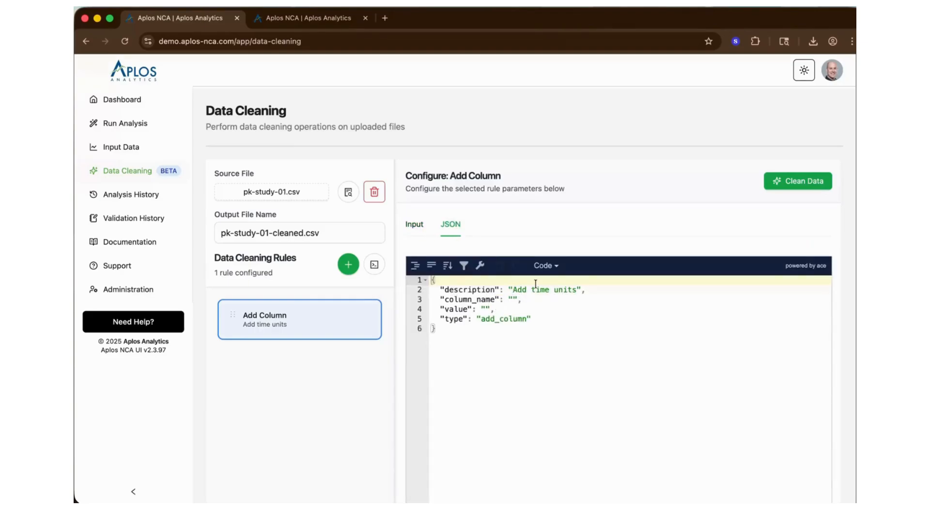
left_click(422, 228)
left_click(458, 343)
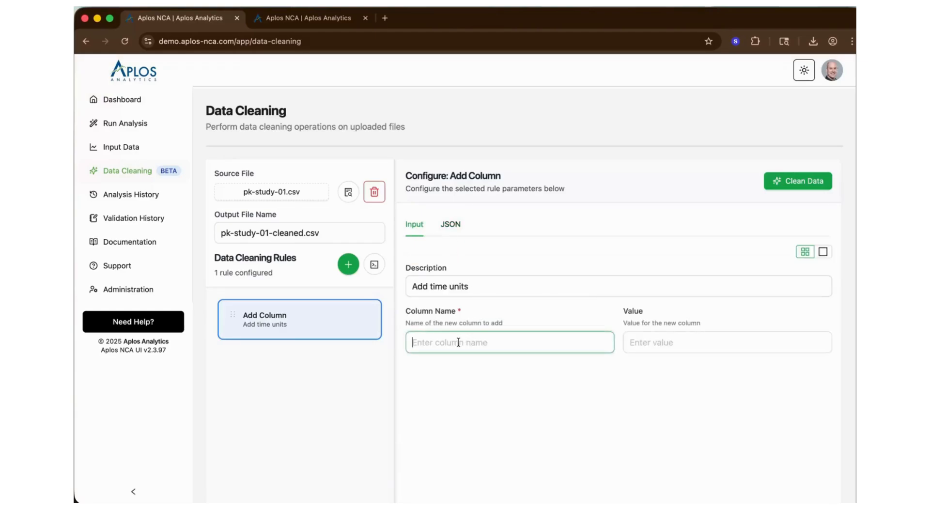
type("time_units")
key("Tab")
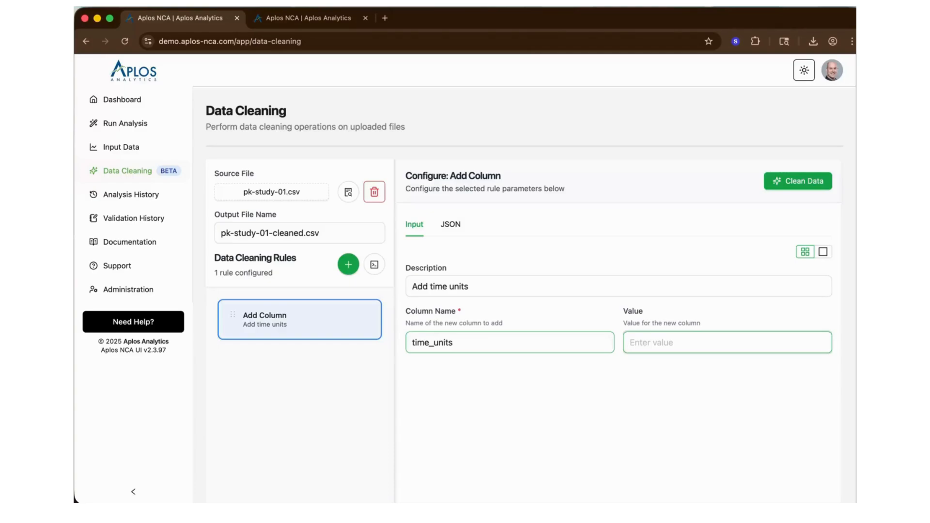
type("hr")
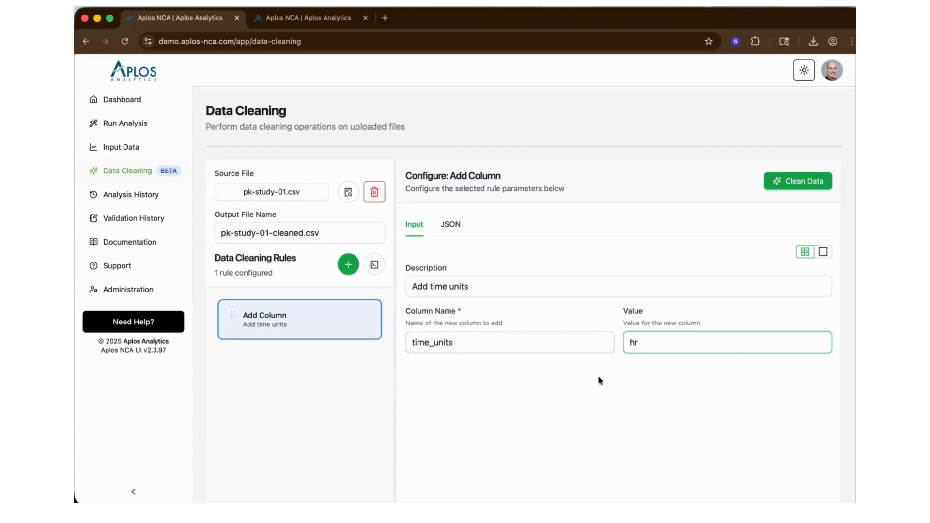
type("\\")
Edit the Add Column rule's JSON so the value is hours, and return to the input form.
left_click(450, 226)
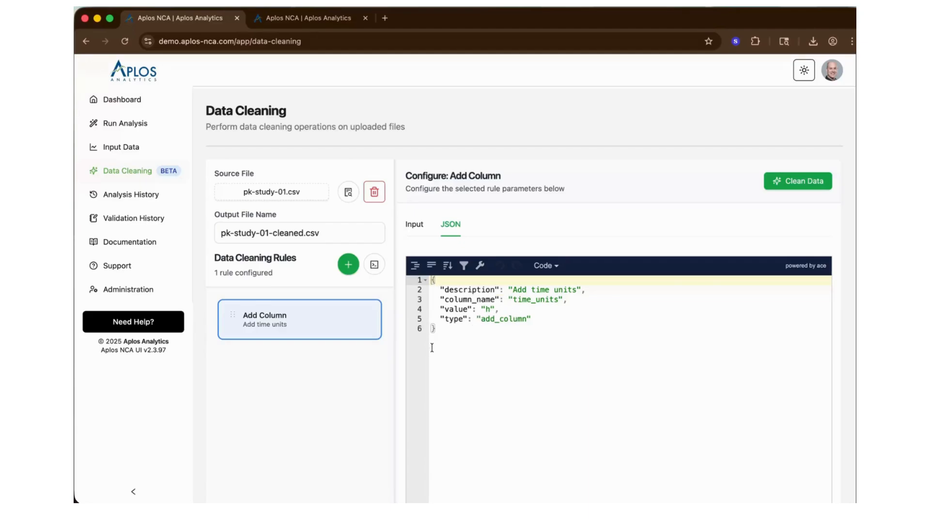
left_click(415, 225)
left_click(449, 224)
left_click(490, 310)
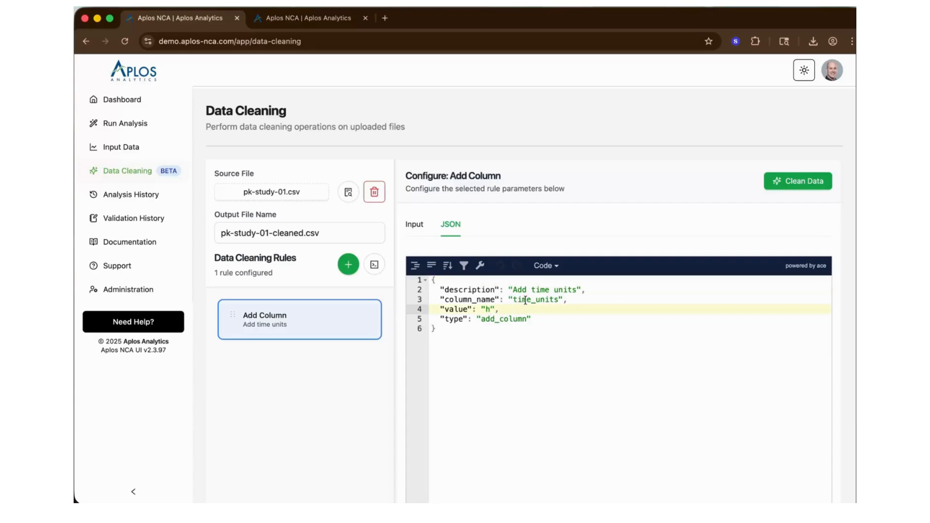
type("ours")
left_click(414, 224)
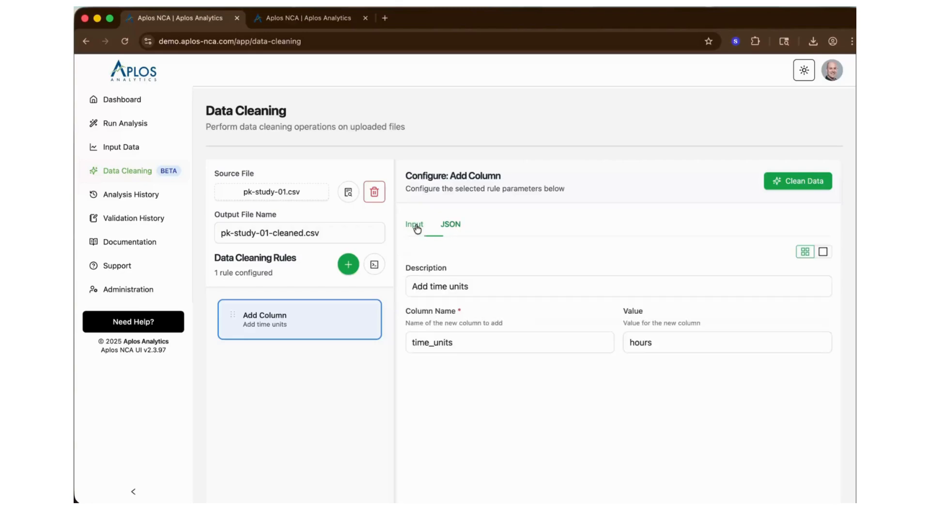
Set the new column's value to h in the input form and check the change in the rule's JSON.
left_click(653, 343)
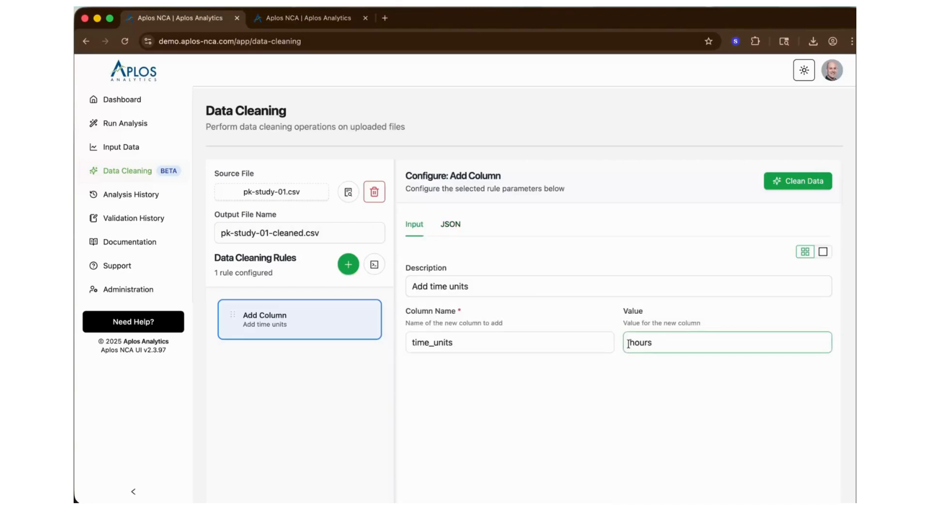
left_click_drag(629, 343, 678, 343)
left_click(638, 345)
type("h")
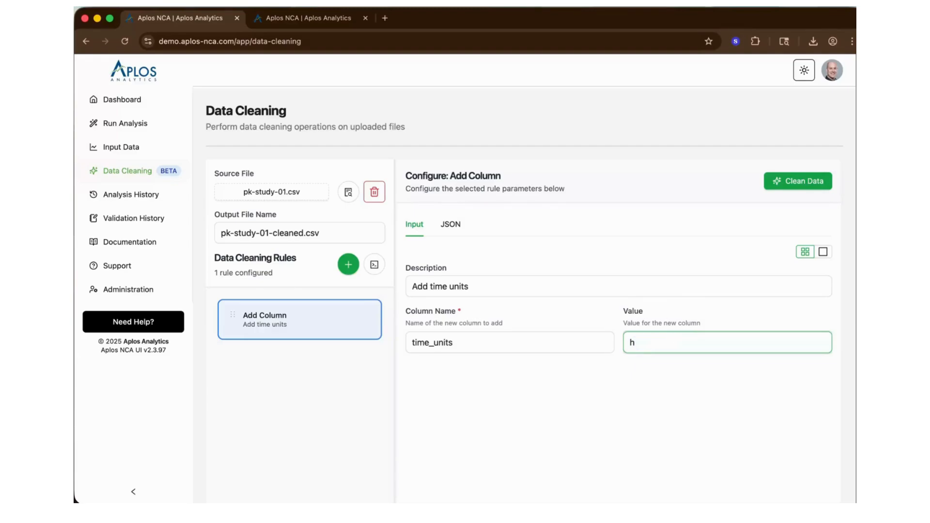
left_click(451, 225)
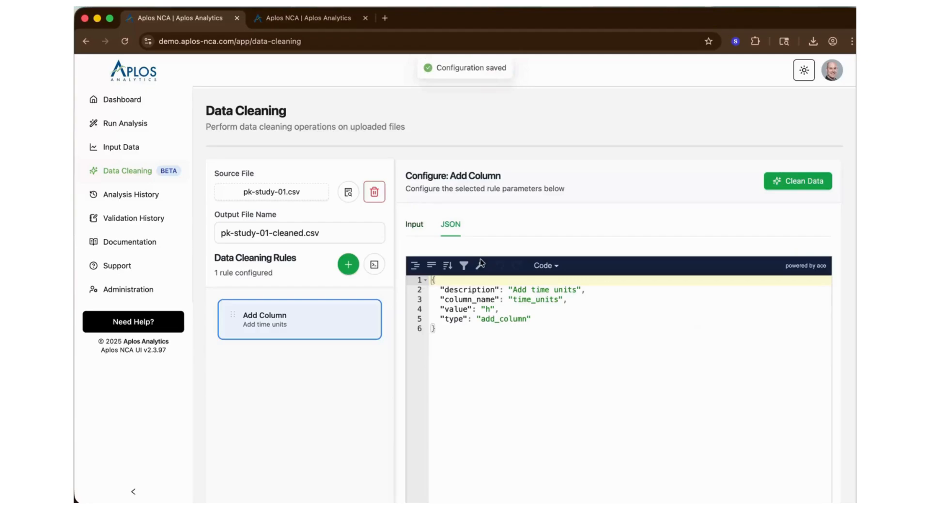
left_click(414, 225)
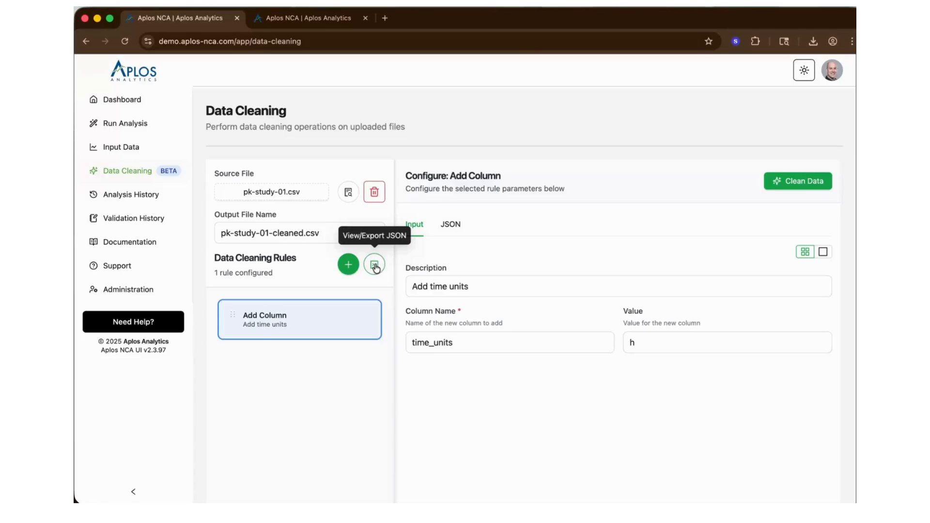
Review the cleaning pipeline's JSON, close it, and add two more Add Column rules to the pipeline.
left_click(375, 266)
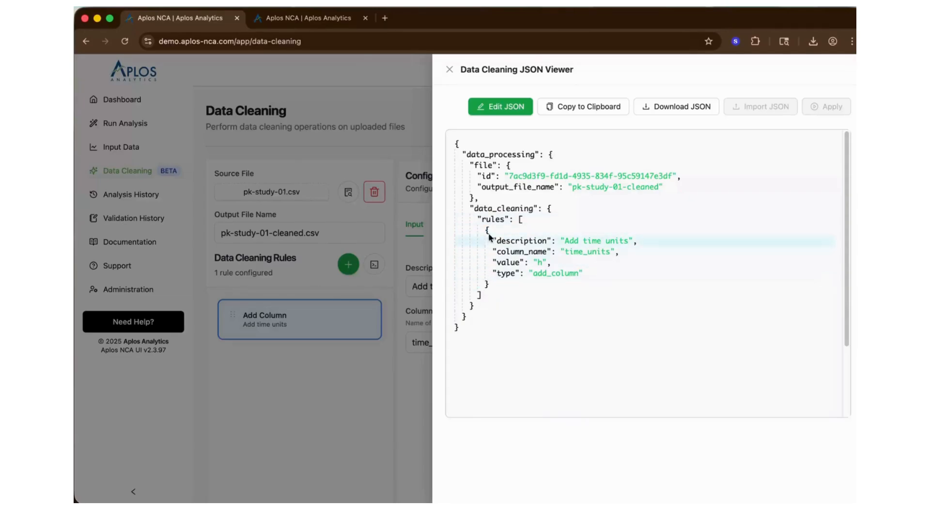
left_click(450, 70)
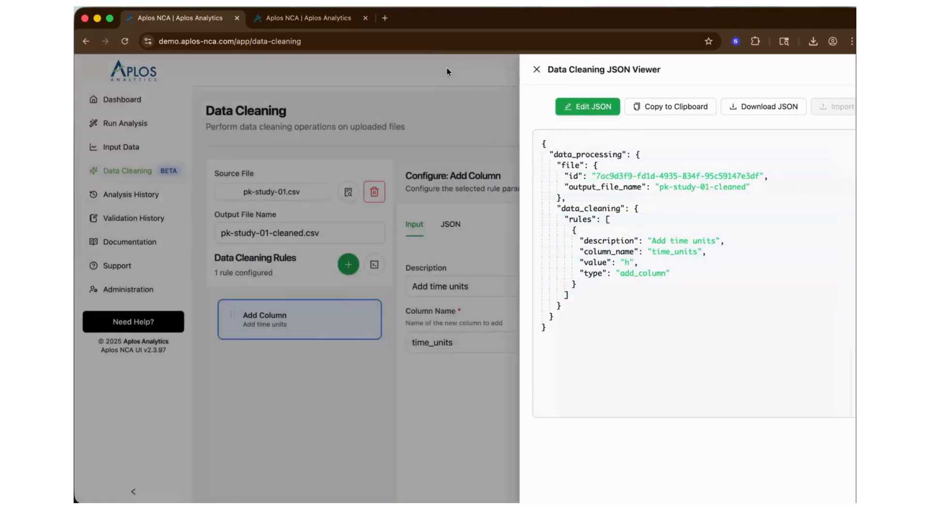
left_click(349, 264)
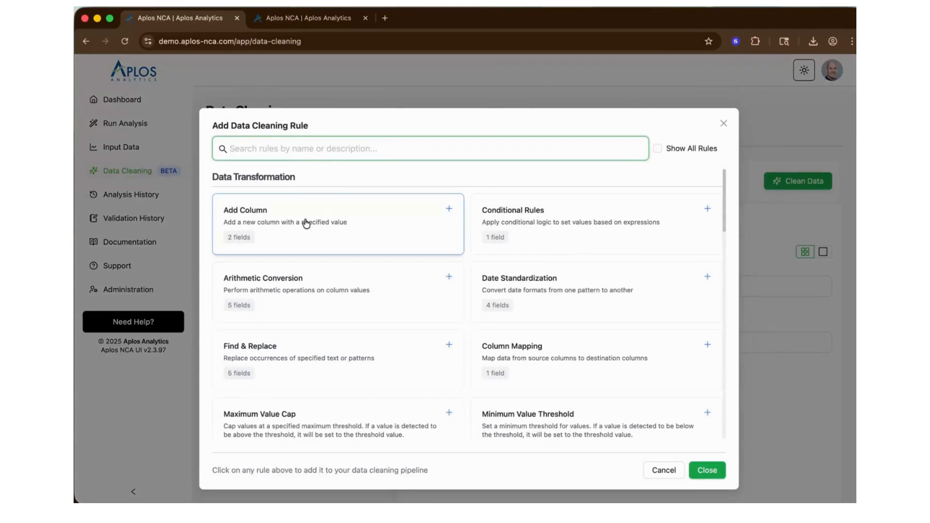
left_click(306, 223)
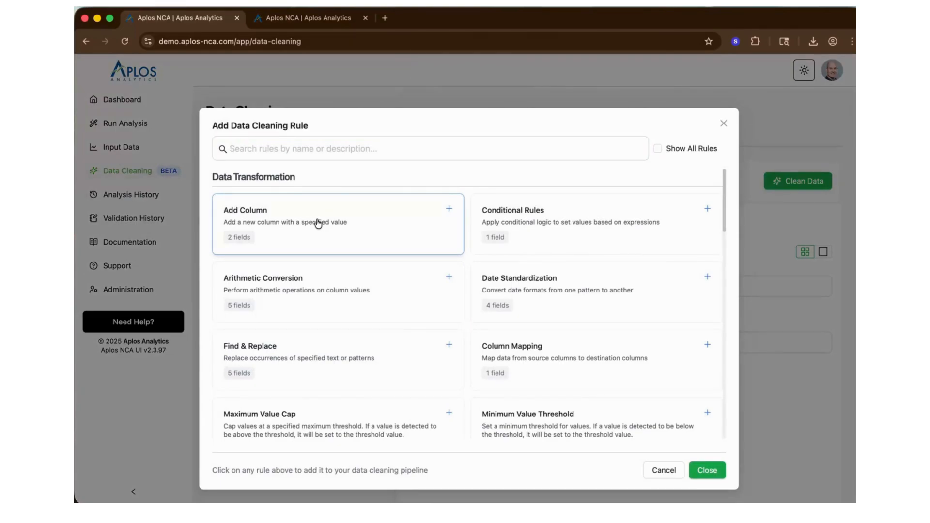
left_click(317, 223)
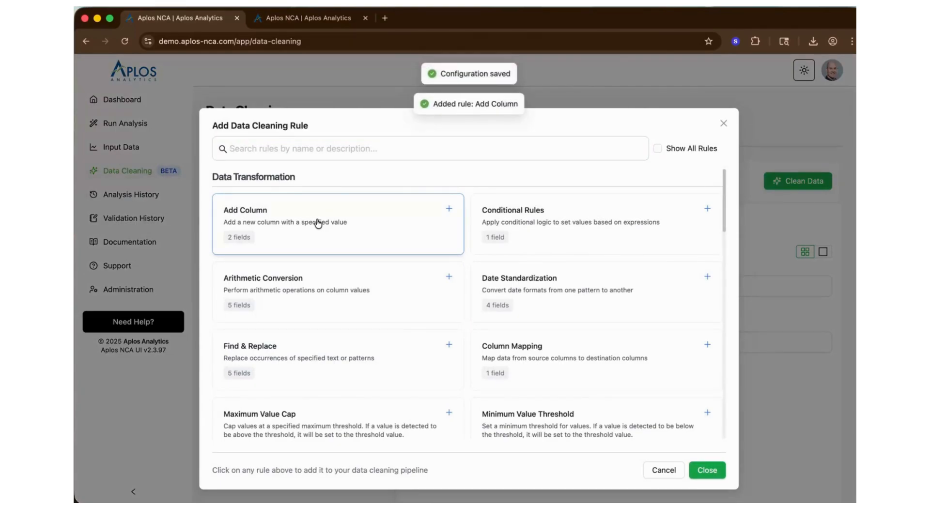
left_click(698, 470)
Configure the second Add Column rule with description "Add dose units", column name dose_units and value mg.
left_click(263, 361)
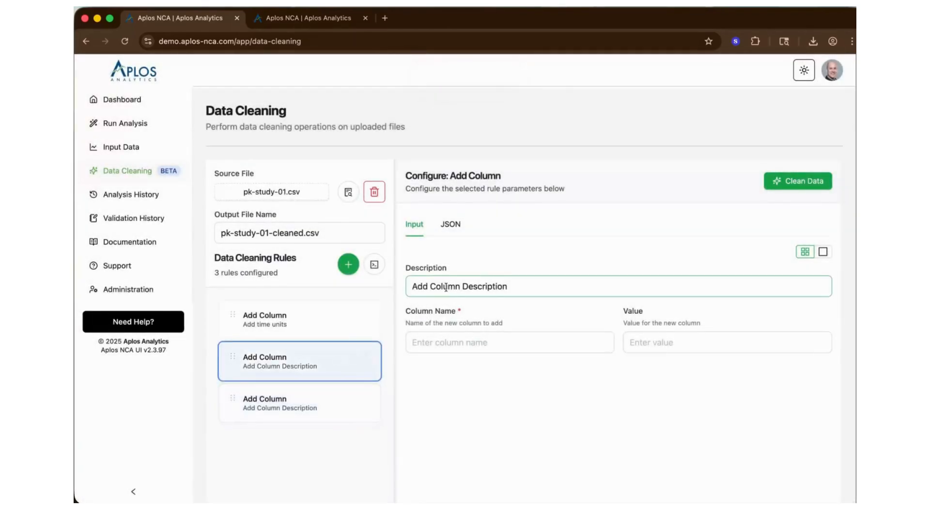
left_click_drag(430, 286, 519, 285)
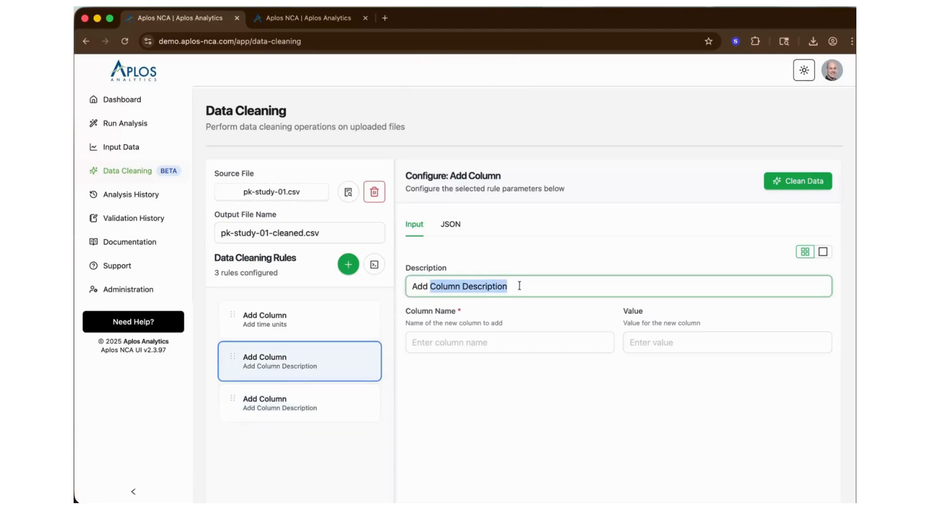
type("dose units")
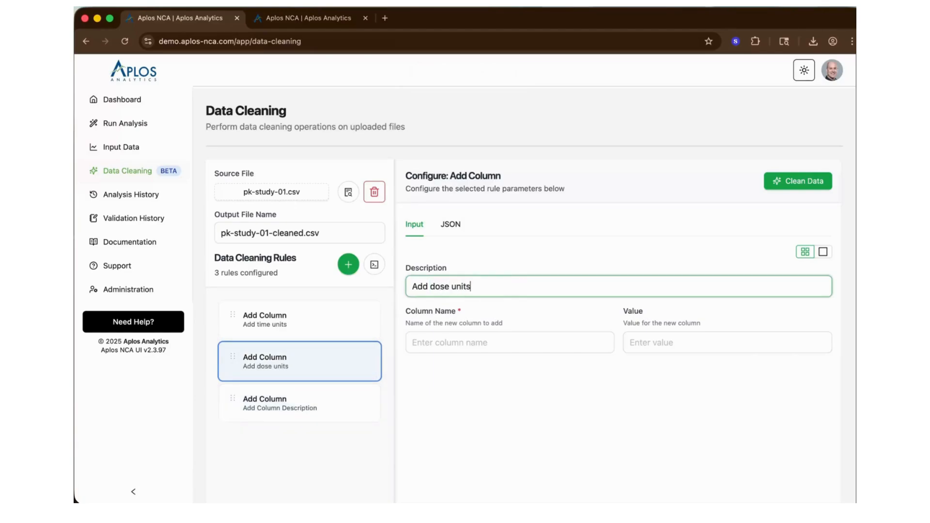
key("Tab")
type("dose_units")
key("Tab")
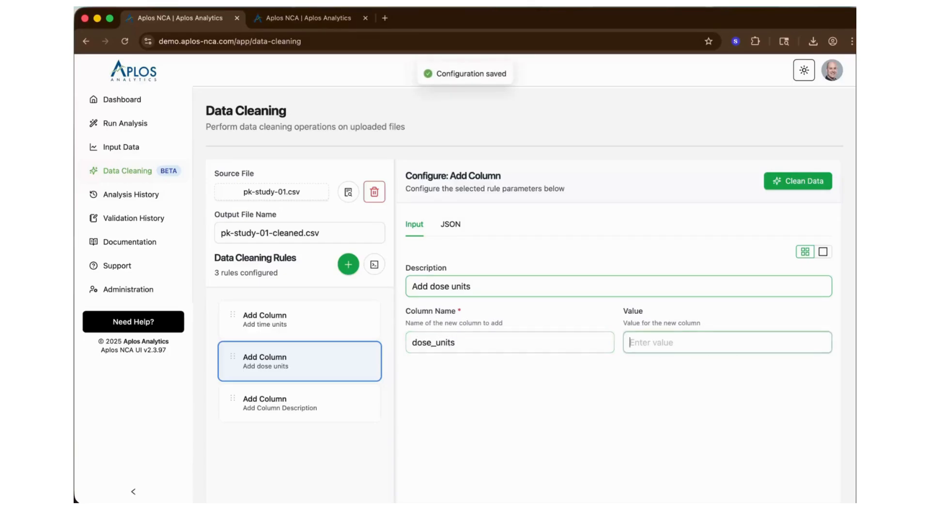
type("mg")
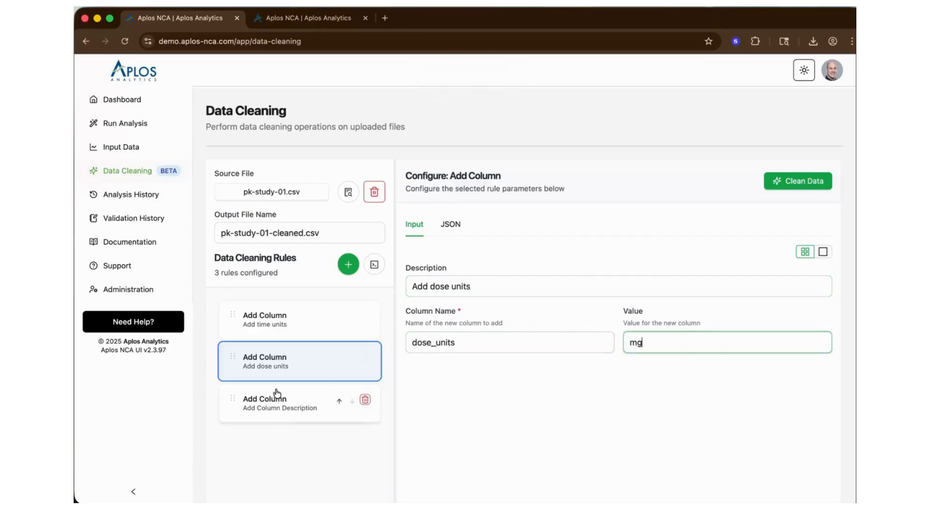
Configure the third Add Column rule with description "Add concentration units", column name conc_units and value ng/mL.
left_click(300, 398)
left_click_drag(429, 286, 525, 283)
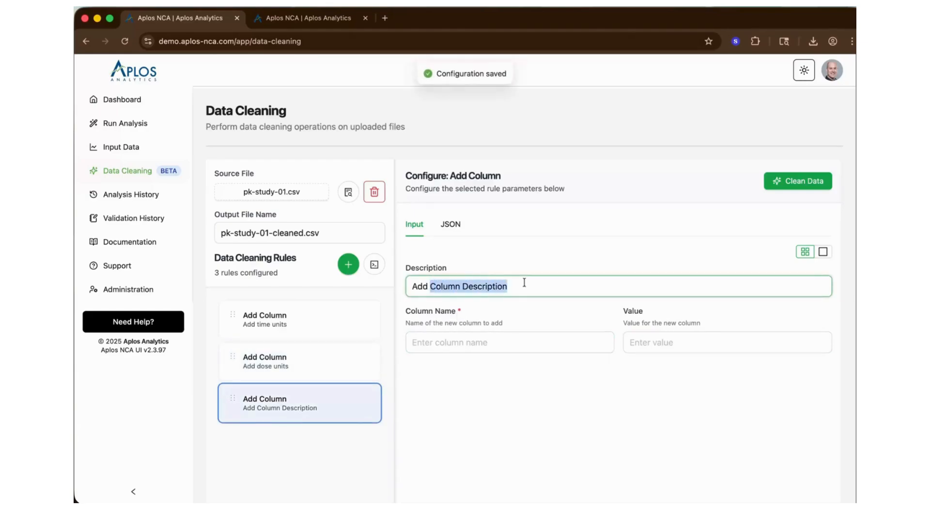
type("concen")
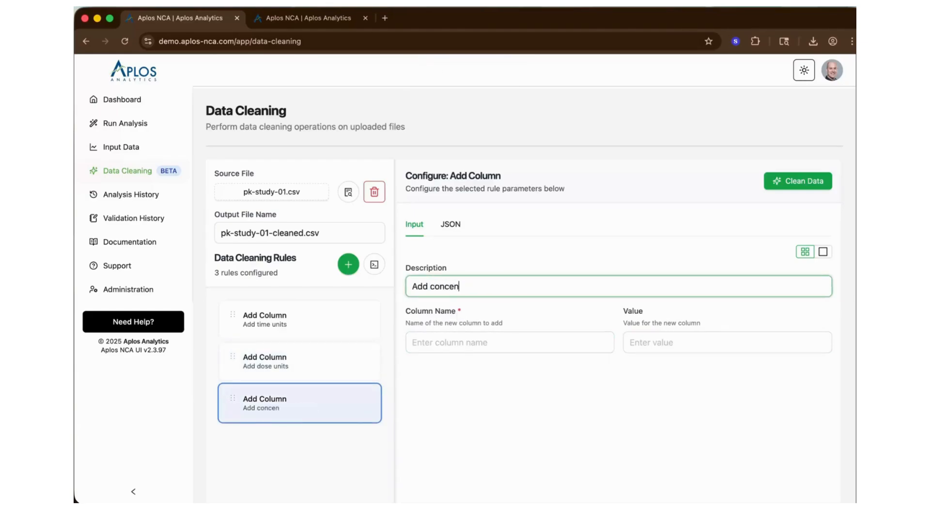
type("tration units")
key("Tab")
type("conc")
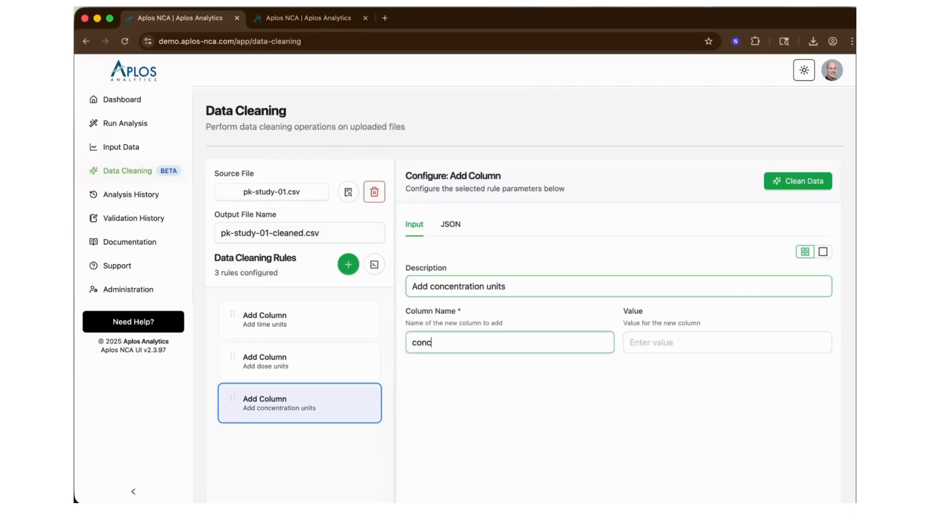
type("_units")
key("Tab")
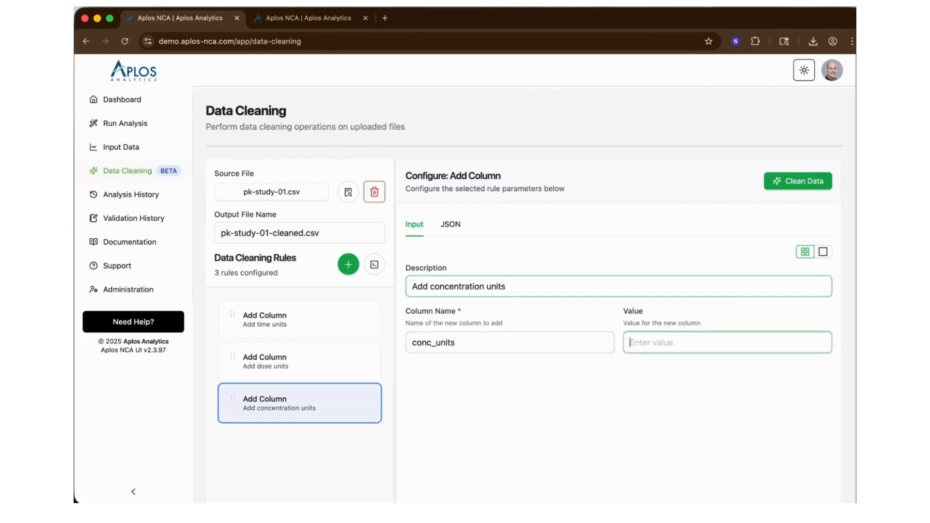
type("ng/mL")
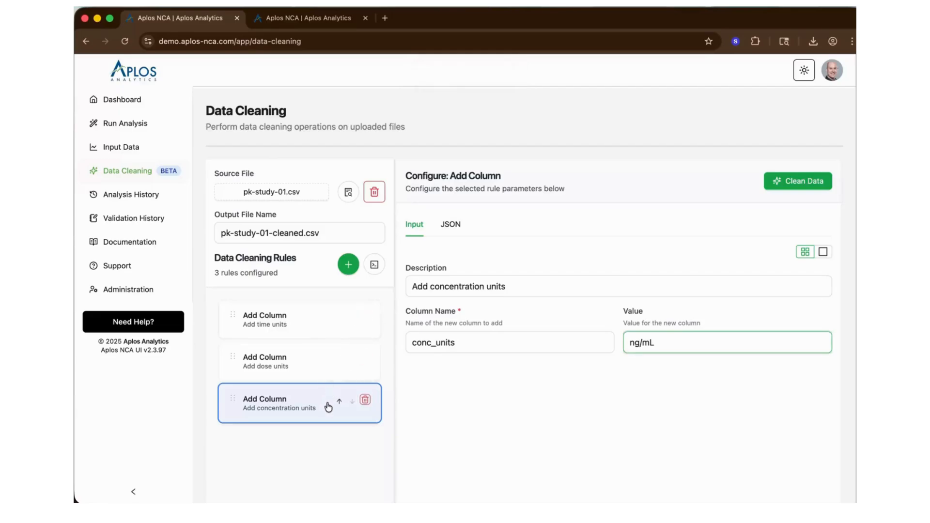
Examine the full pipeline JSON with all three Add Column rules, then close the viewer.
left_click(374, 264)
left_click(523, 302)
scroll(524, 302, "down", 2)
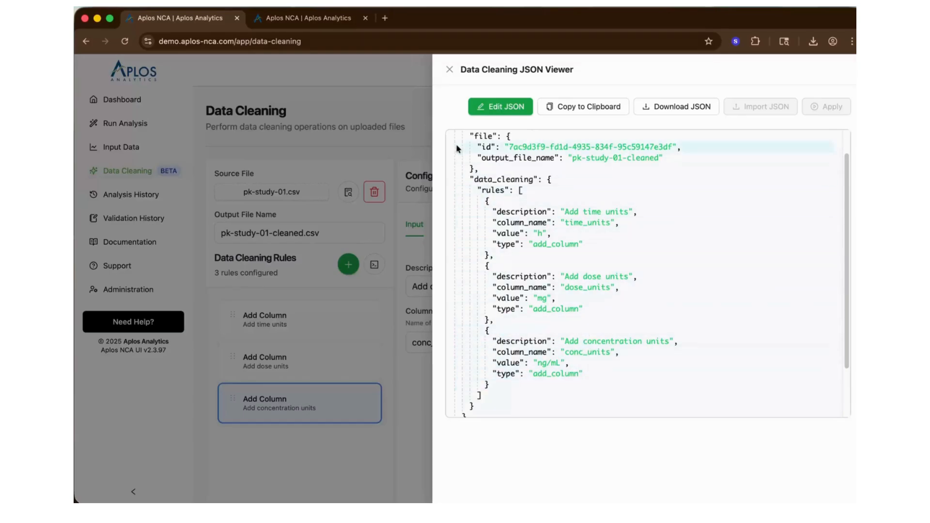
left_click(450, 73)
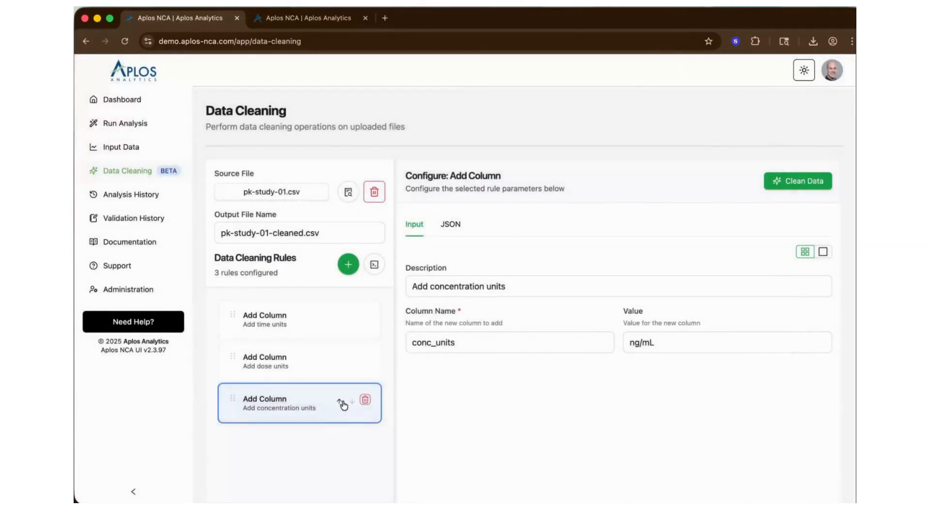
Try reordering the rules, ending with concentration units first, time units second and dose units last.
left_click(340, 402)
left_click(339, 361)
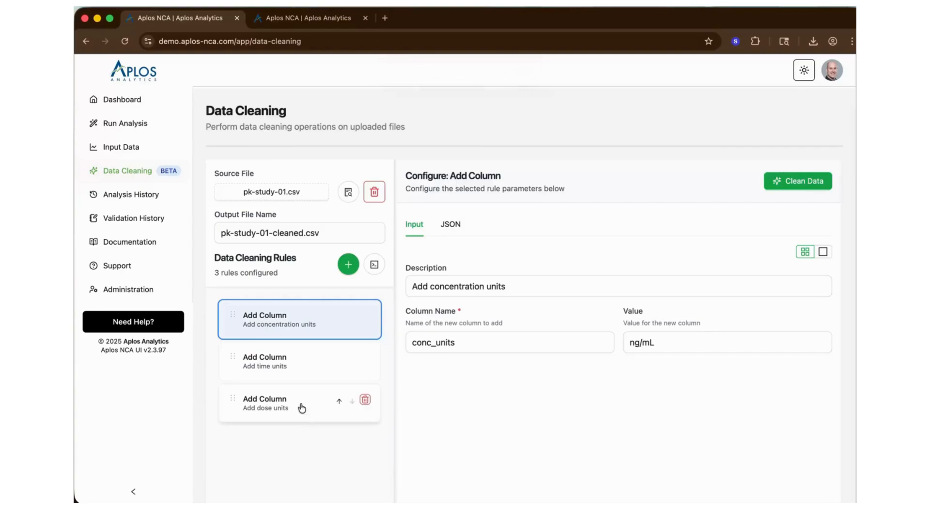
left_click_drag(302, 407, 331, 315)
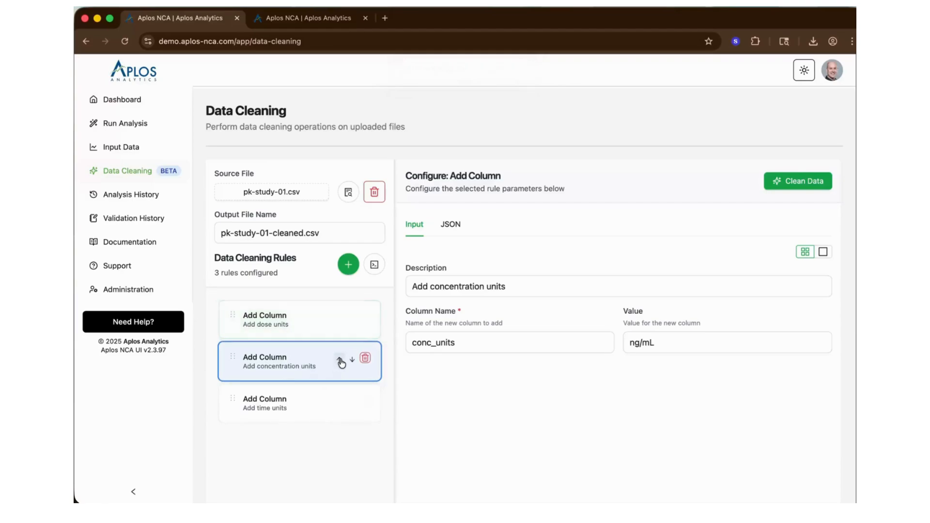
left_click(339, 361)
left_click(339, 402)
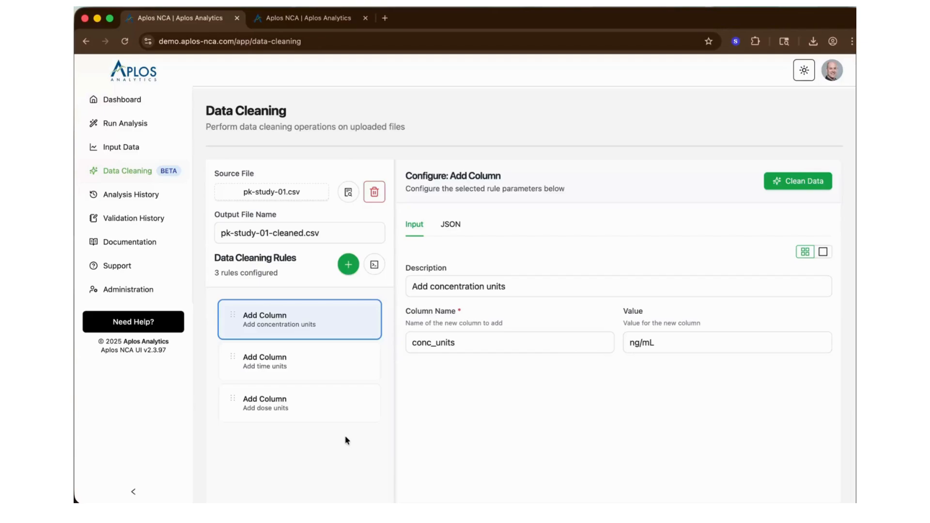
Name the output file pk-study-01-cleaned-1.csv and submit the data for cleaning.
mouse_move(356, 419)
left_click(303, 234)
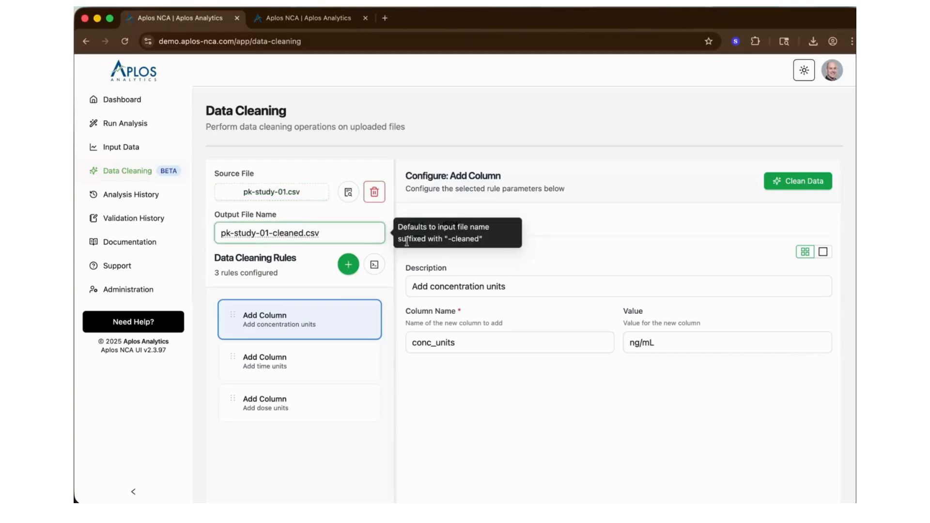
type("-1")
left_click(720, 171)
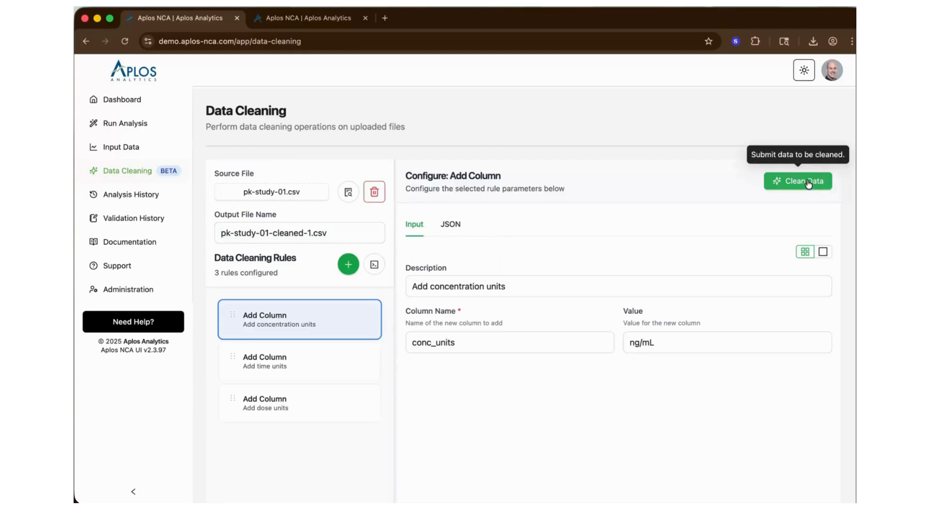
left_click(808, 183)
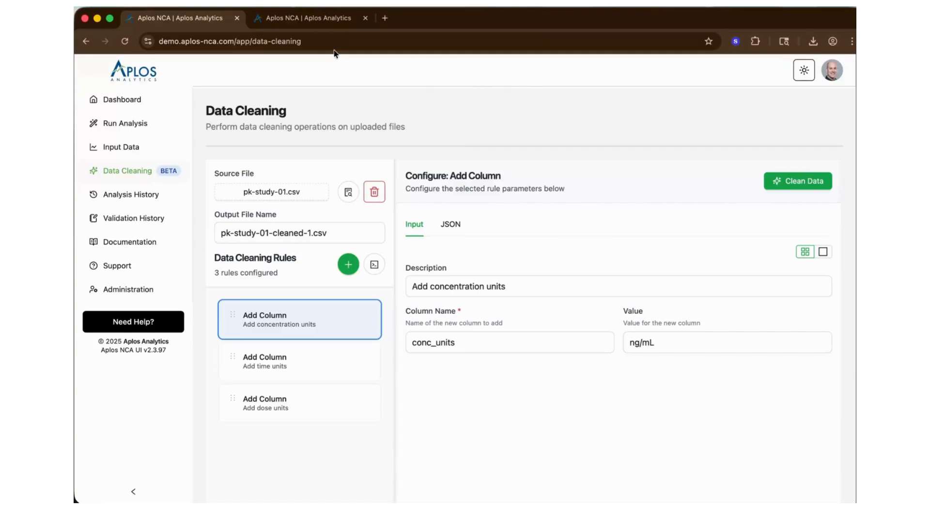
Refresh the Input Data list in the other browser window tab and open pk-study-01-cleaned-1.csv in the data viewer.
left_click(324, 21)
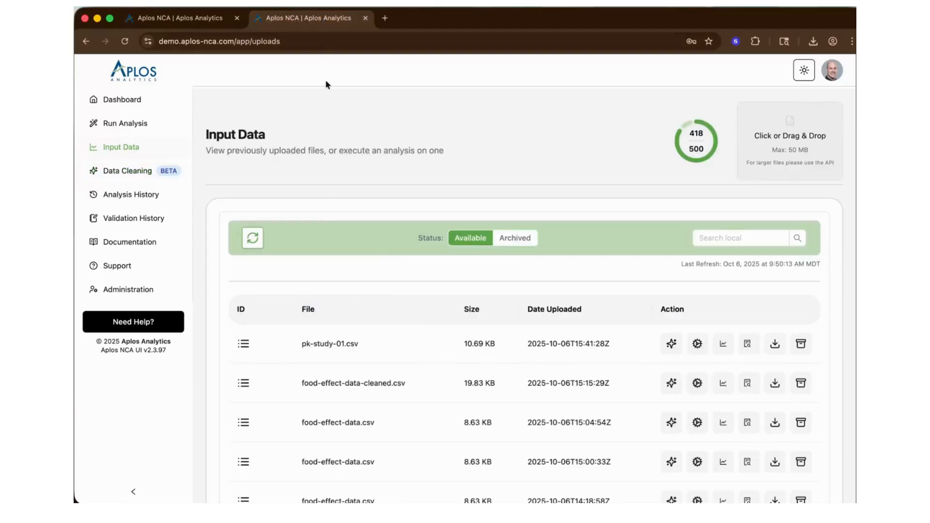
left_click(252, 238)
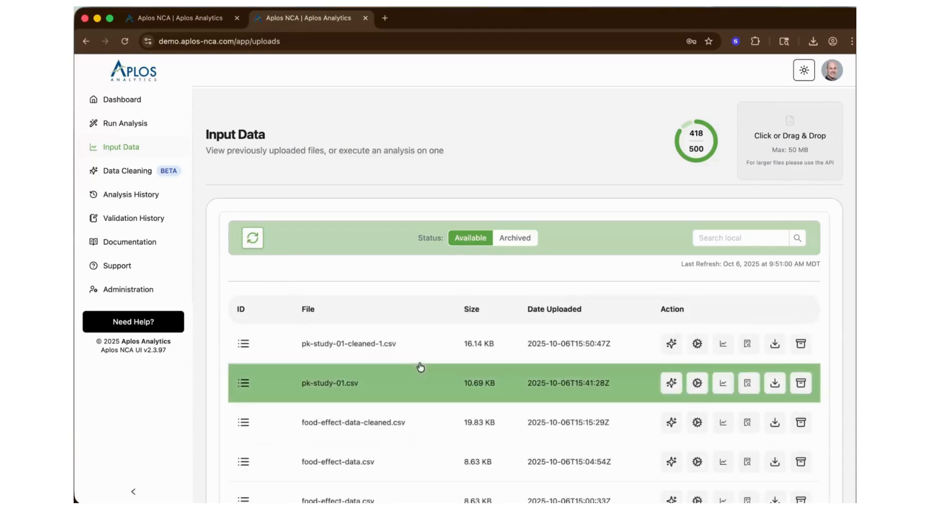
mouse_move(357, 348)
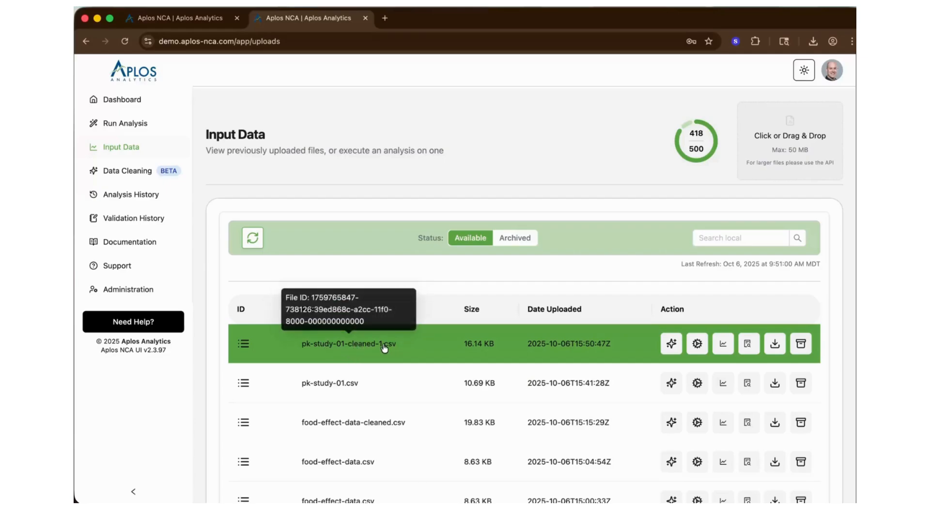
left_click(748, 345)
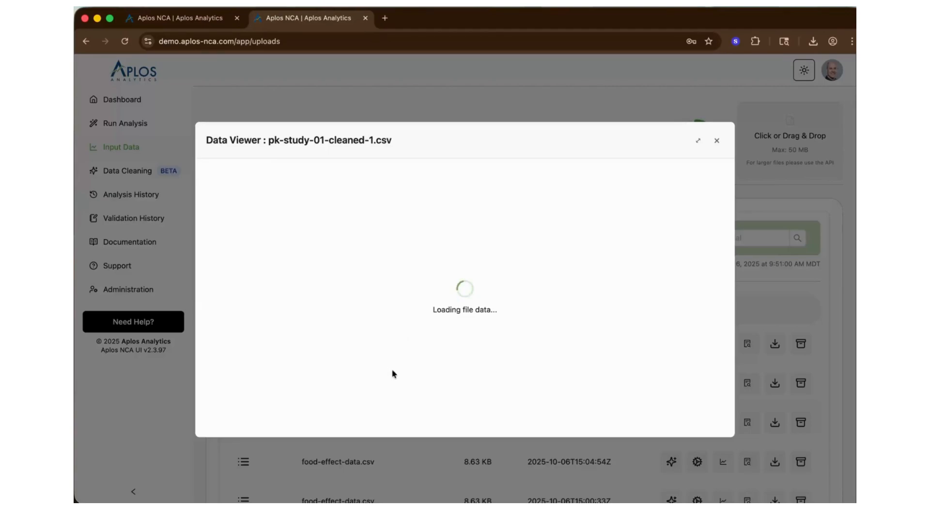
Check the conc_units, time_units and dose_units columns throughout the cleaned file, then close the viewer.
left_click(446, 372)
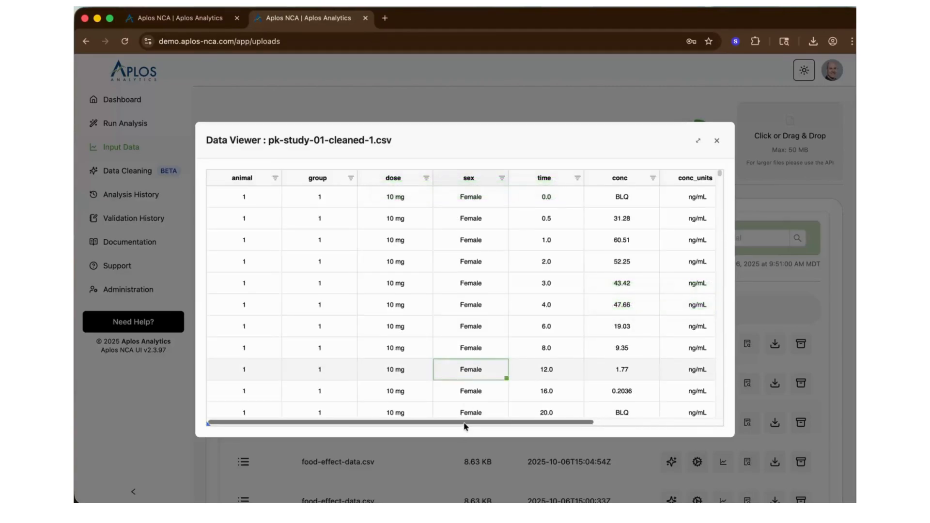
left_click_drag(465, 422, 670, 413)
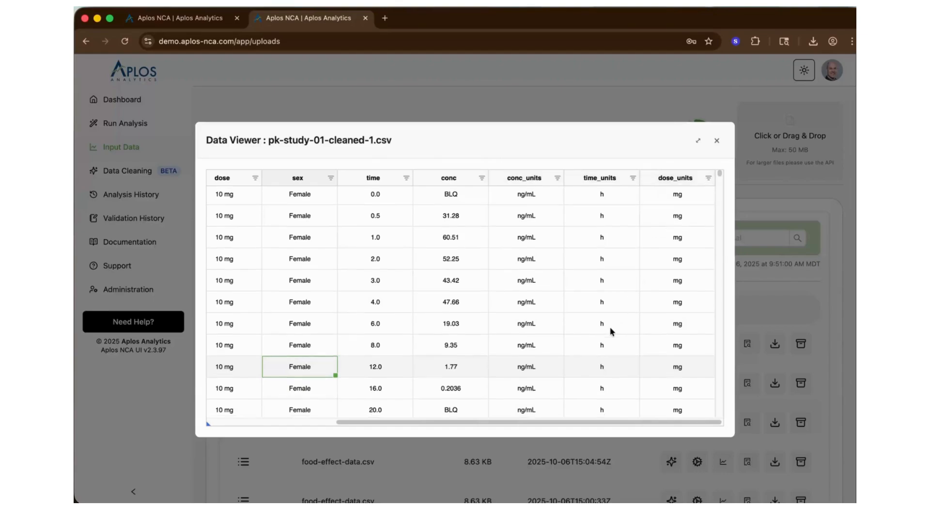
scroll(610, 328, "down", 5)
scroll(611, 331, "down", 20)
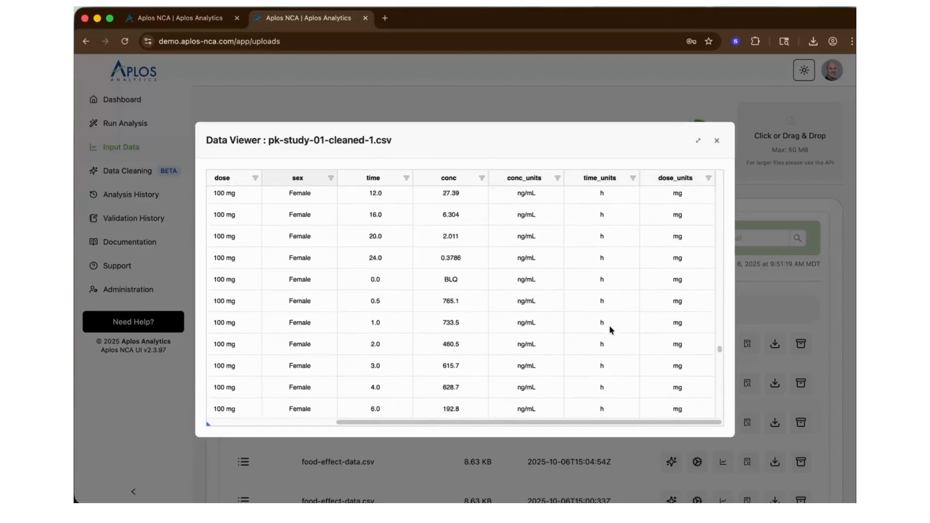
scroll(609, 326, "up", 20)
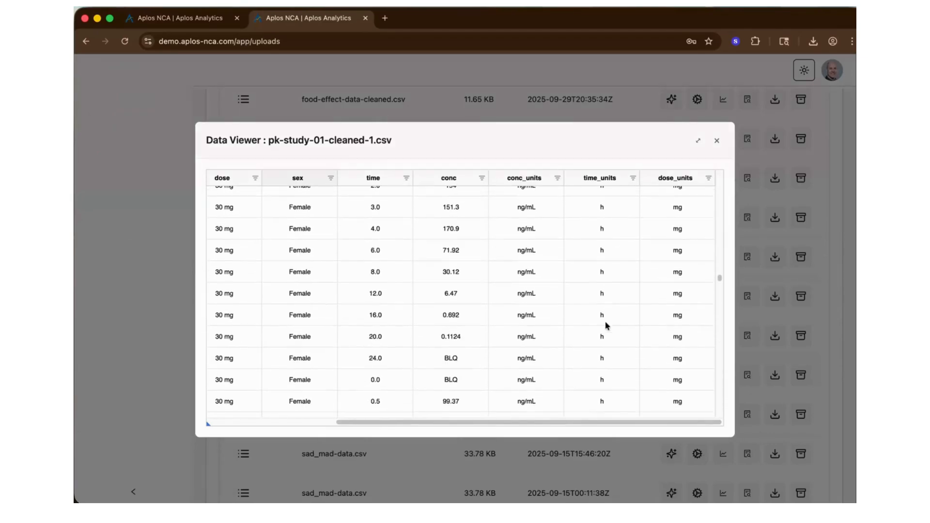
scroll(604, 322, "up", 10)
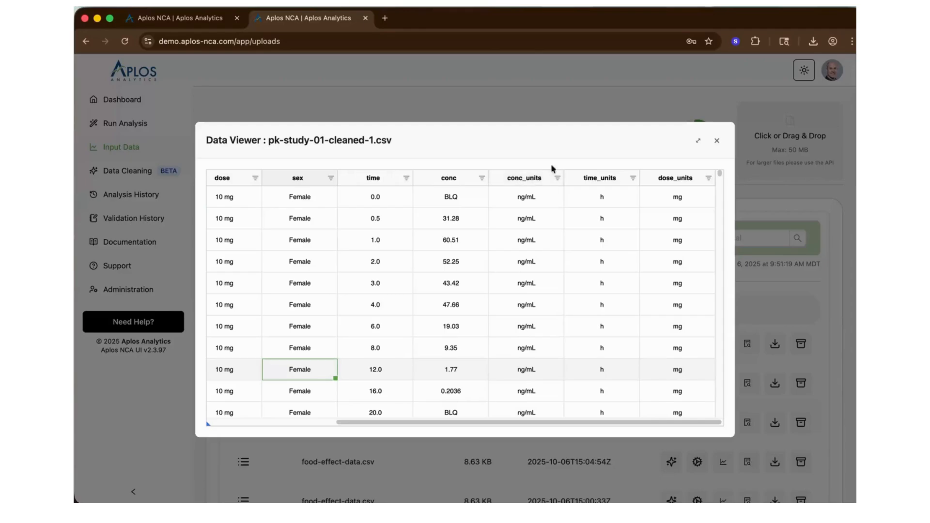
left_click(715, 143)
Return to Data Cleaning and move the "Add dose units" rule to the top of the rule list.
left_click(174, 19)
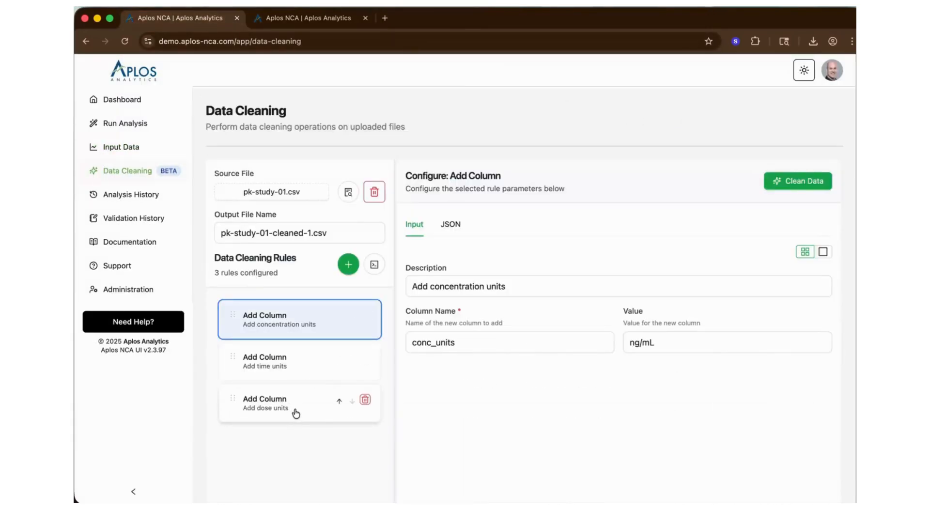
left_click(339, 401)
left_click(339, 362)
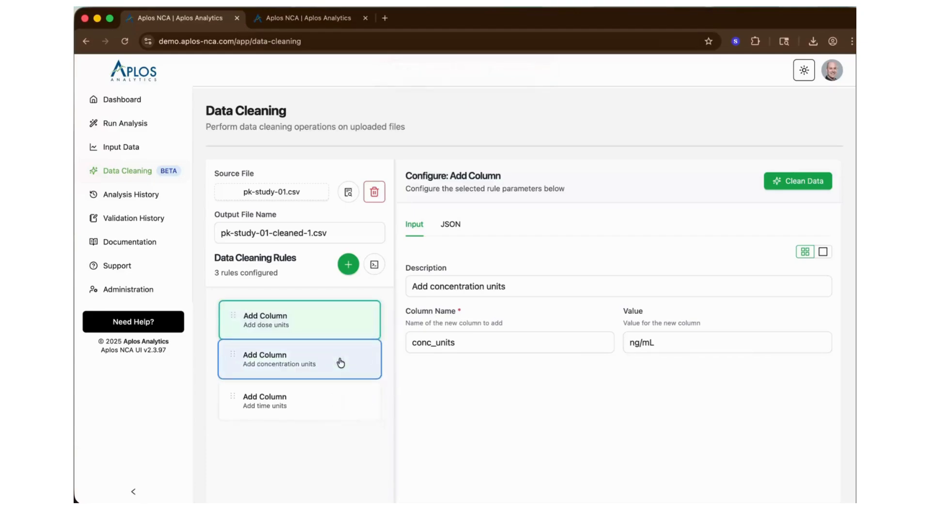
Change the output file name to pk-study-01-cleaned-2.csv and submit the data for cleaning with the reordered rules.
left_click(312, 238)
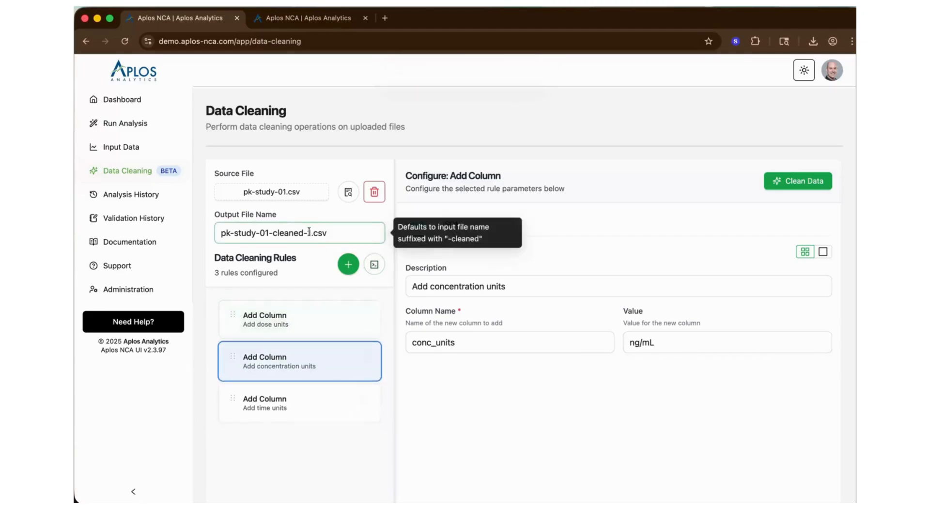
key("BackSpace")
type("2")
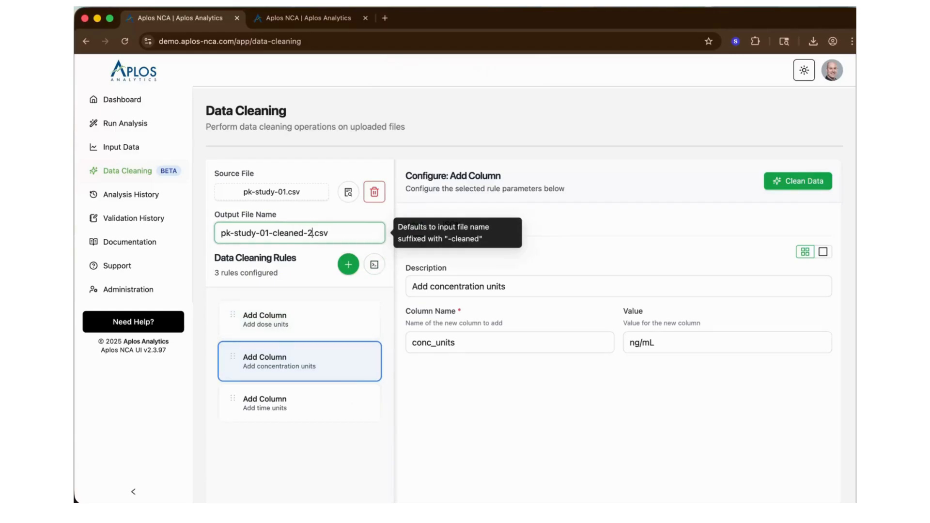
left_click(796, 185)
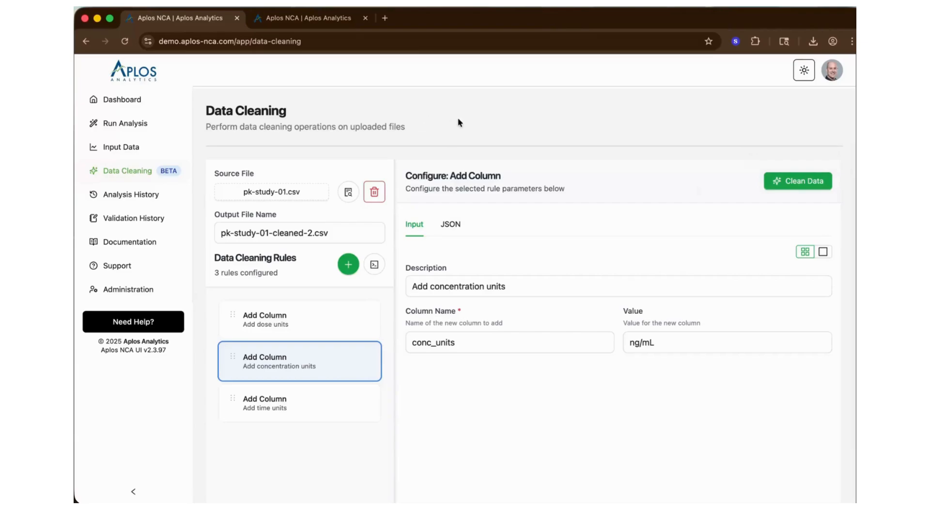
View pk-study-01-cleaned-2.csv from the Input Data list, check the order of its unit columns, and close the viewer.
left_click(319, 21)
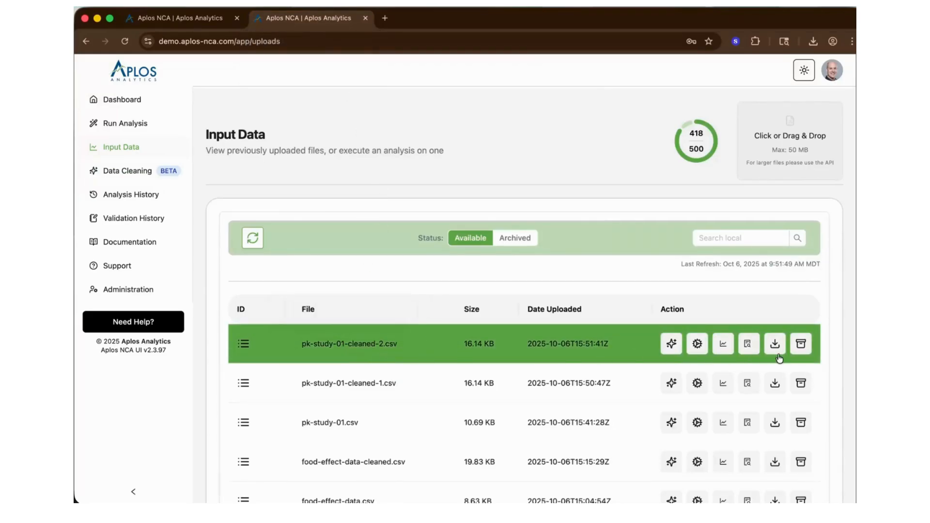
left_click(745, 346)
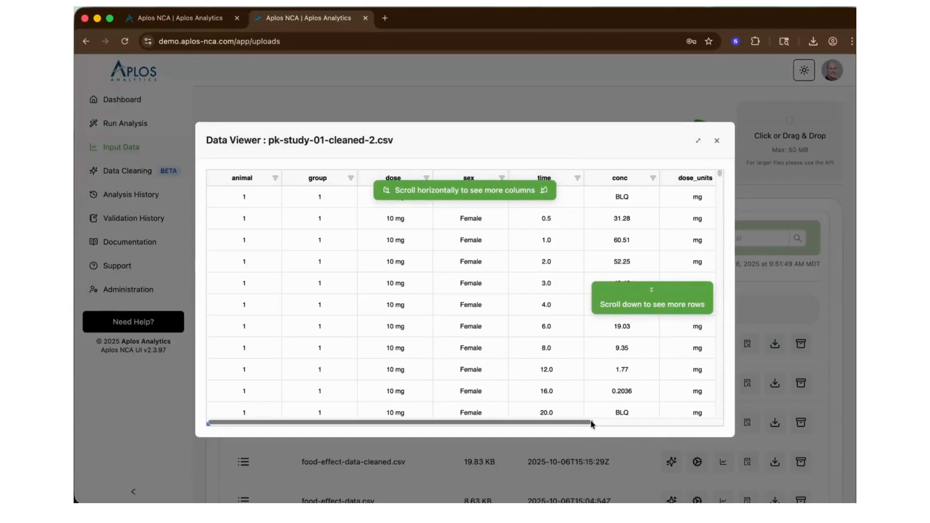
left_click_drag(586, 422, 721, 423)
left_click(678, 369)
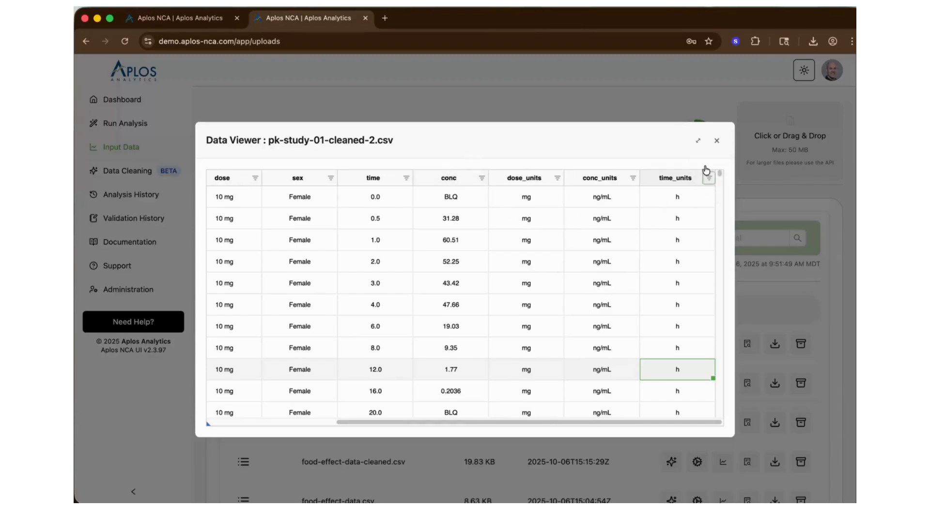
left_click(716, 141)
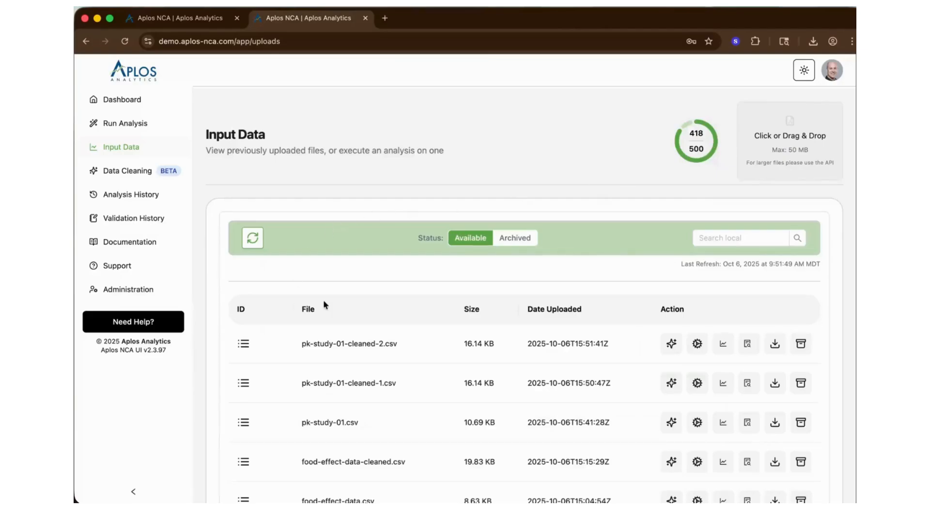
Return to Data Cleaning and add a Conditional Rules rule with the description "Add dose values".
left_click(179, 18)
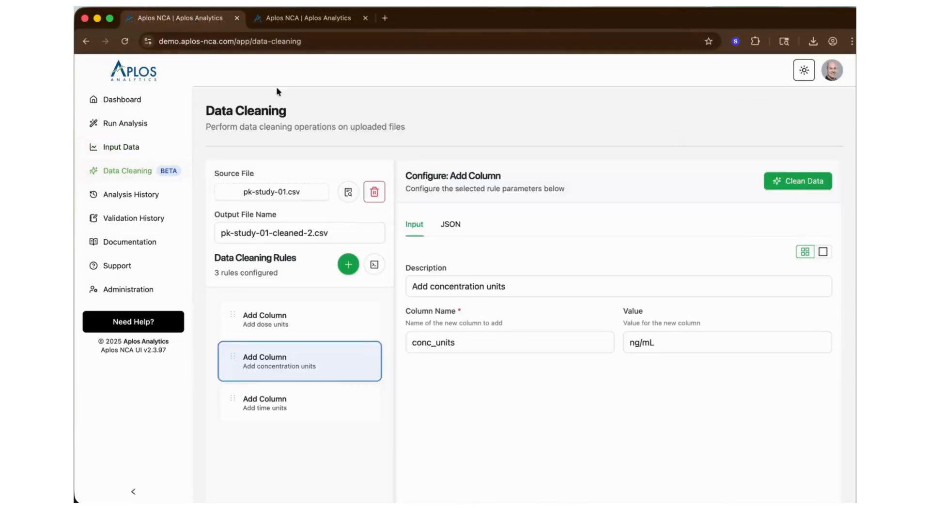
left_click(348, 265)
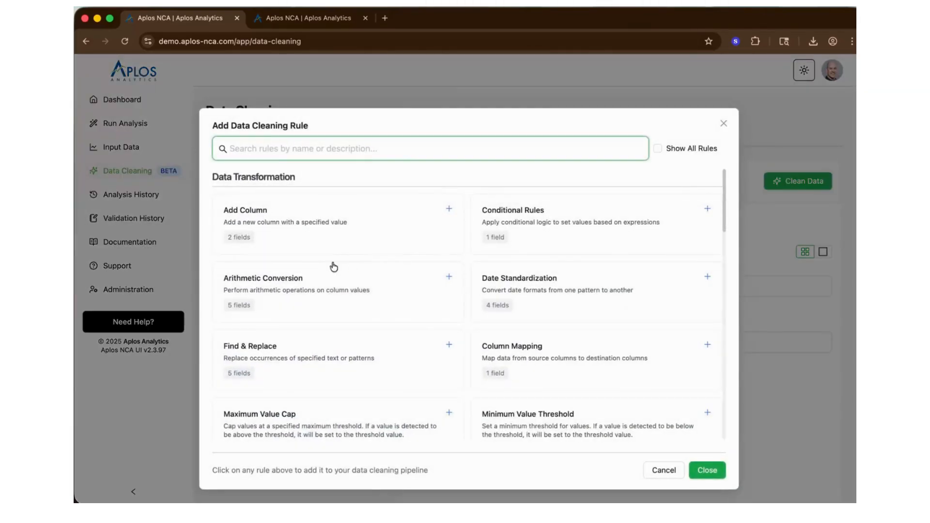
left_click(594, 223)
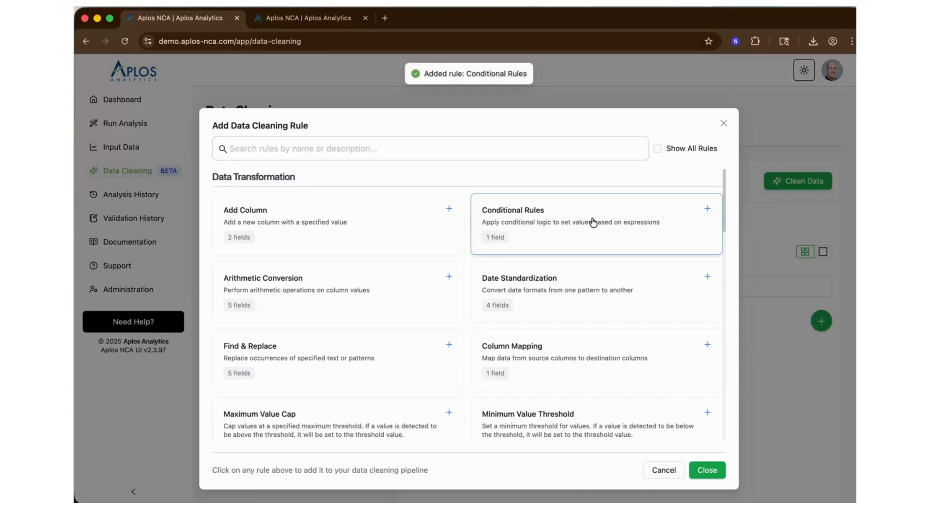
left_click(707, 470)
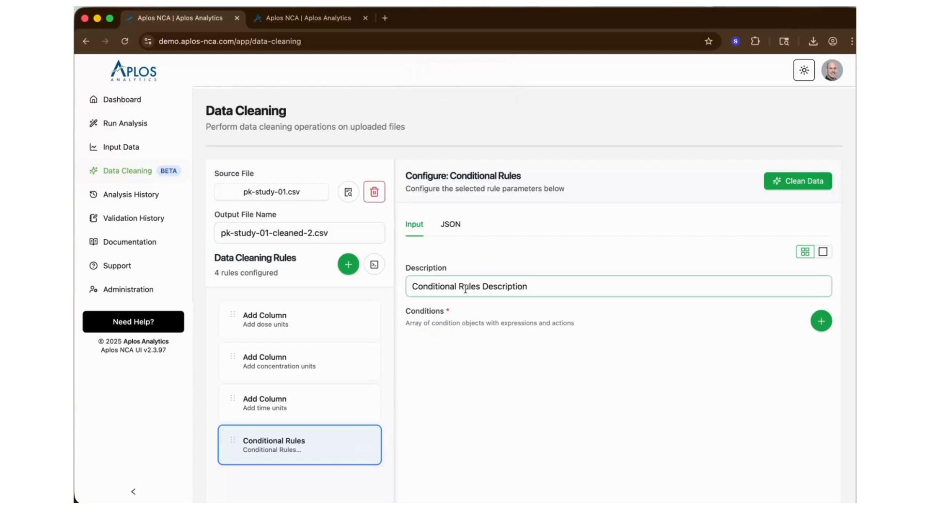
left_click_drag(528, 286, 411, 290)
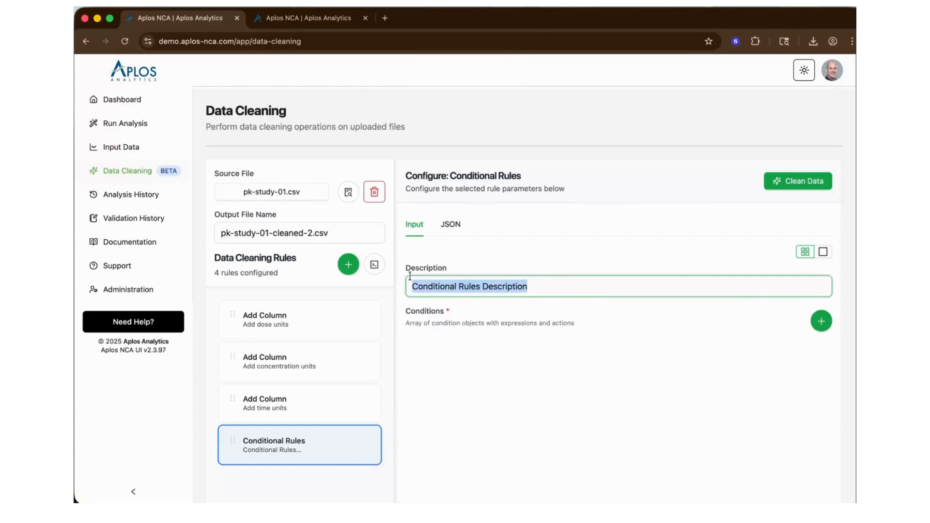
type("Add dose")
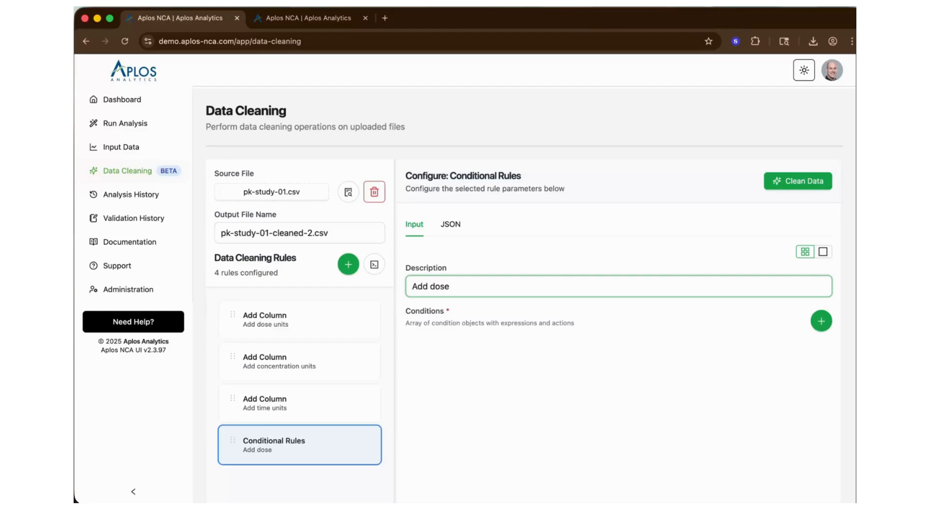
type(" values")
Preview the source file pk-study-01.csv, examine the dose column throughout all groups, and close the viewer.
scroll(749, 376, "down", 2)
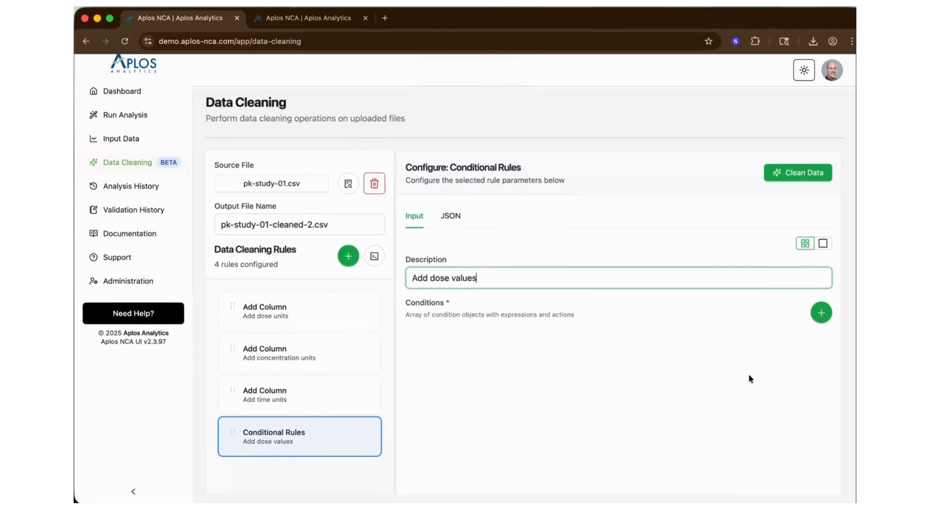
left_click(348, 178)
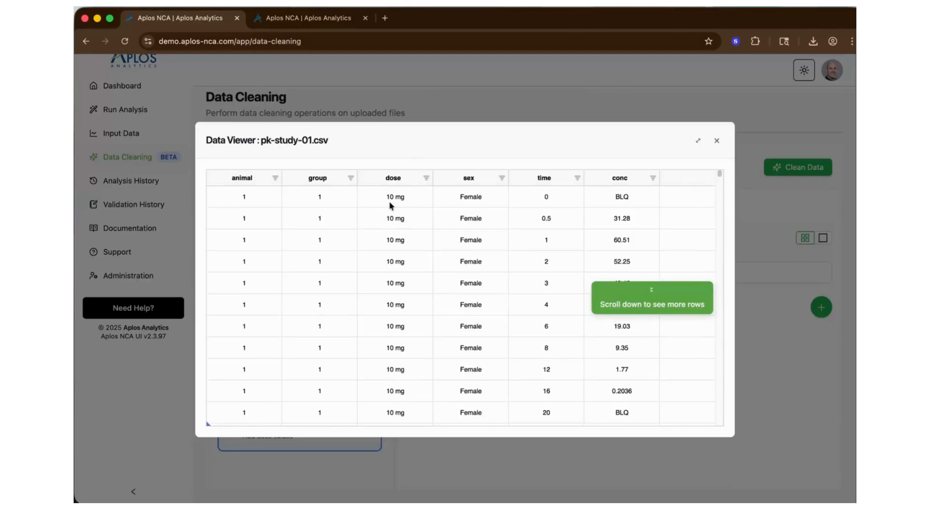
scroll(394, 287, "down", 20)
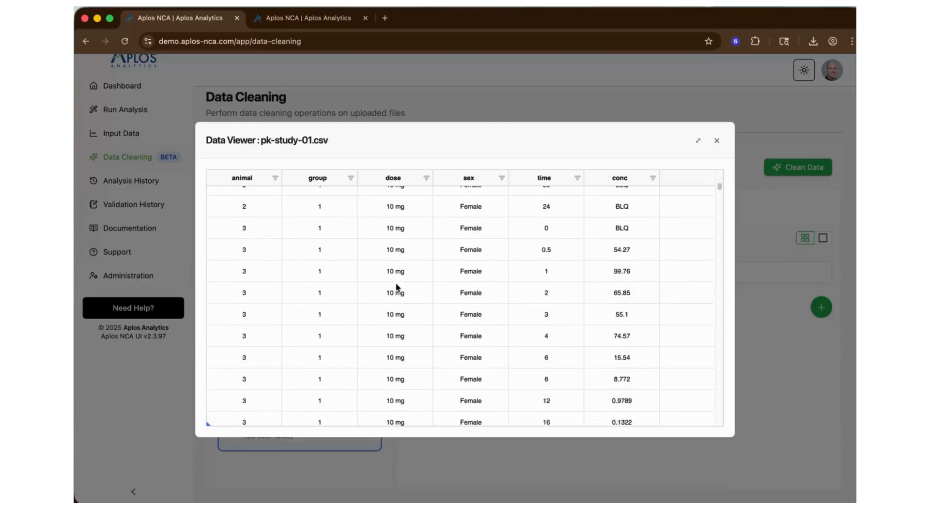
scroll(394, 286, "down", 20)
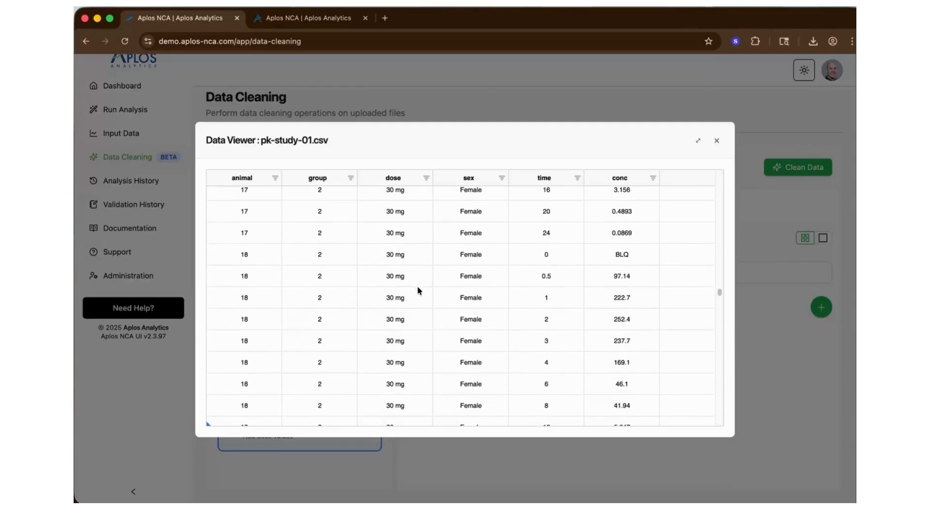
scroll(417, 287, "down", 20)
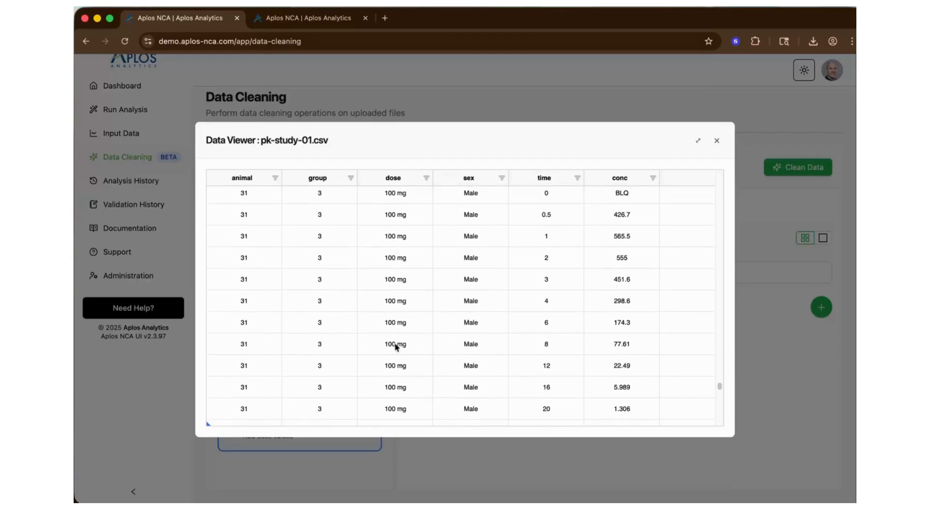
left_click(717, 141)
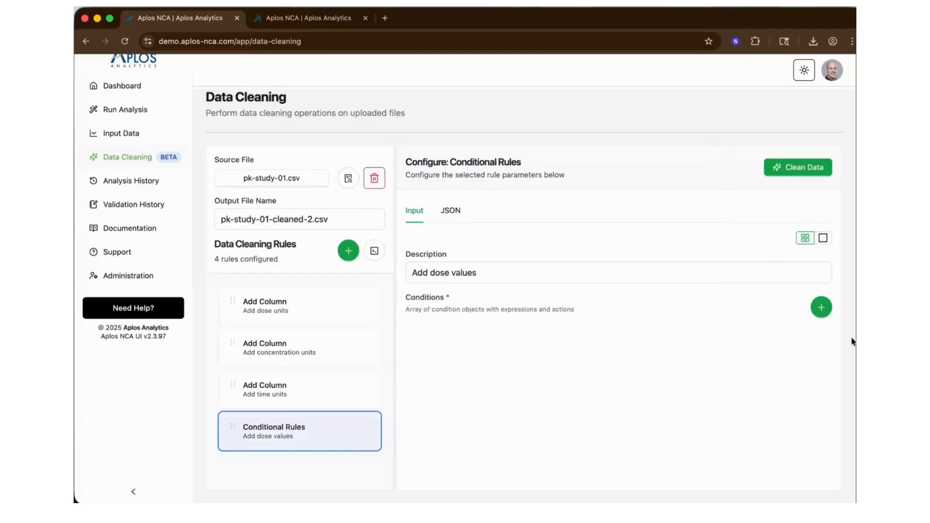
Add a condition to the "Add dose values" rule with an expression testing whether dose is Equal to 10 mg.
left_click(821, 308)
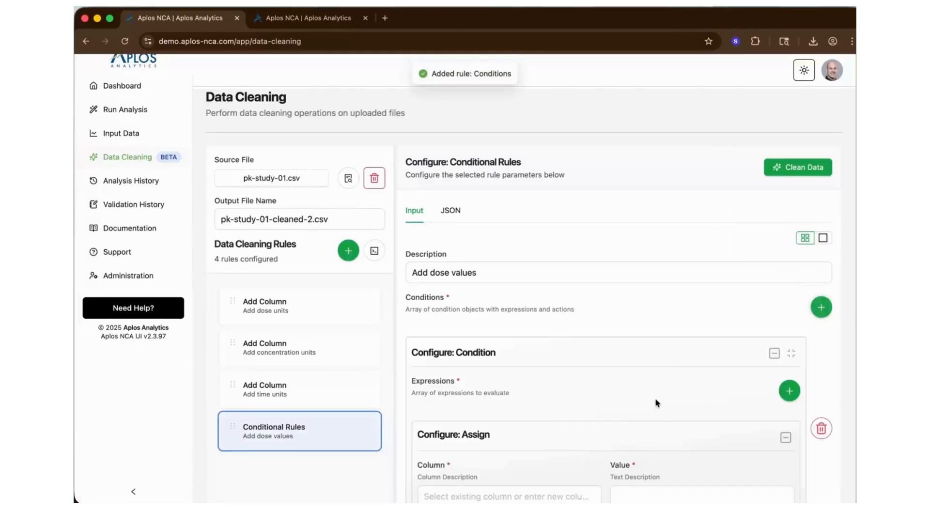
scroll(656, 399, "down", 3)
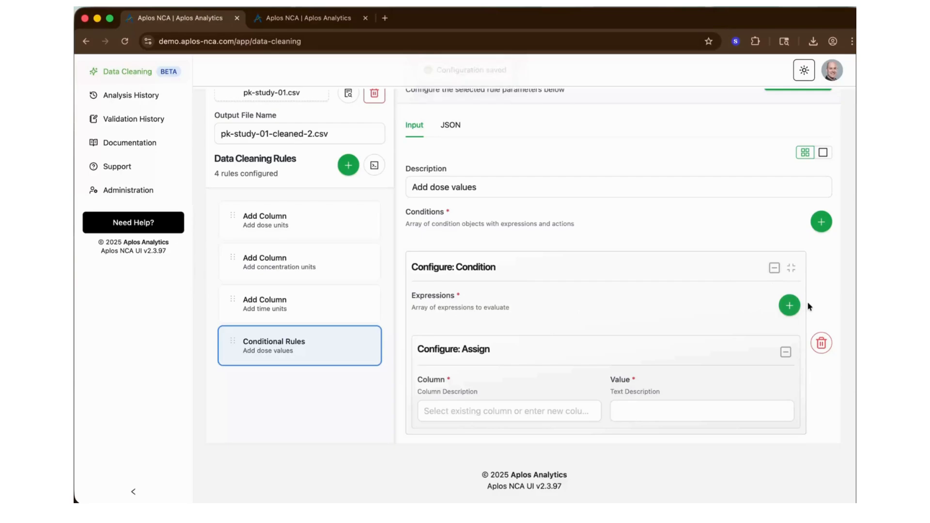
left_click(789, 306)
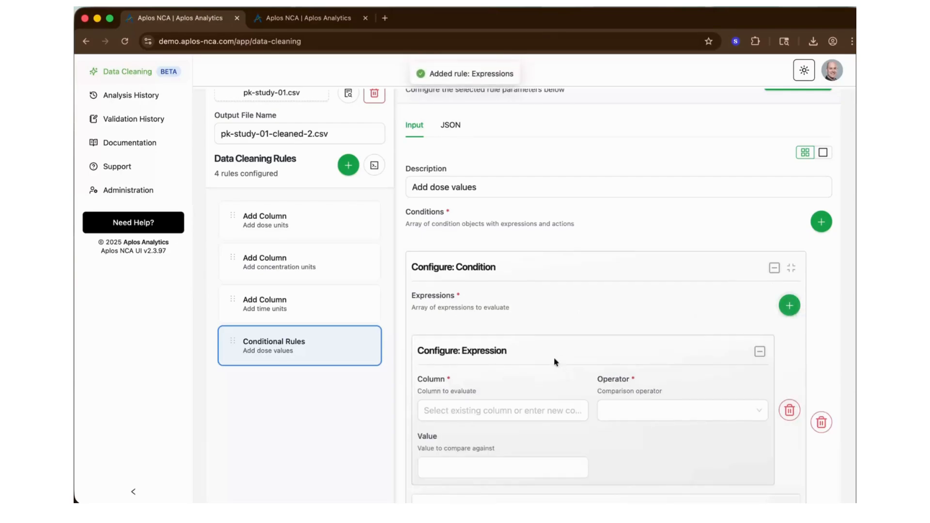
scroll(533, 346, "down", 3)
left_click(484, 314)
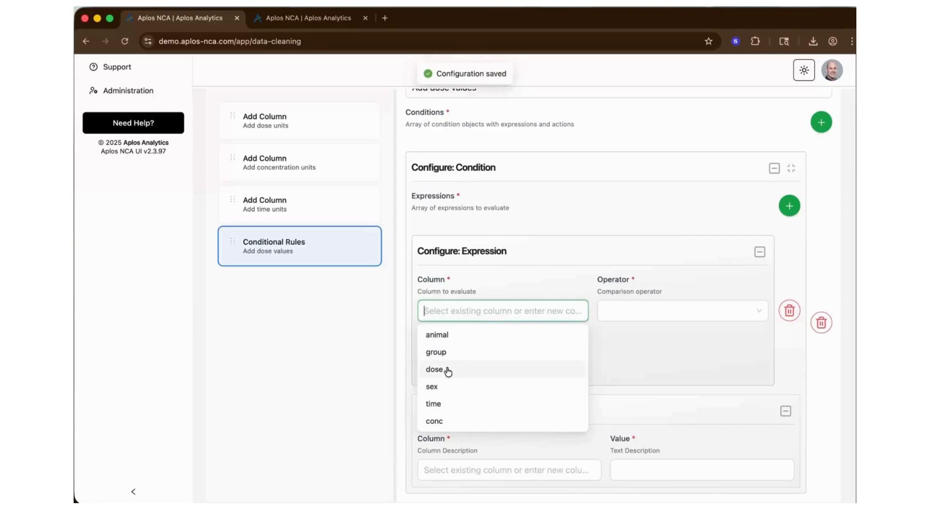
left_click(445, 369)
left_click(632, 313)
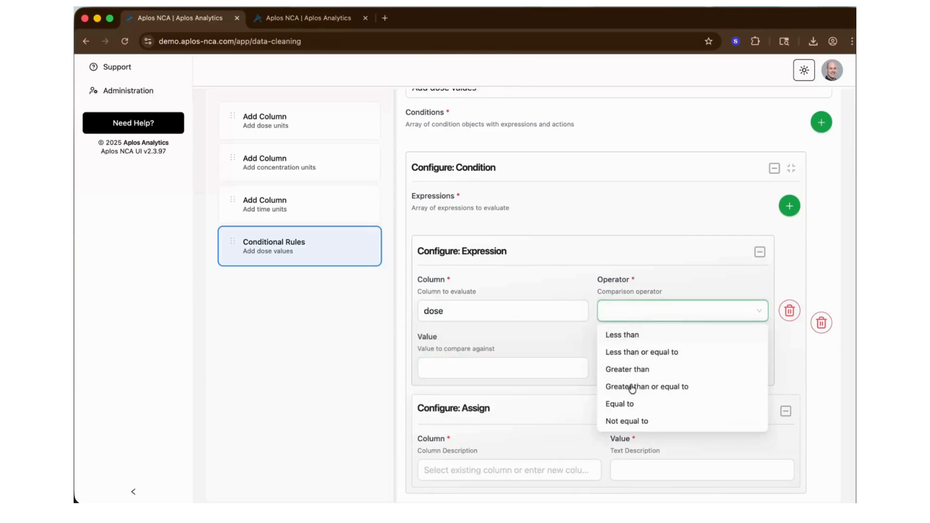
left_click(625, 403)
left_click(479, 373)
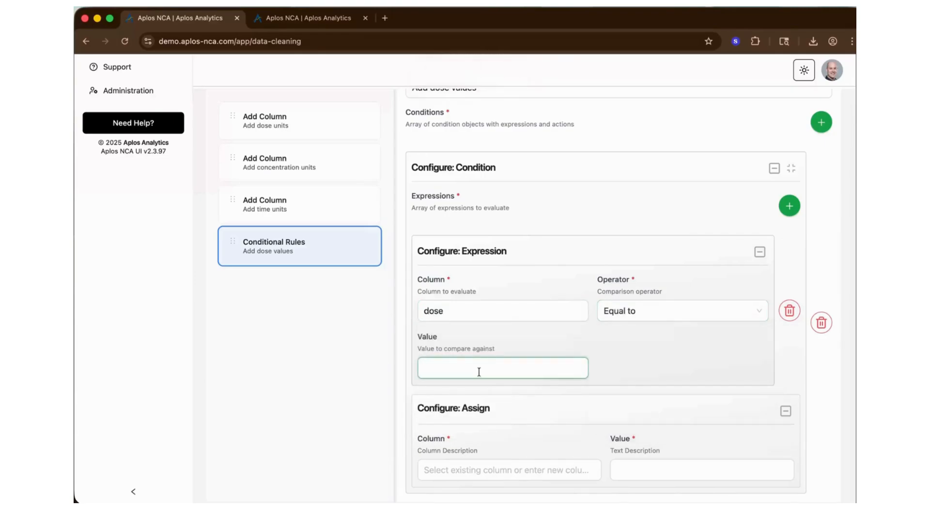
type("10 mg")
Set the condition's assignment to write the value 10 into a new column named dose_amt.
scroll(711, 349, "down", 2)
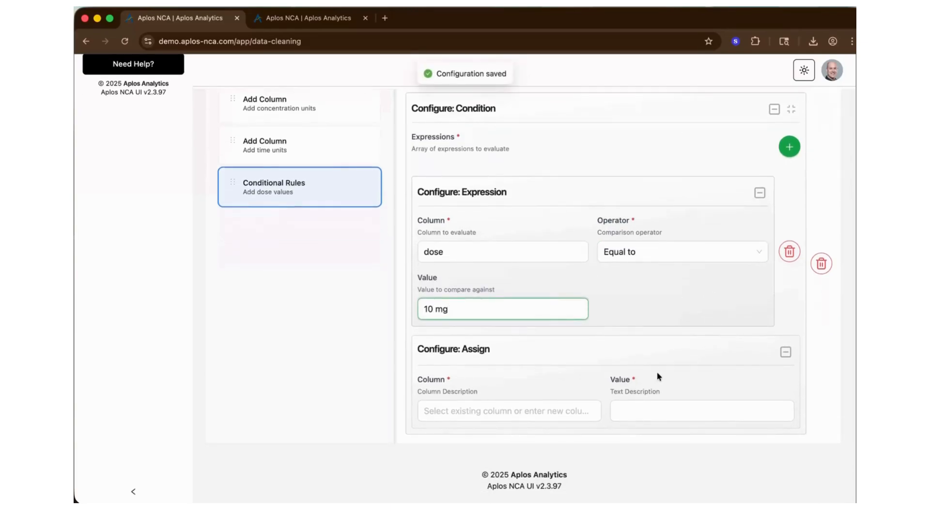
left_click(430, 409)
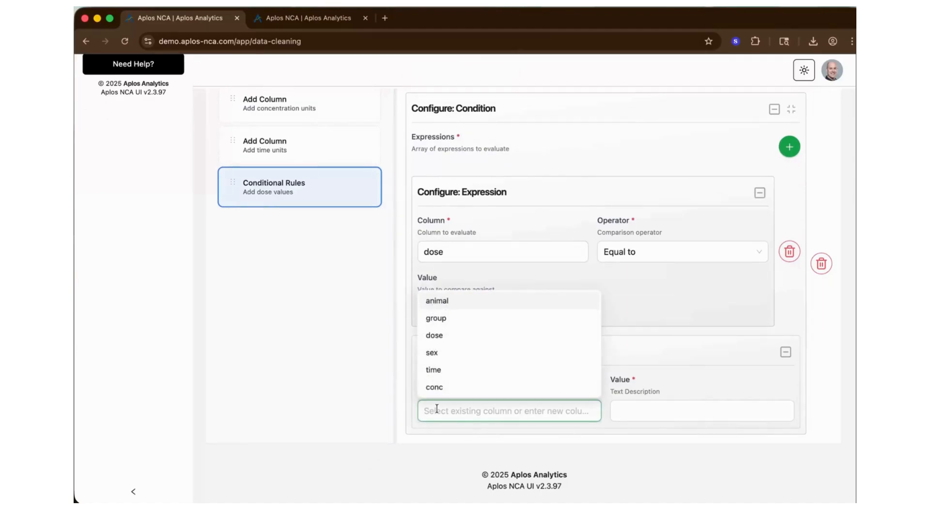
type("dose_amt")
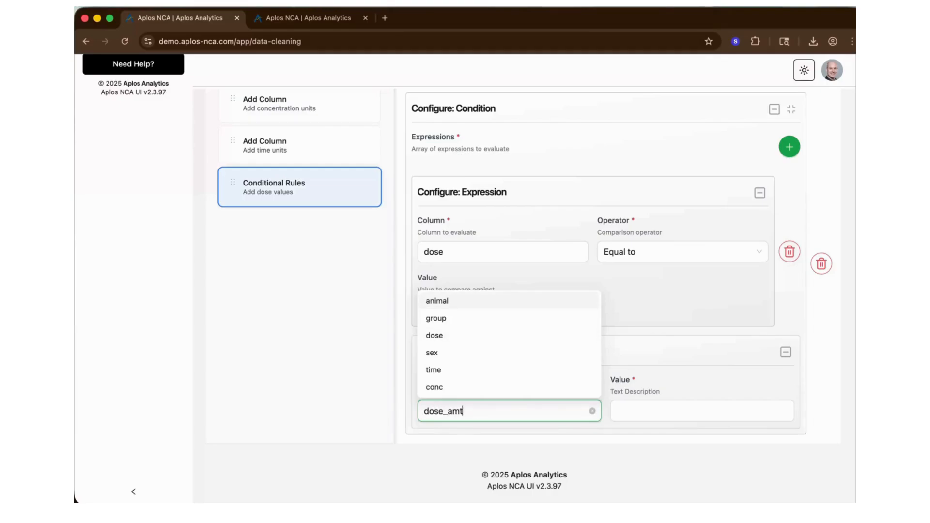
key("Tab")
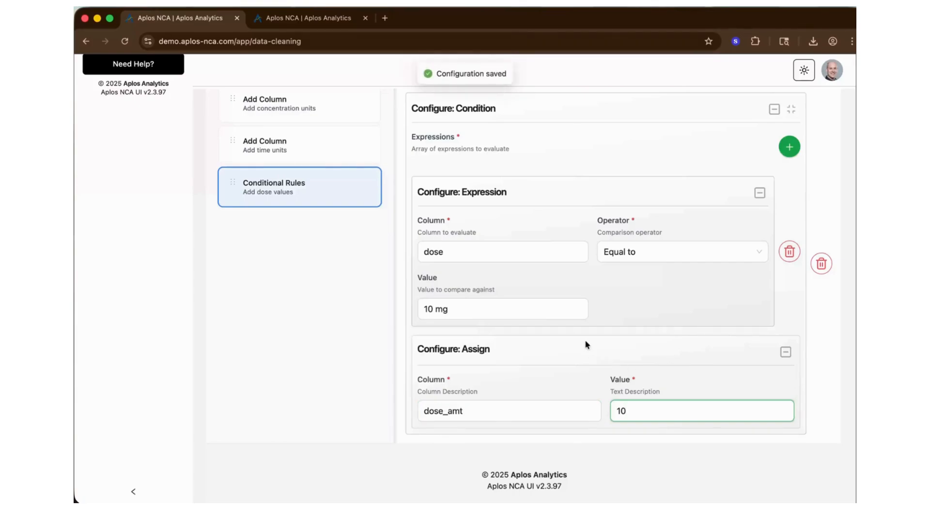
left_click(446, 250)
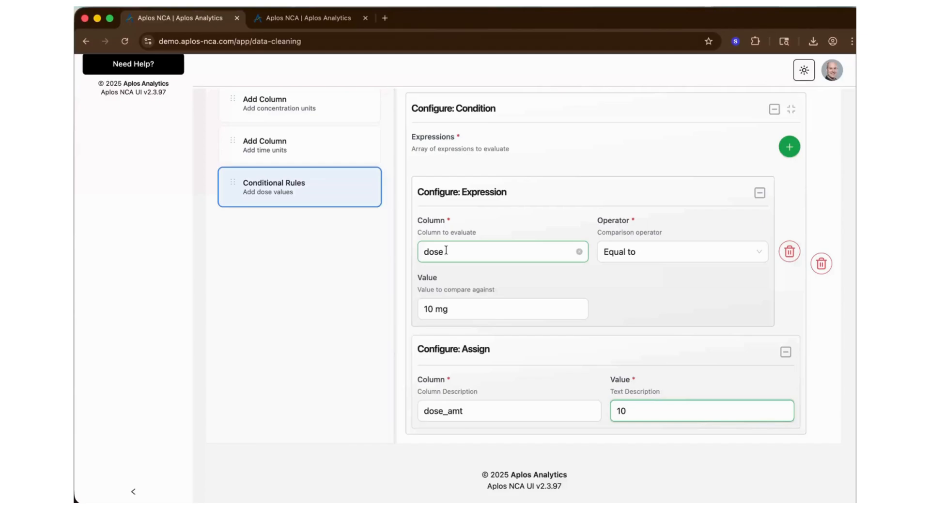
left_click(436, 305)
left_click(623, 416)
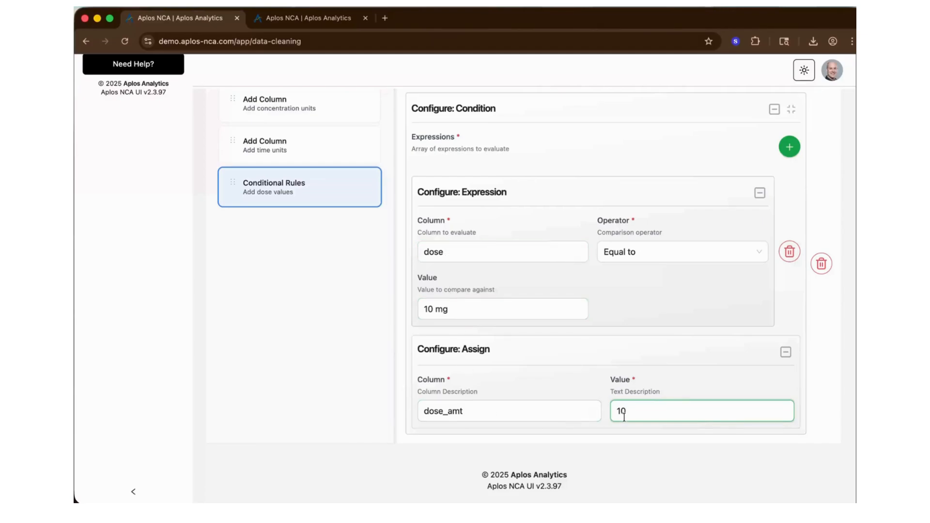
Collapse the completed 10 mg condition and add a second condition to the "Add dose values" rule.
scroll(638, 383, "up", 2)
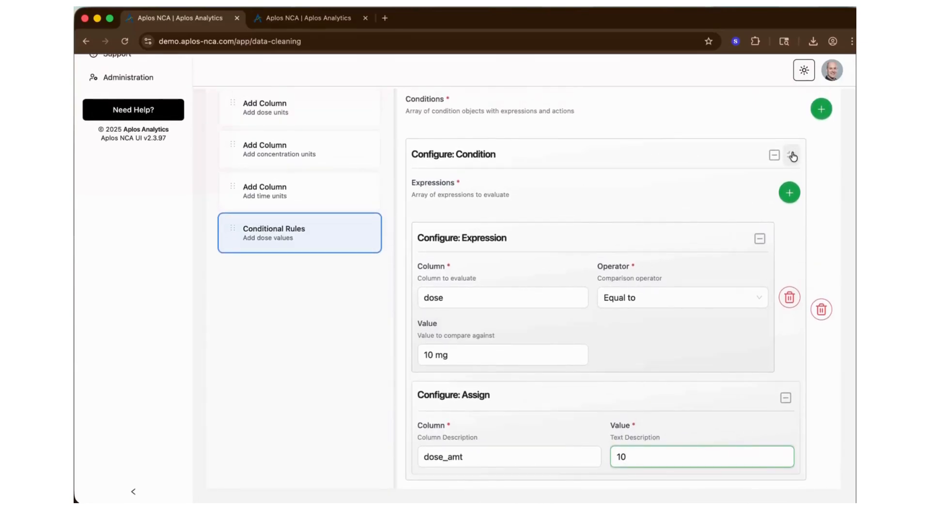
left_click(792, 156)
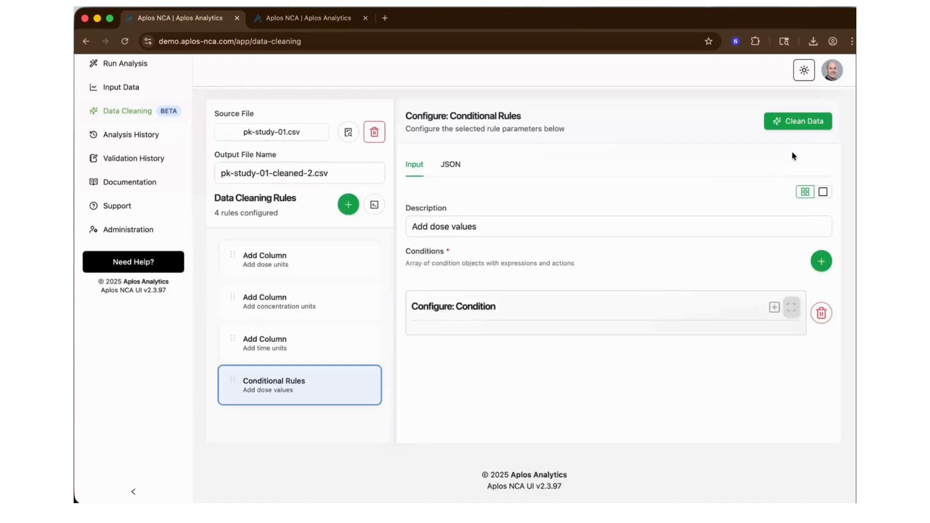
left_click(822, 261)
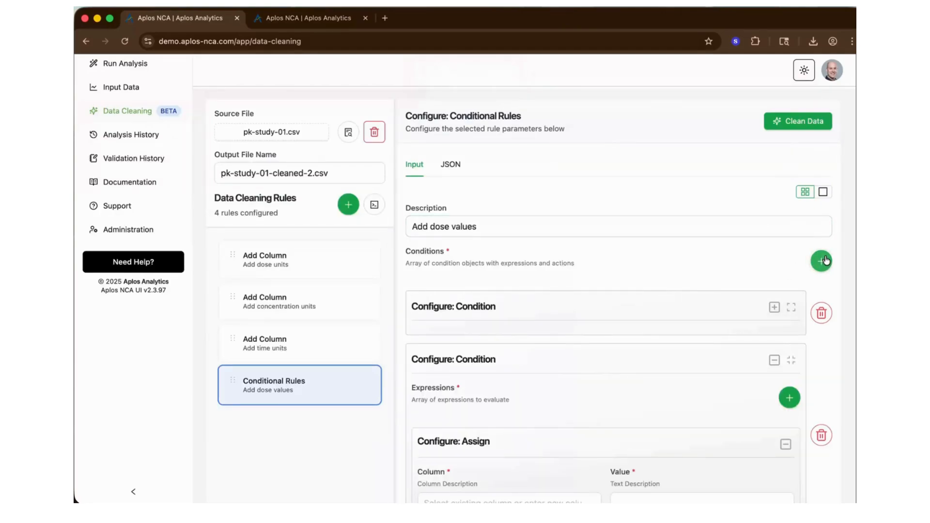
scroll(597, 407, "down", 3)
left_click(478, 410)
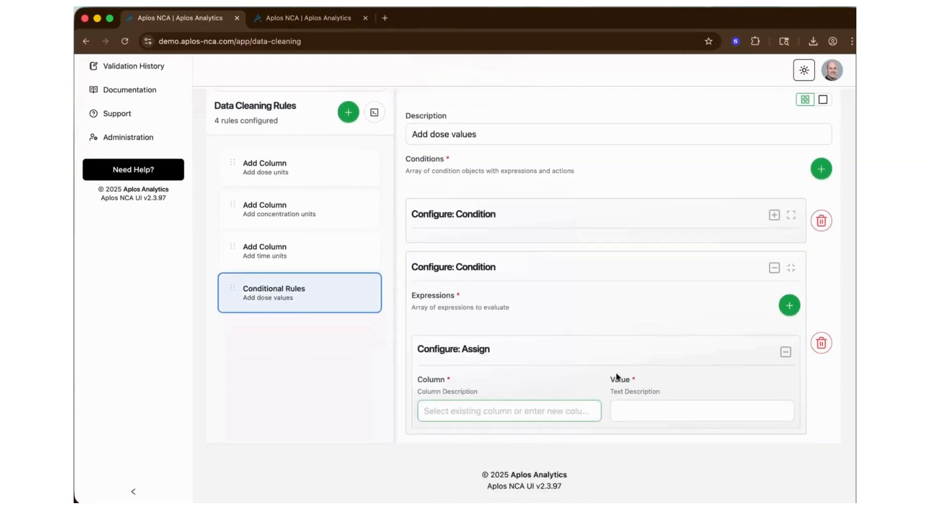
Give the second condition an expression testing whether dose is Equal to 30 mg.
left_click(790, 305)
left_click(482, 411)
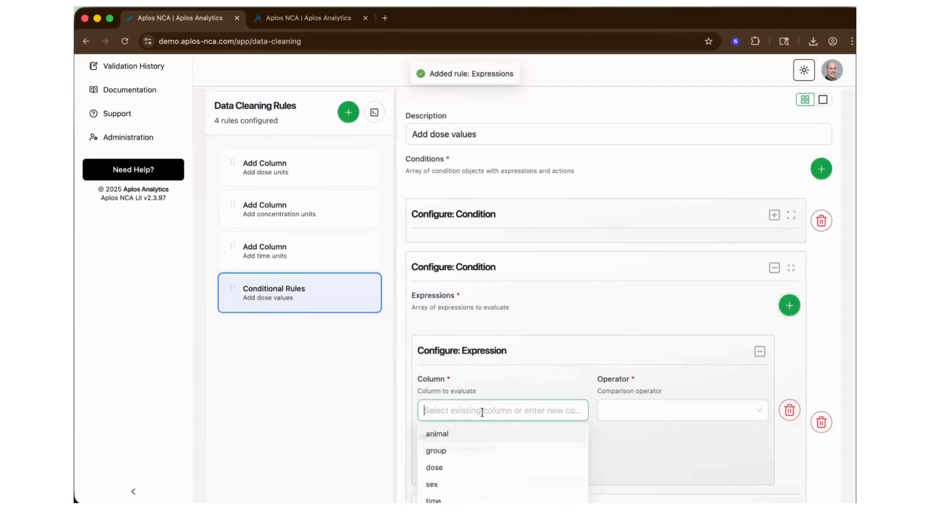
left_click(442, 466)
left_click(631, 419)
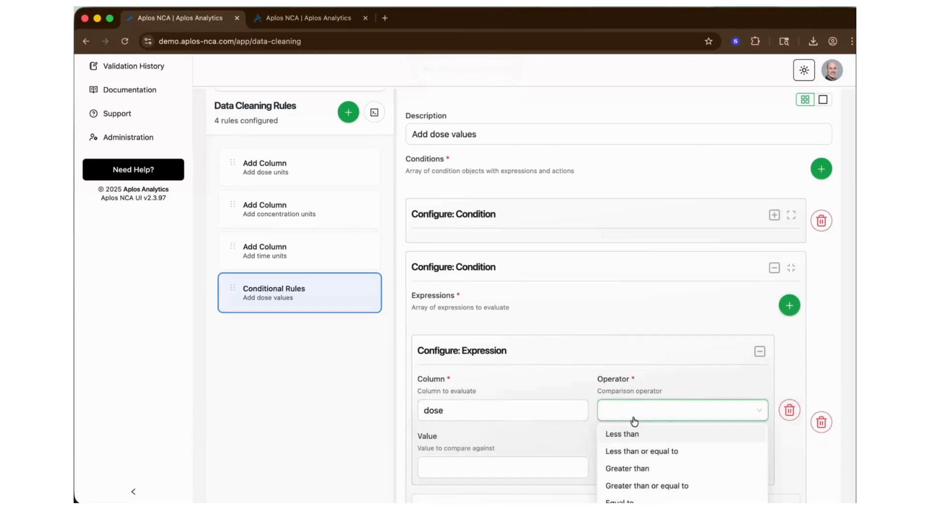
scroll(634, 421, "down", 2)
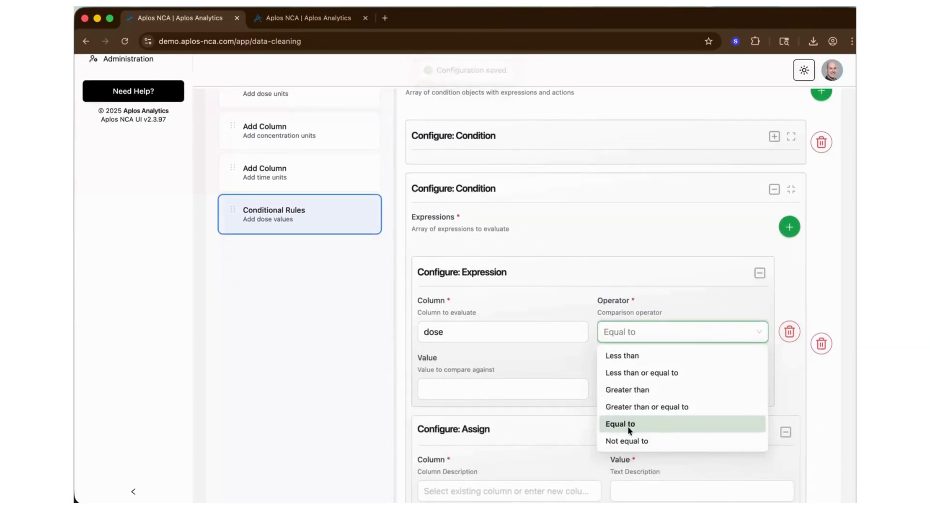
left_click(628, 425)
left_click(466, 383)
type("30 mg")
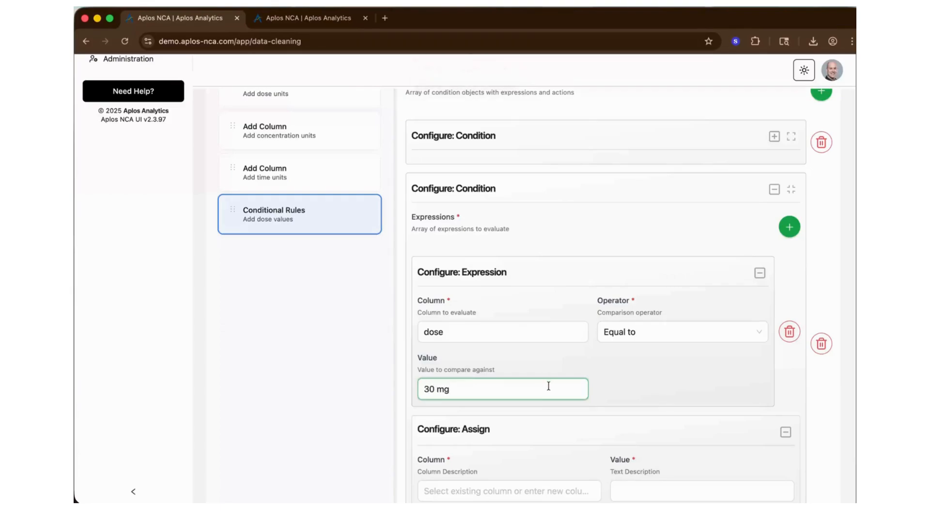
Set the 30 mg condition's assignment to write 30 into the dose_amt column, and collapse the condition.
scroll(537, 387, "down", 2)
left_click(457, 411)
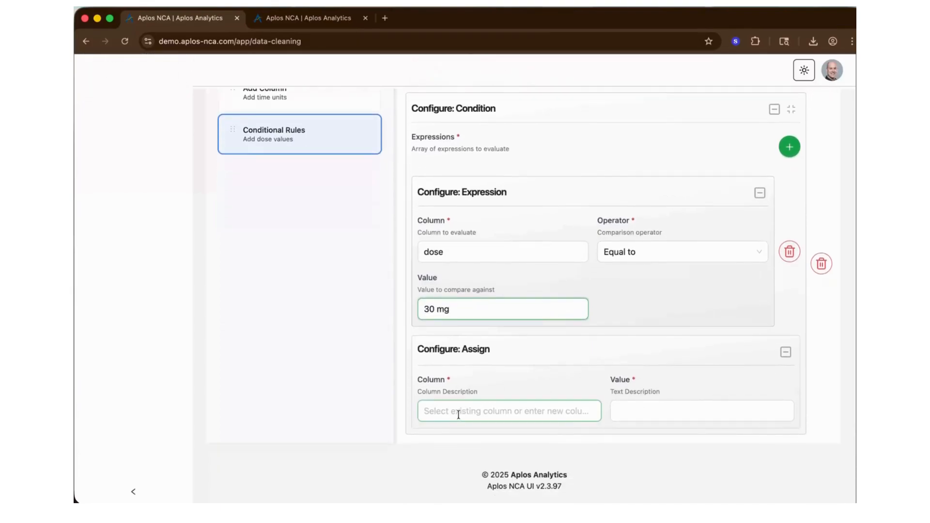
type("dose_amt")
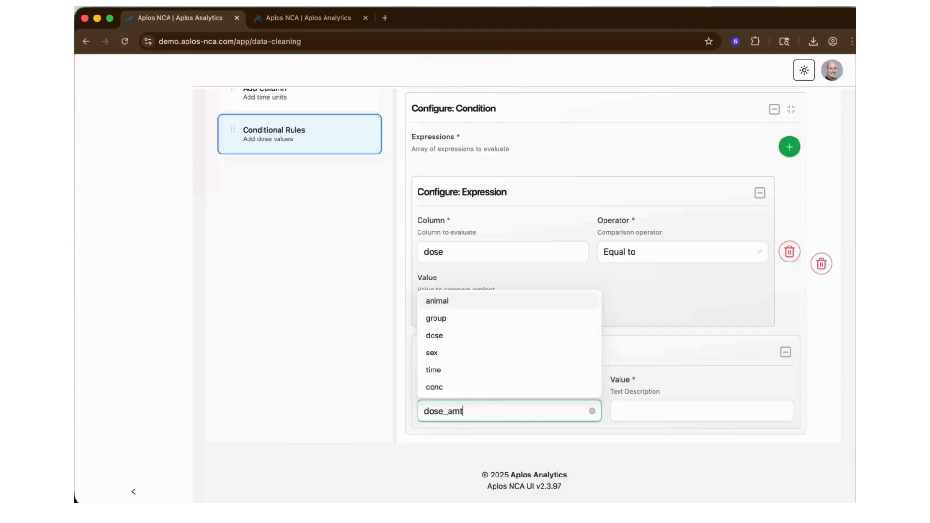
key("Tab")
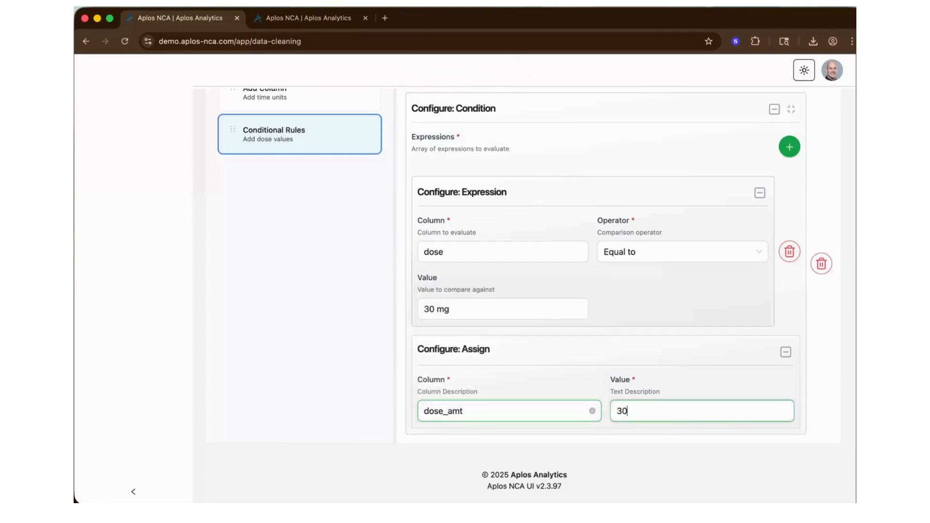
scroll(817, 344, "up", 2)
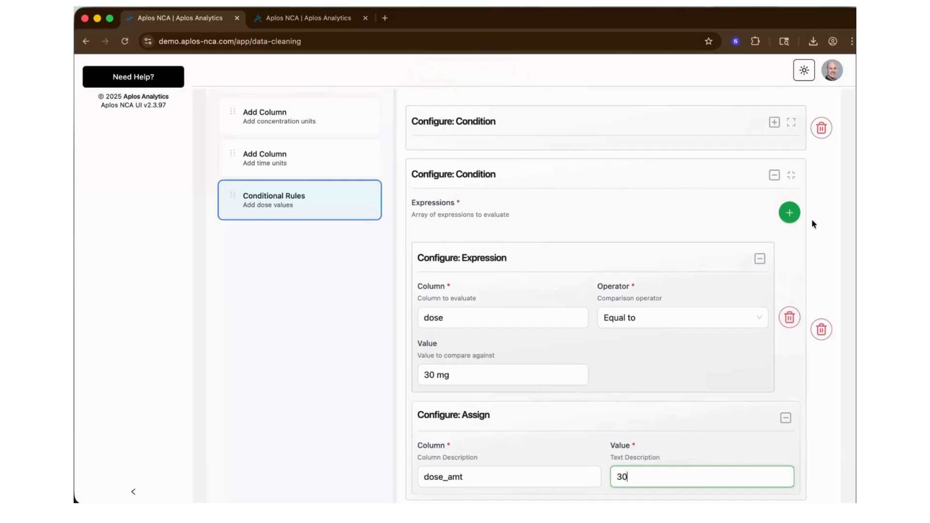
left_click(791, 177)
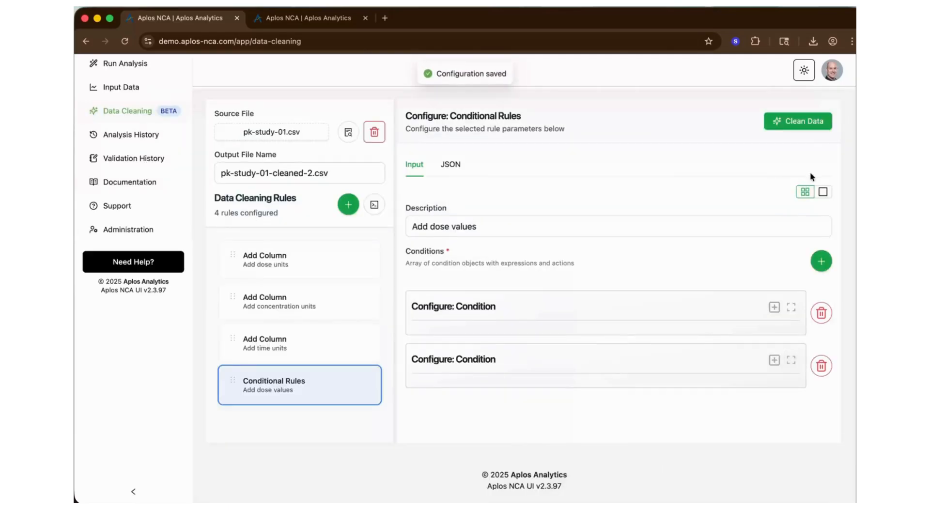
Add a third condition to the "Add dose values" rule with an expression testing whether dose is Equal to 100 mg.
left_click(821, 262)
scroll(553, 439, "down", 3)
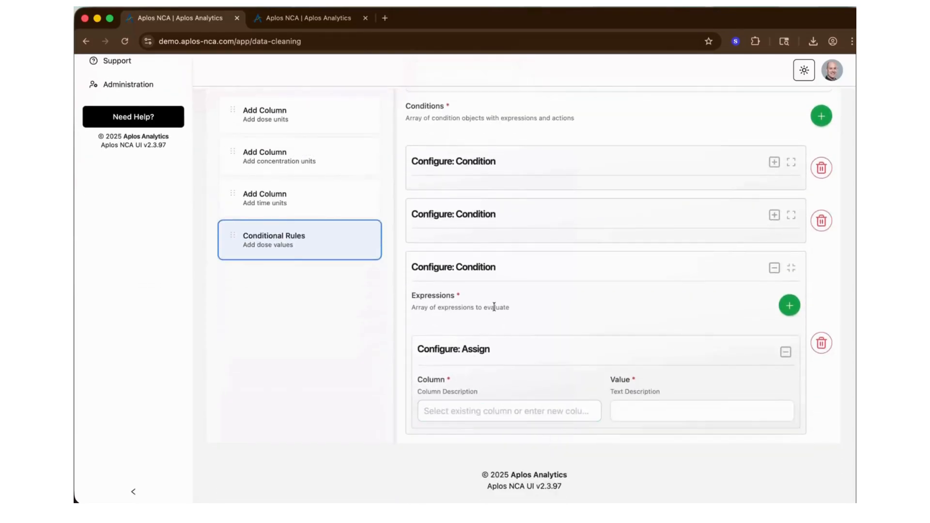
left_click(788, 305)
left_click(483, 405)
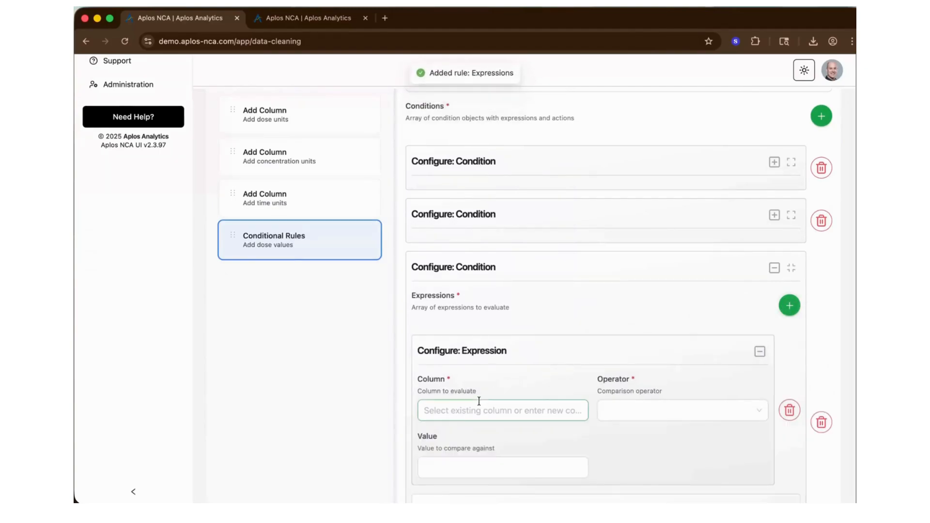
type("dose")
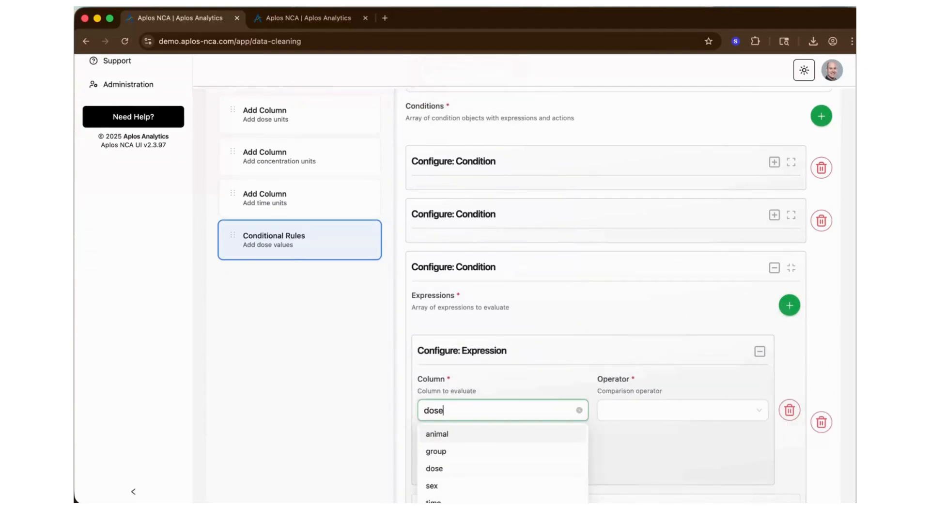
left_click(442, 469)
left_click(657, 423)
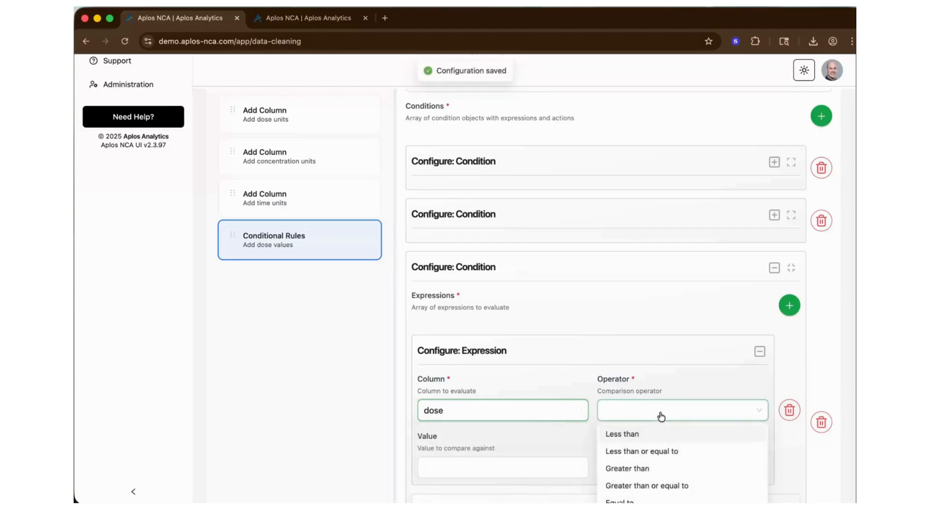
scroll(708, 427, "down", 2)
left_click(643, 401)
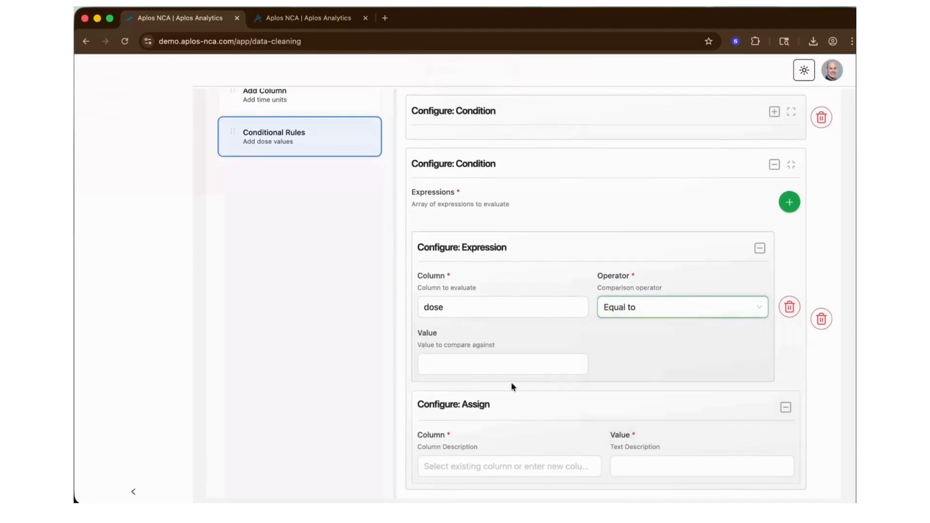
left_click(493, 367)
type("100 mg")
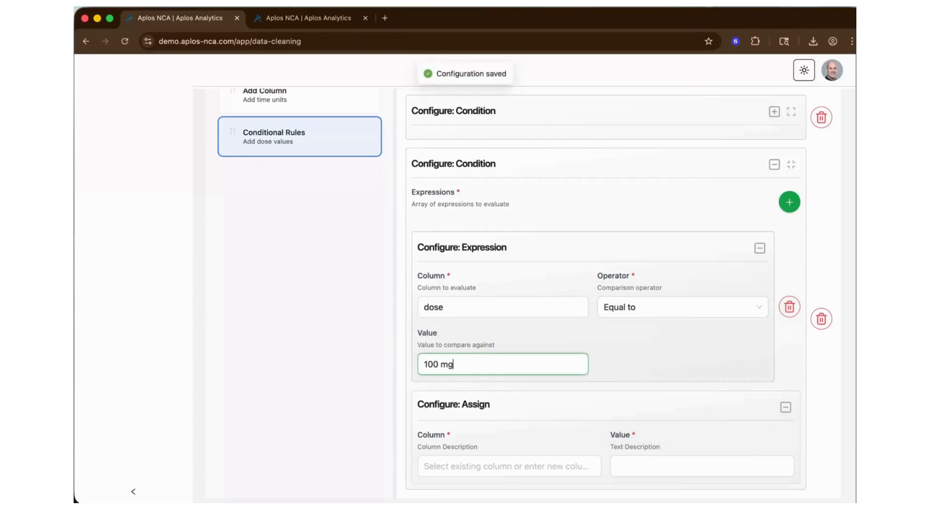
Set the 100 mg condition's assignment to write 100 into the dose_amt column, and collapse the condition.
scroll(545, 419, "down", 1)
left_click(468, 412)
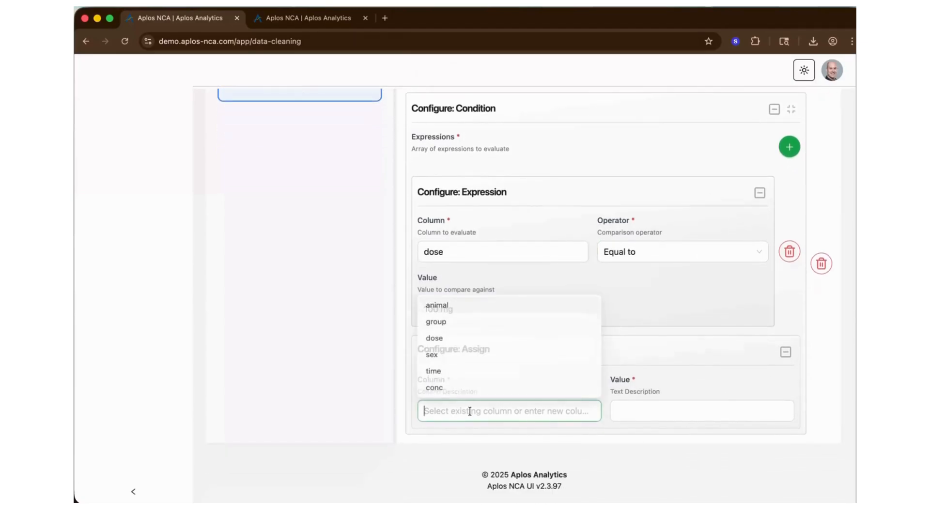
type("dose_ma")
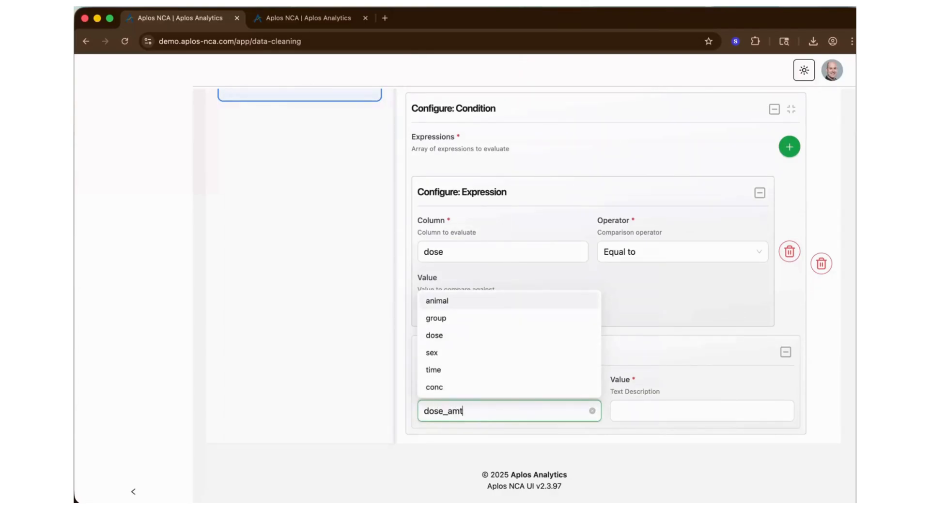
type("t")
left_click(649, 409)
type("100")
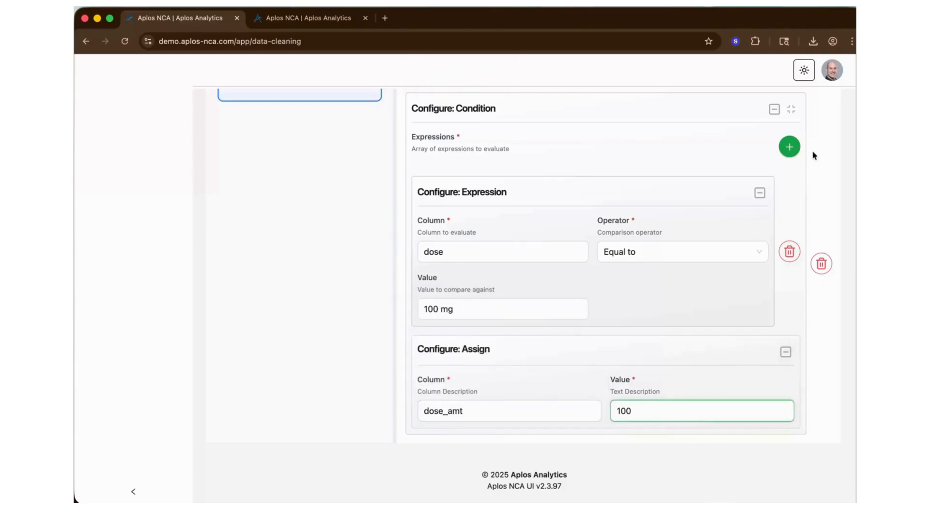
left_click(791, 109)
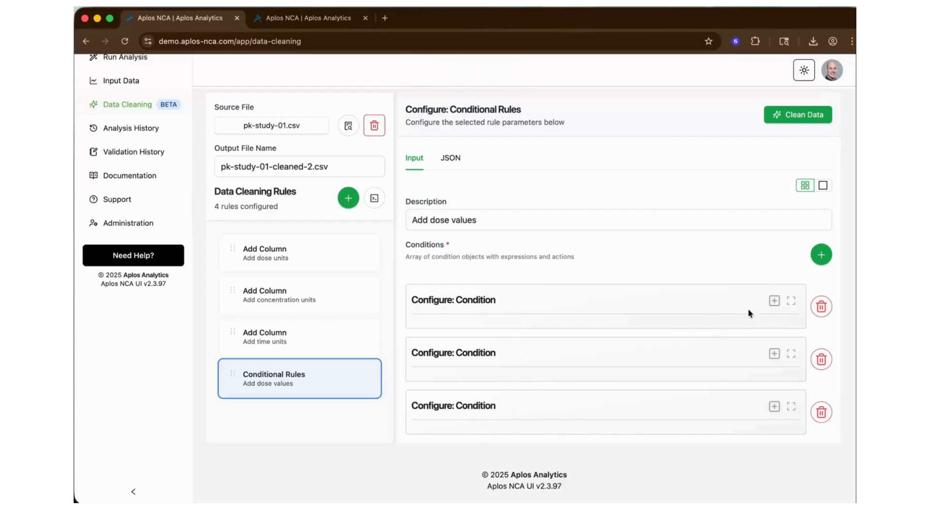
Expand all three conditions of the "Add dose values" rule and review their expressions and dose_amt assignments.
left_click(791, 302)
scroll(612, 361, "down", 5)
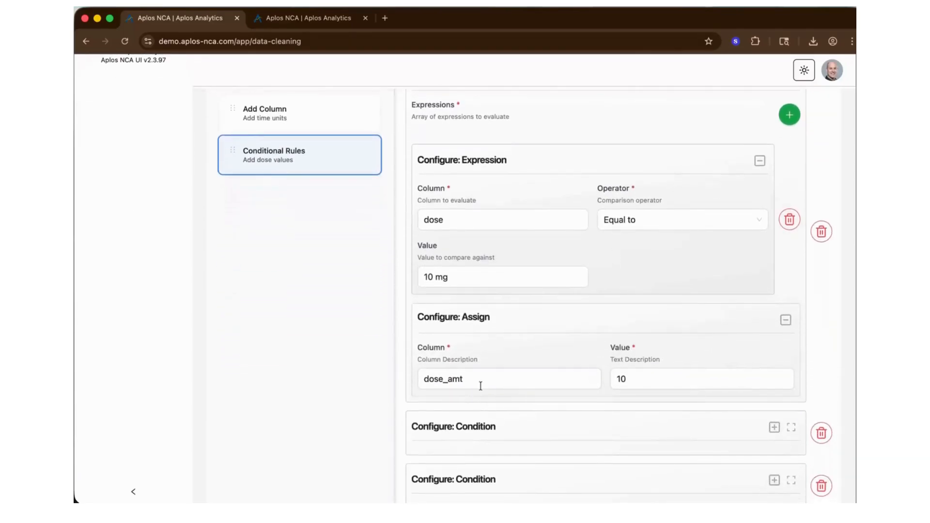
left_click(790, 427)
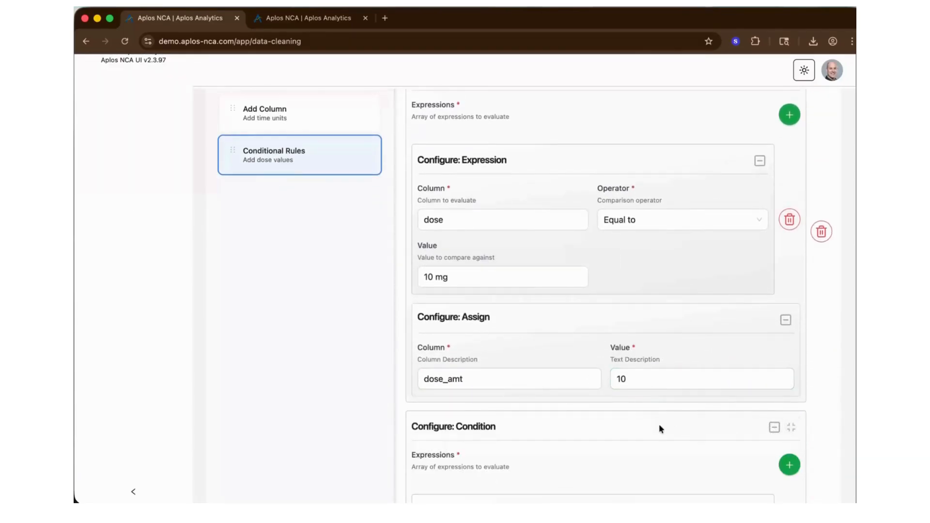
scroll(658, 428, "down", 7)
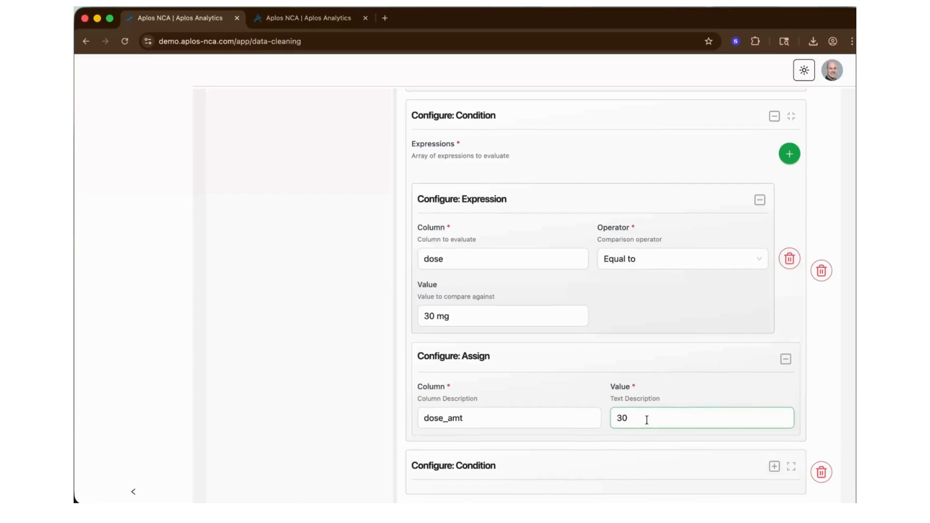
scroll(688, 404, "down", 2)
left_click(791, 406)
scroll(645, 442, "down", 7)
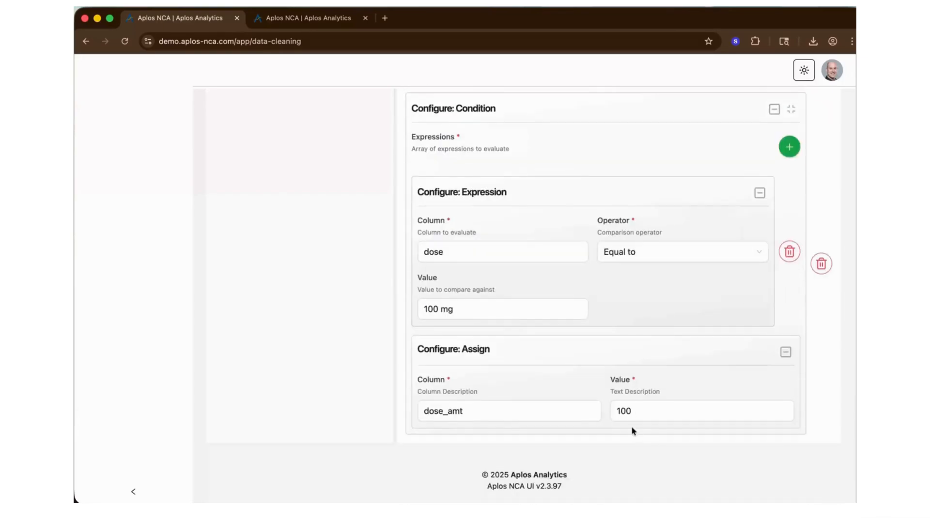
left_click(649, 410)
Rename the output file as pk-study-01-cleaned-3.csv and submit the data for cleaning.
scroll(649, 410, "up", 15)
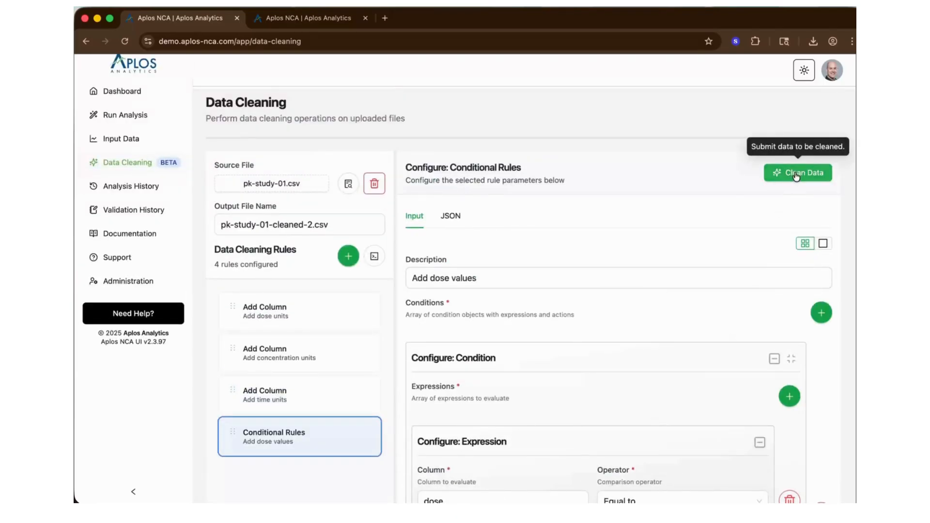
double_click(311, 225)
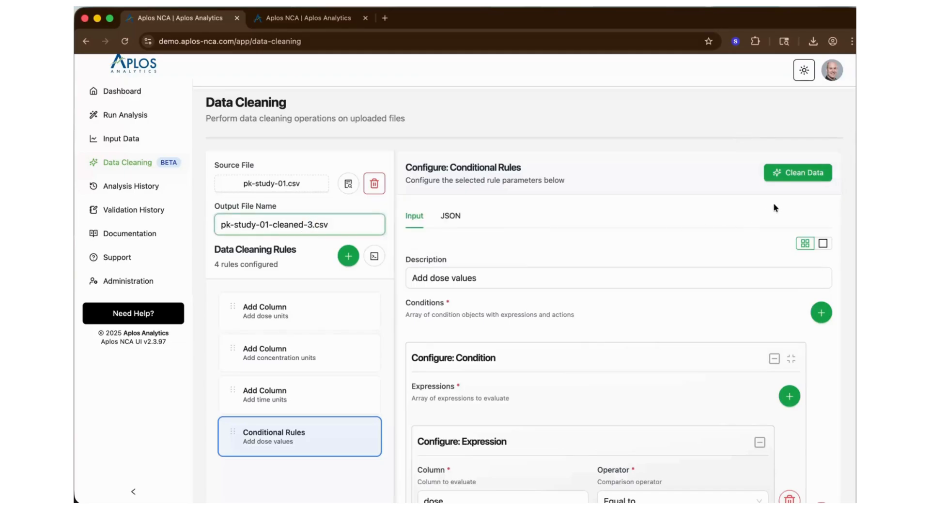
left_click(796, 172)
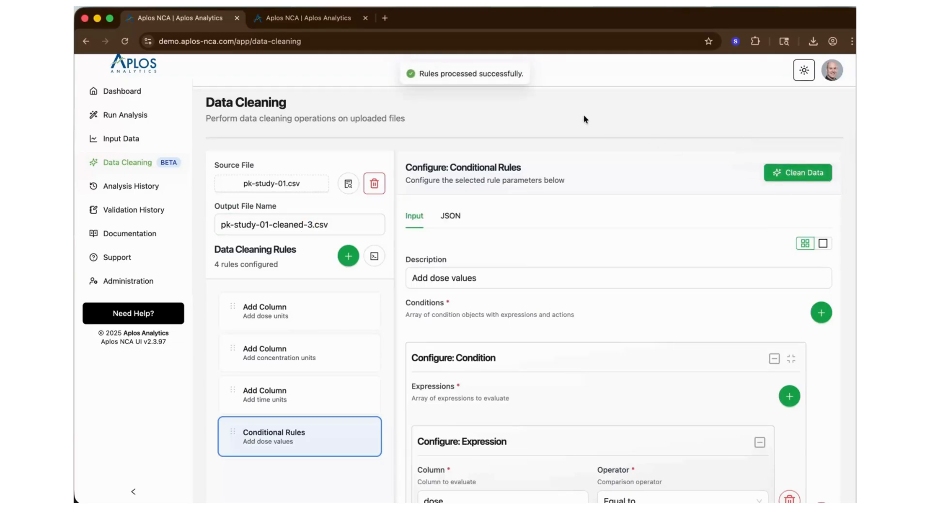
Refresh the Input Data file list in the other browser tab and preview pk-study-01-cleaned-3.csv.
left_click(315, 19)
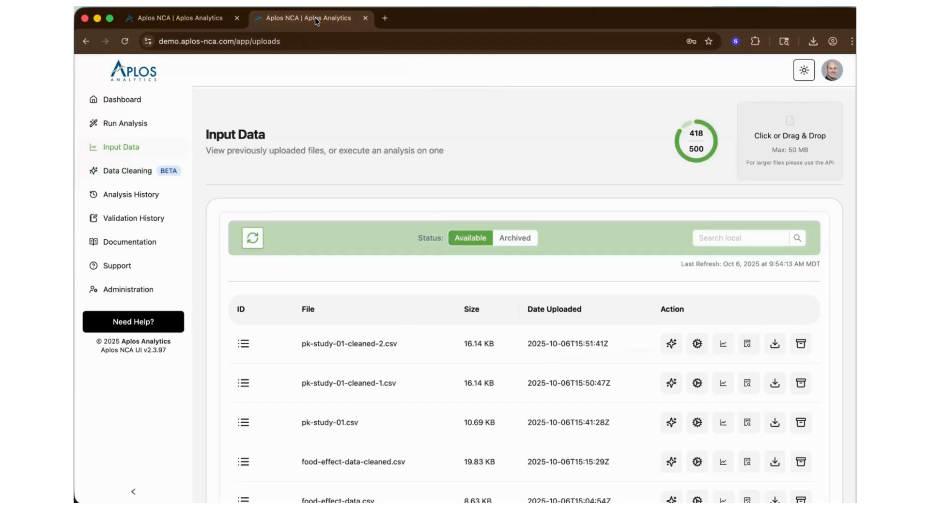
left_click(253, 238)
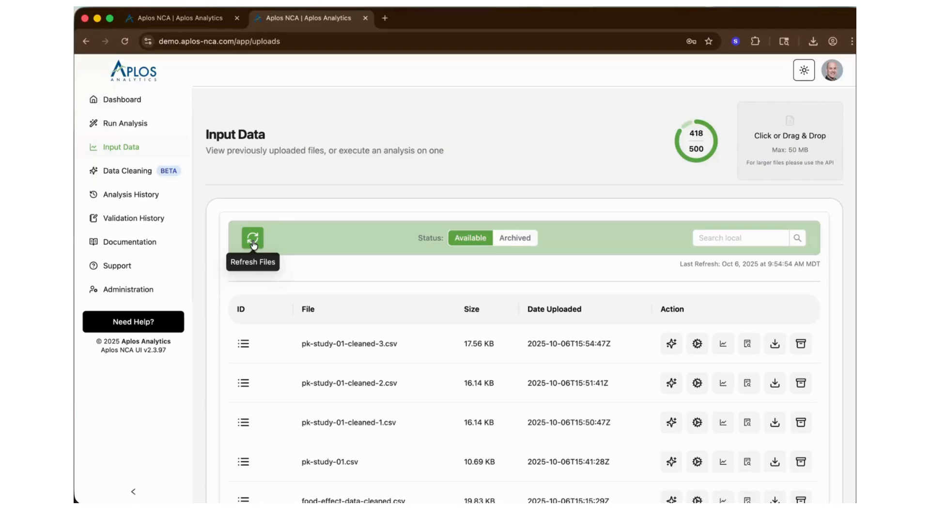
left_click(748, 344)
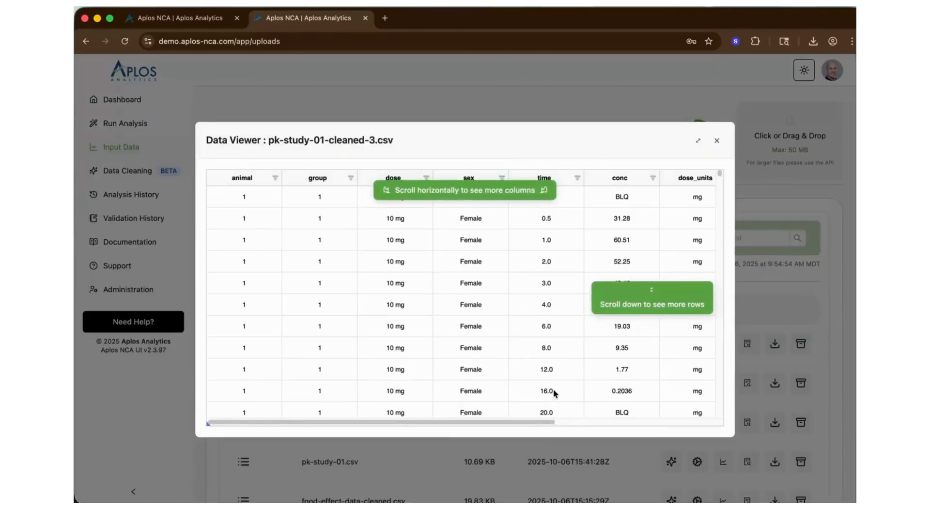
Enlarge the preview of pk-study-01-cleaned-3.csv, check dose_amt against dose across the 10, 30 and 100 mg rows, and close it.
left_click(547, 392)
left_click_drag(535, 425, 712, 414)
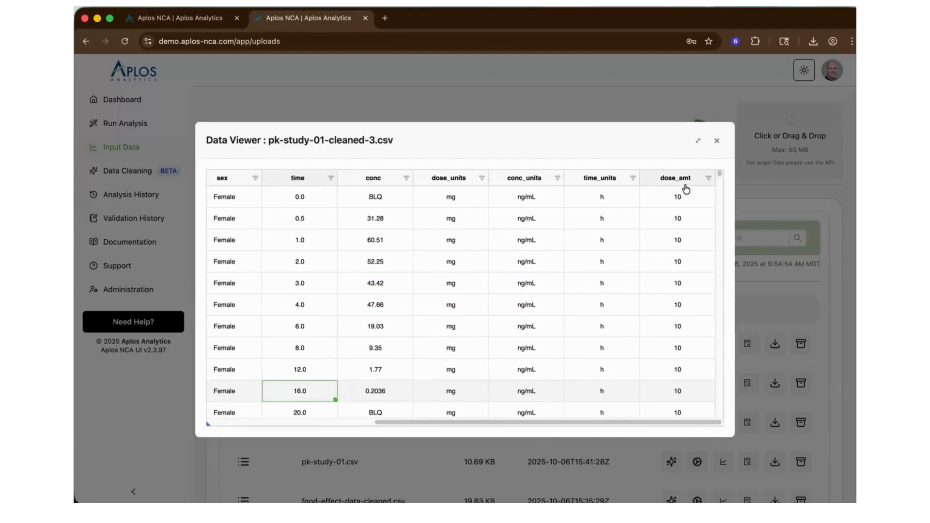
left_click(698, 141)
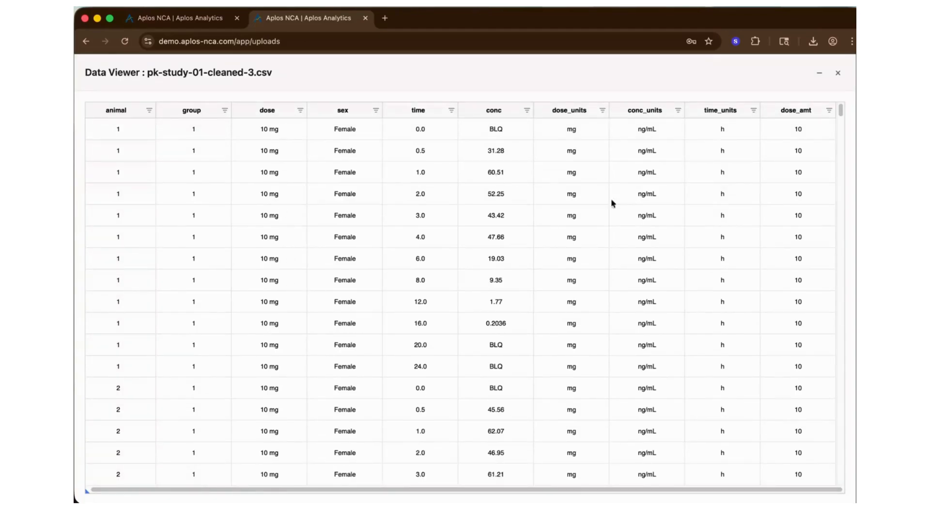
scroll(786, 366, "down", 15)
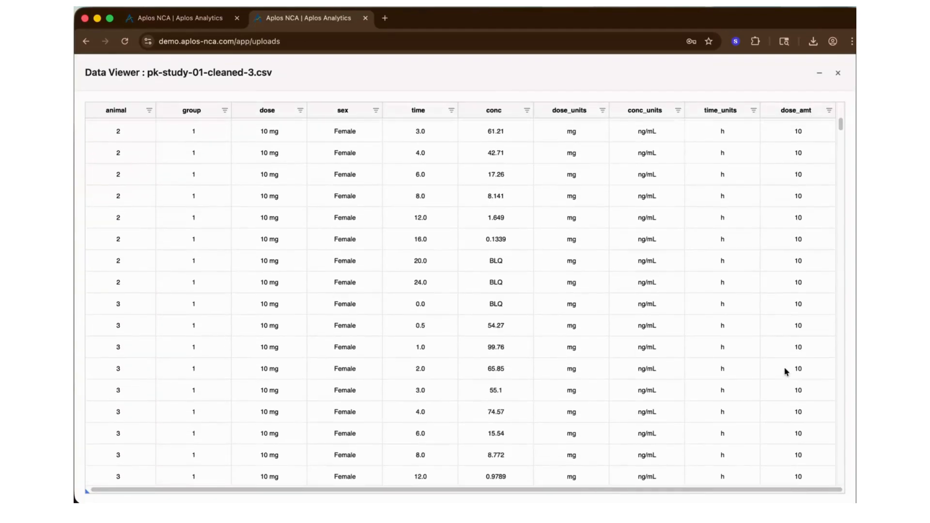
scroll(783, 367, "down", 20)
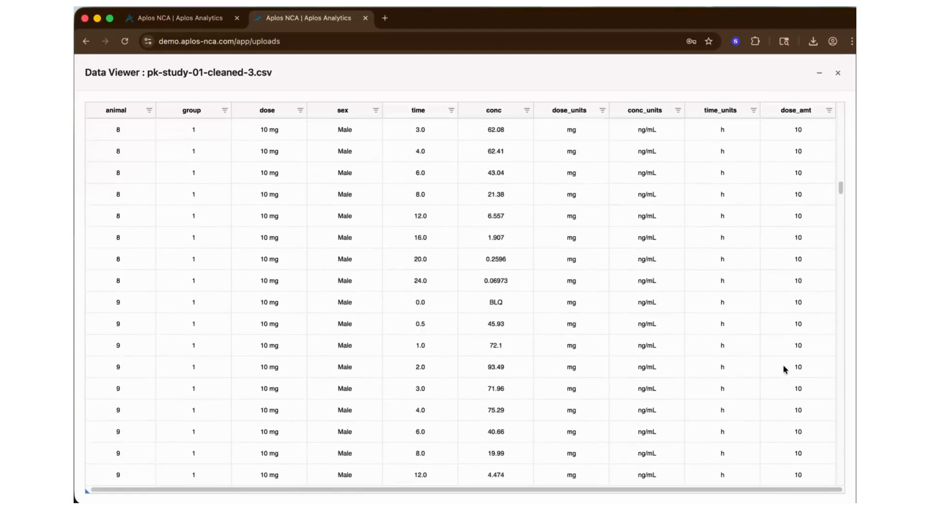
scroll(783, 367, "down", 8)
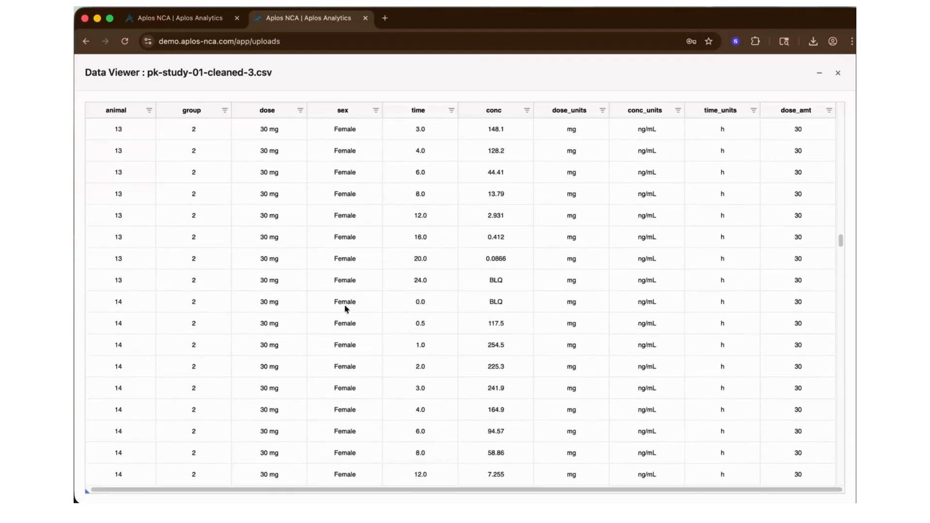
scroll(289, 199, "up", 5)
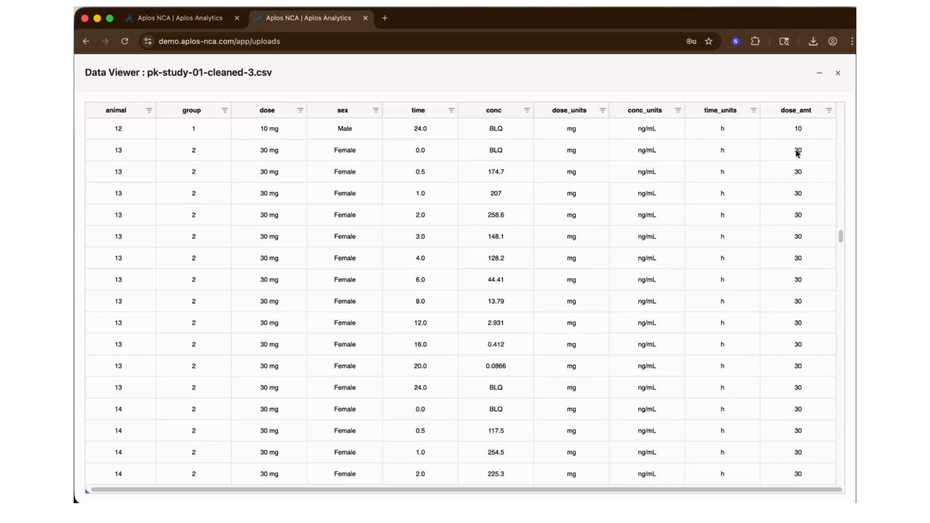
scroll(789, 336, "down", 20)
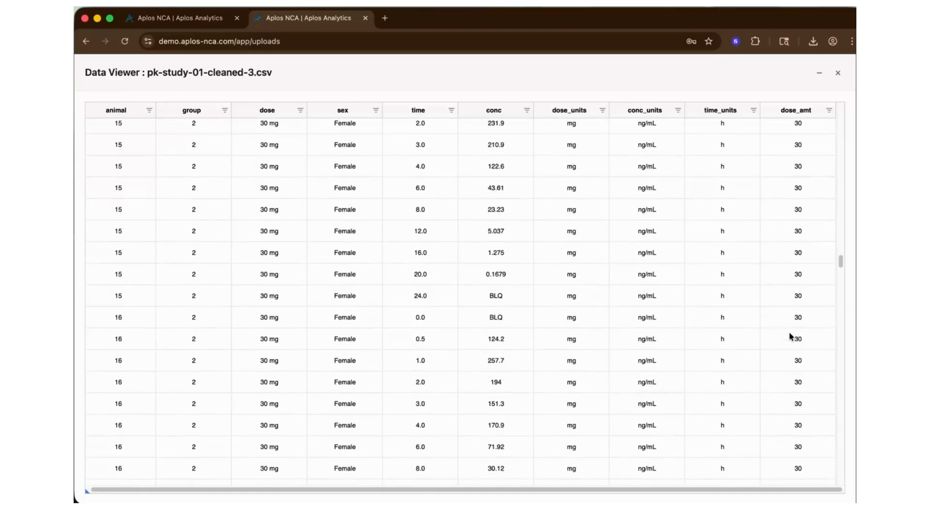
scroll(789, 336, "down", 15)
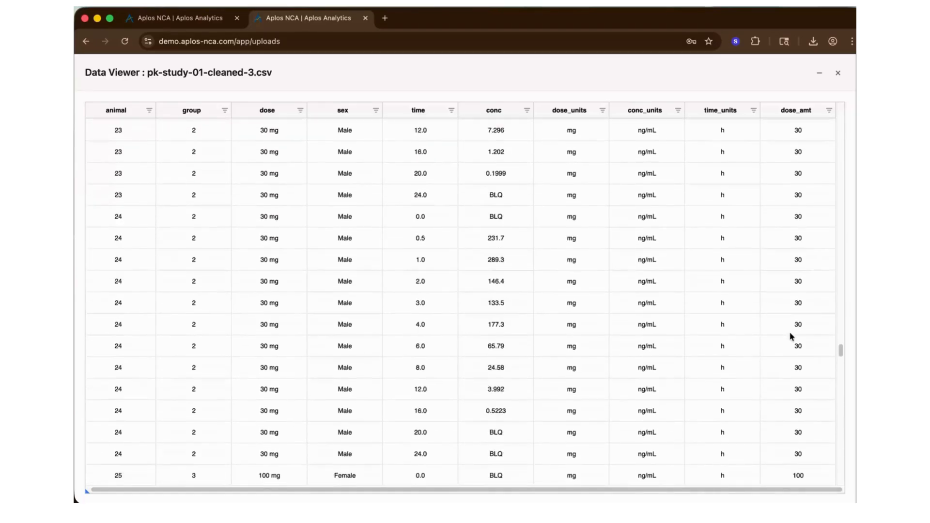
scroll(807, 290, "up", 5)
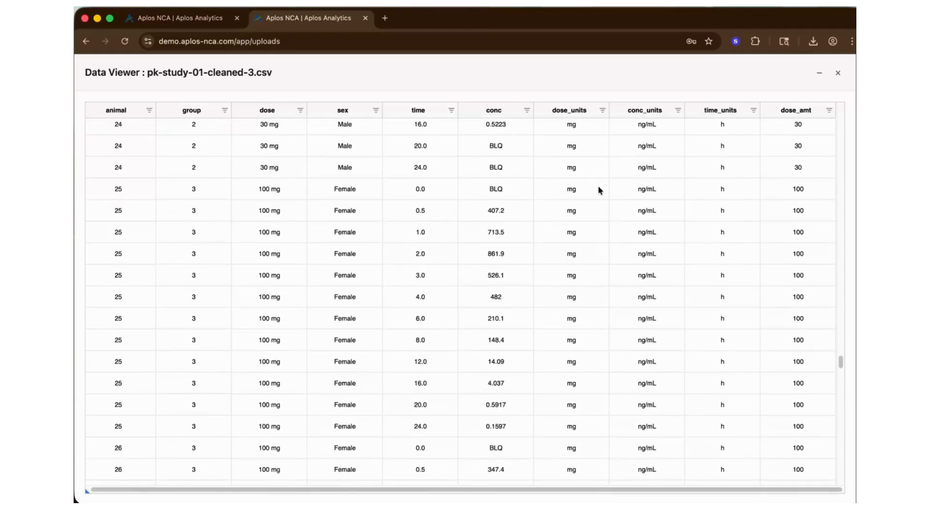
scroll(791, 233, "down", 20)
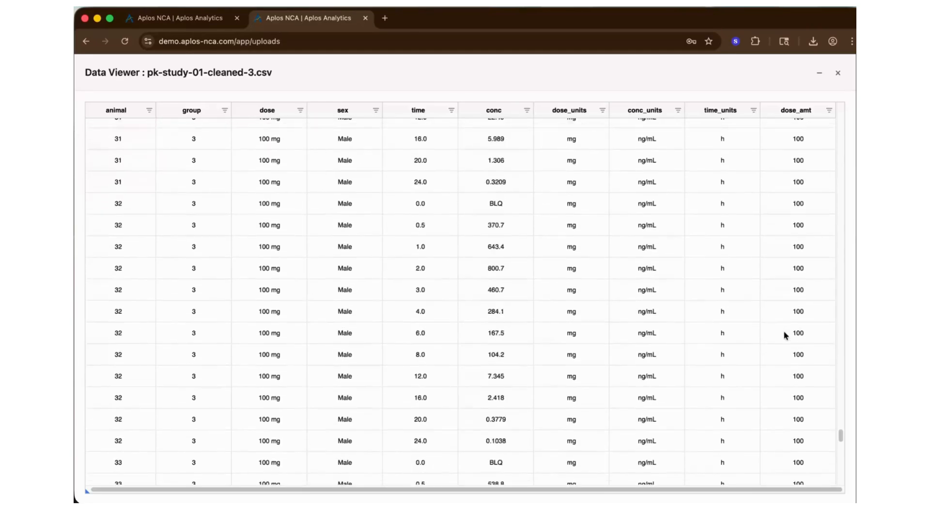
scroll(783, 333, "down", 5)
left_click(838, 73)
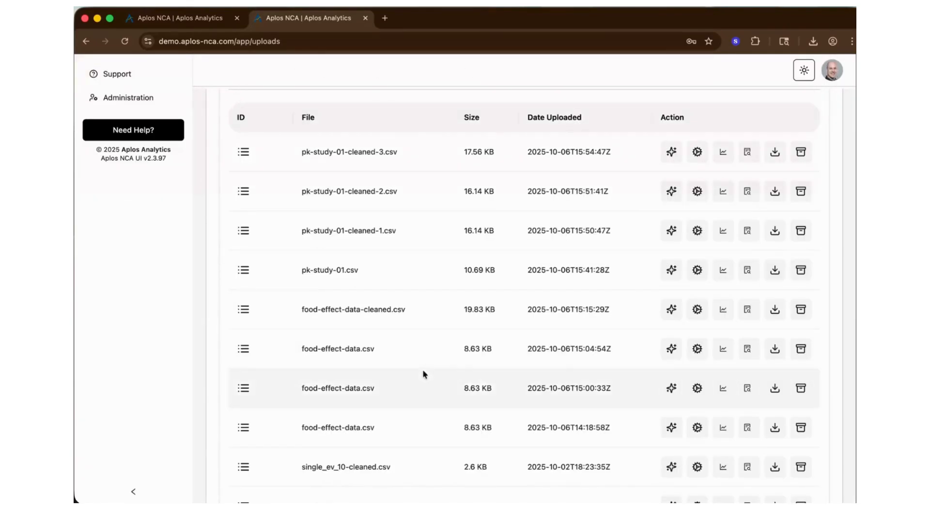
Return to the Data Cleaning browser tab and add one Add Column rule and two Find & Replace rules to the pk-study-01.csv rules.
scroll(422, 371, "up", 5)
left_click(194, 20)
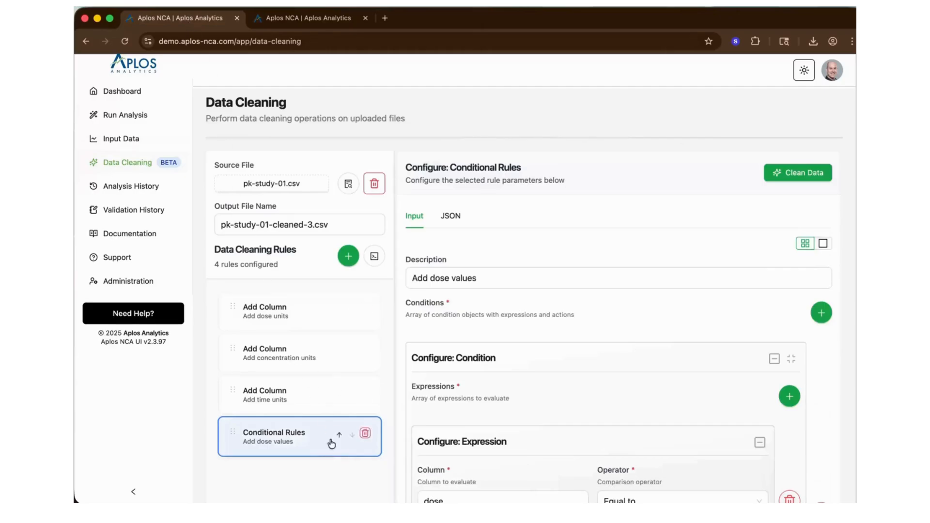
left_click(348, 257)
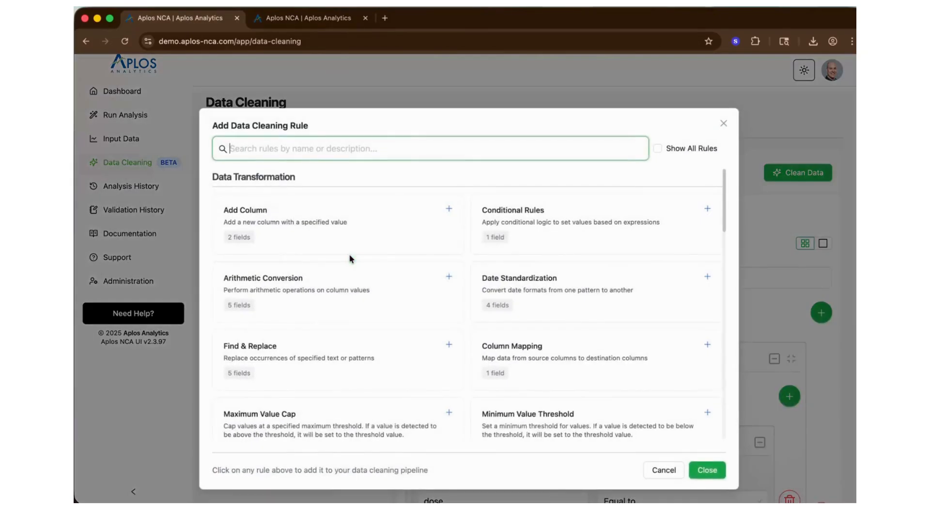
left_click(315, 219)
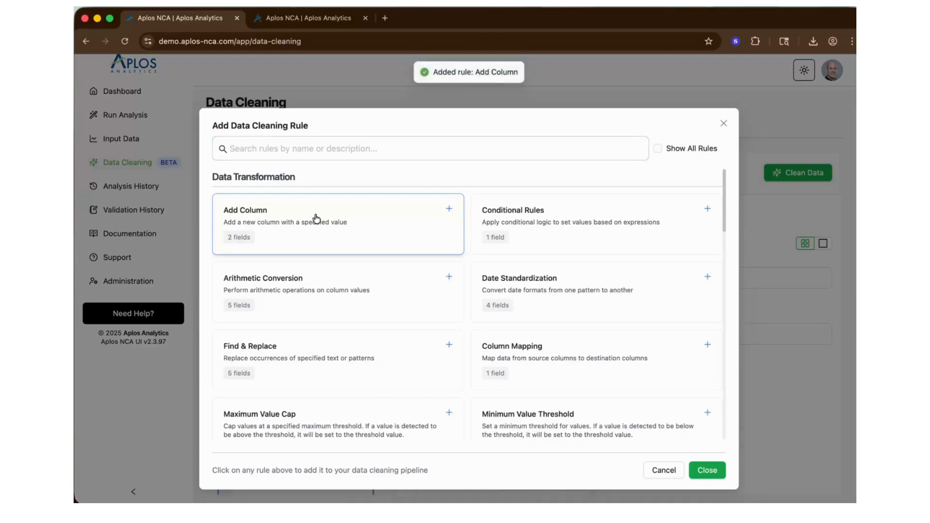
left_click(320, 364)
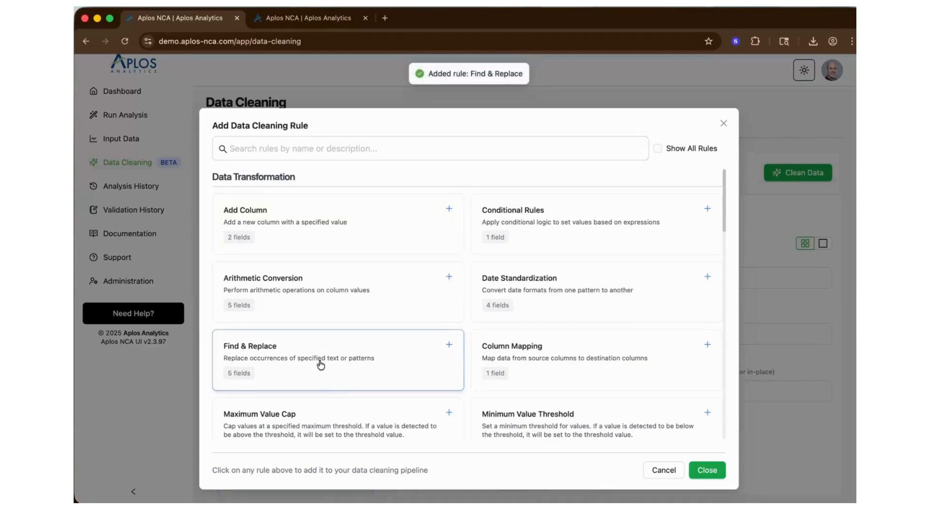
left_click(318, 363)
left_click(705, 472)
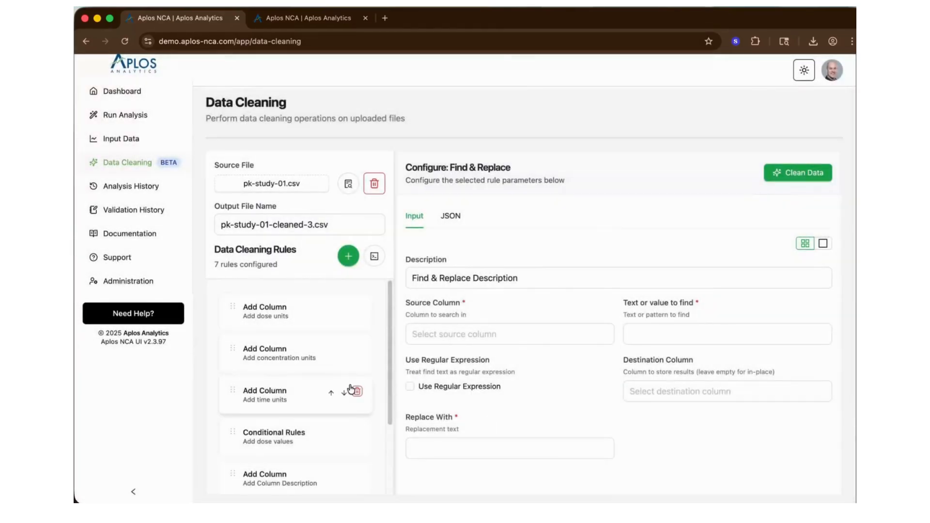
Set the new Add Column rule's description to "Add dose amount another way".
scroll(347, 411, "down", 2)
left_click(315, 382)
left_click(429, 277)
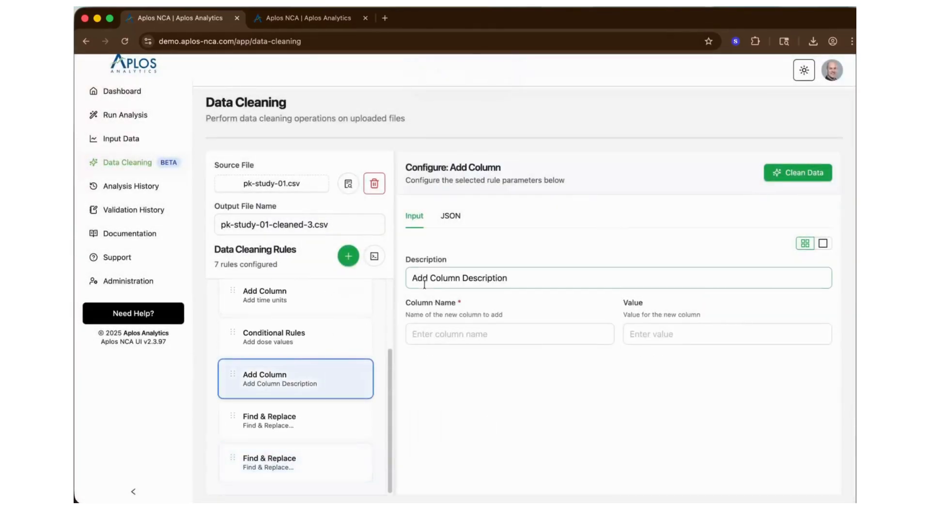
left_click_drag(429, 277, 537, 279)
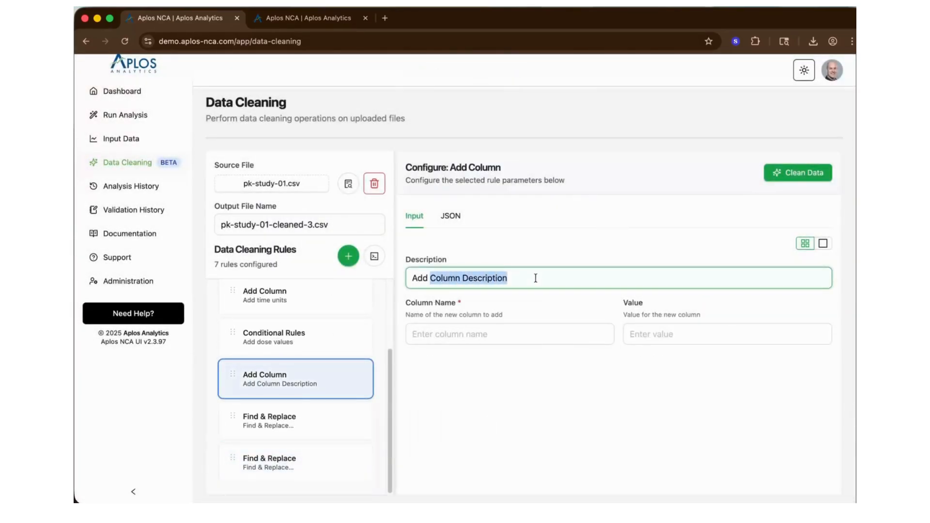
type("se")
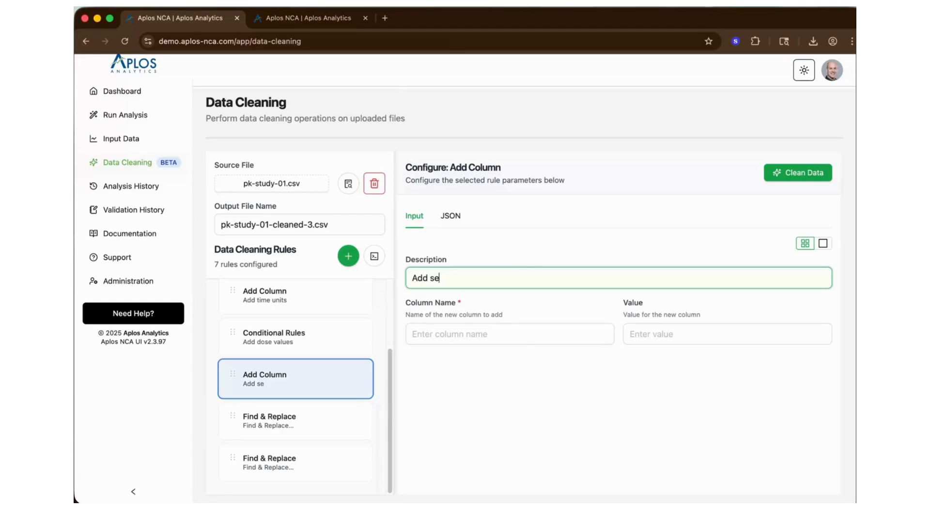
type("c dose amount a")
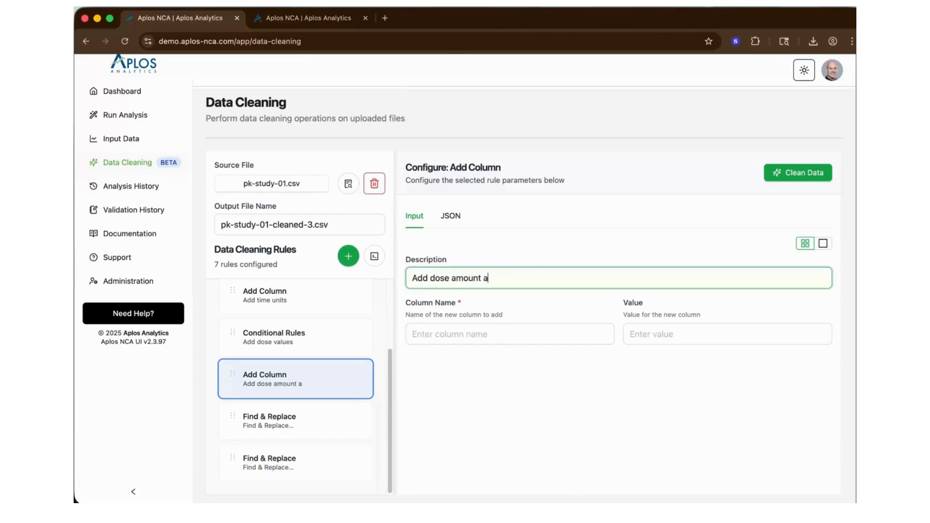
type("nohter")
key("BackSpace")
type("ther way")
key("Tab")
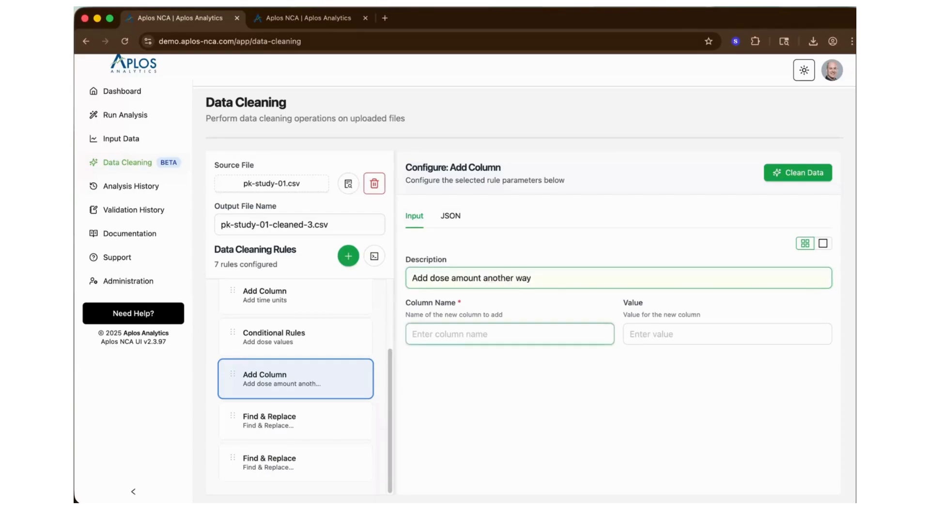
Name the Add Column rule's new column dose_amt2 and give it the value 10.
type("dose_amt2")
key("Tab")
type("10")
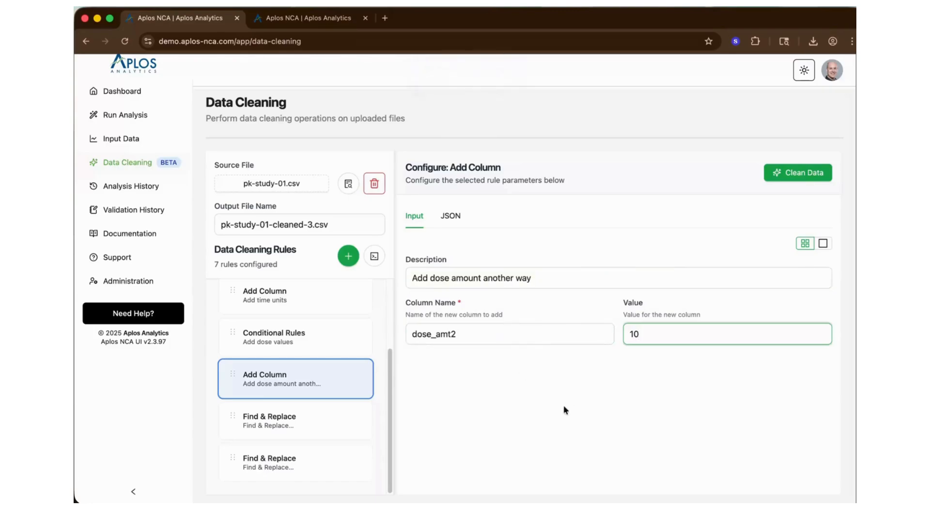
Set the first Find & Replace rule's description to "Replace 30 mg with 30 in dose_amt2".
left_click(285, 425)
left_click_drag(533, 279, 412, 284)
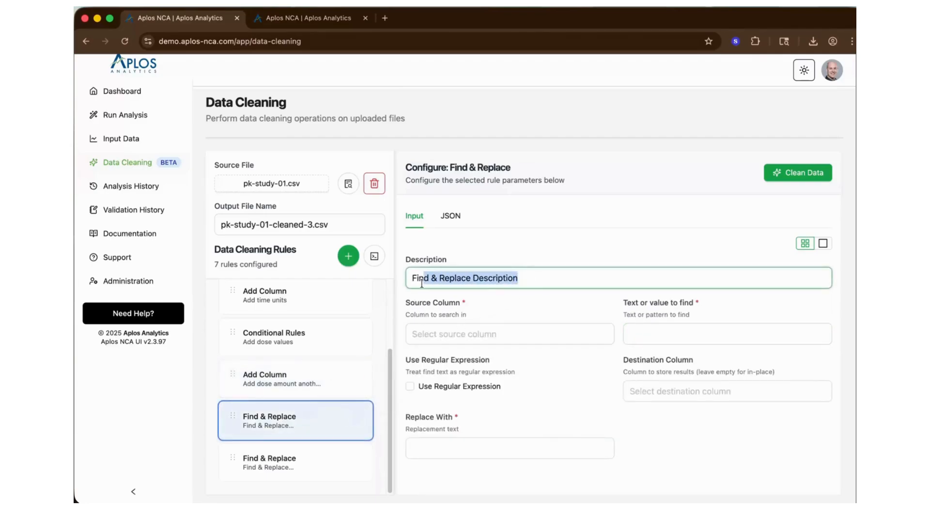
triple_click(411, 283)
type("Re")
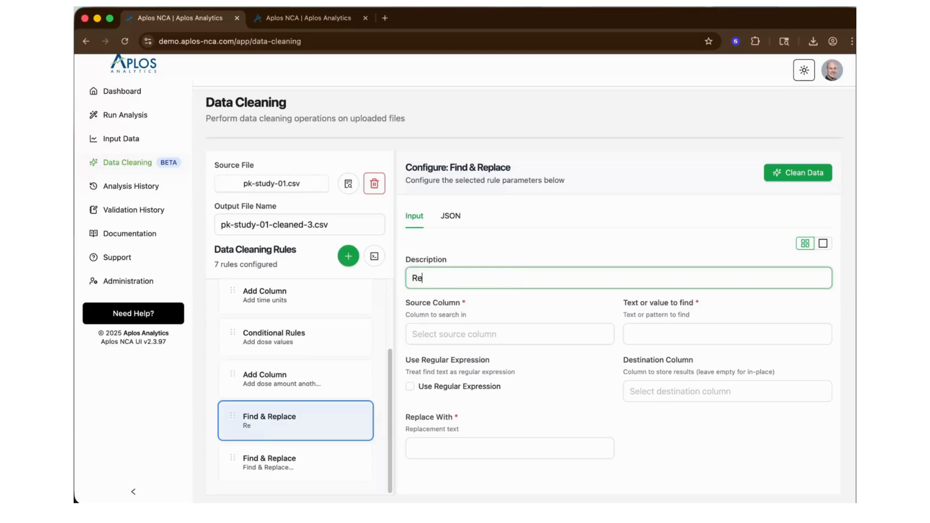
type("place 30 mg with 30 in d")
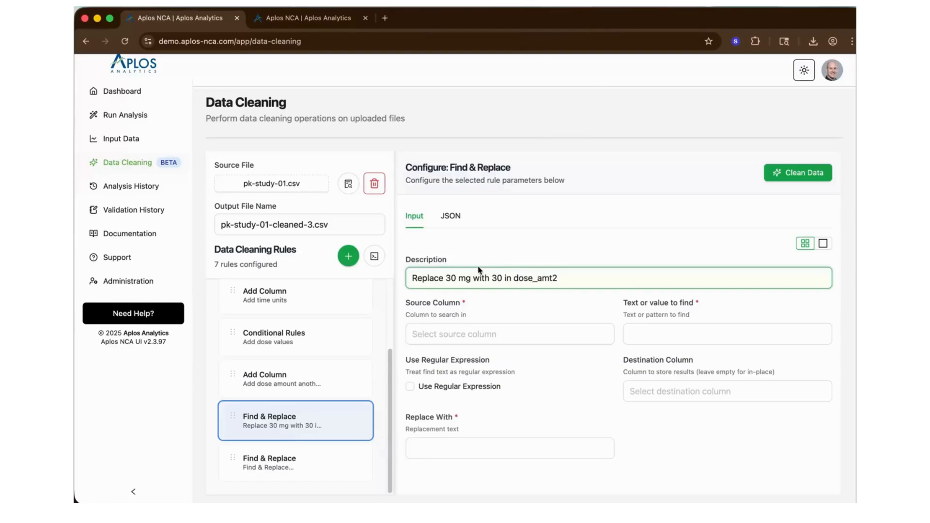
type("ose_amt2")
Configure the first Find & Replace rule to find 30 mg in the dose column and write 30 into the dose_amt2 destination column.
left_click(436, 333)
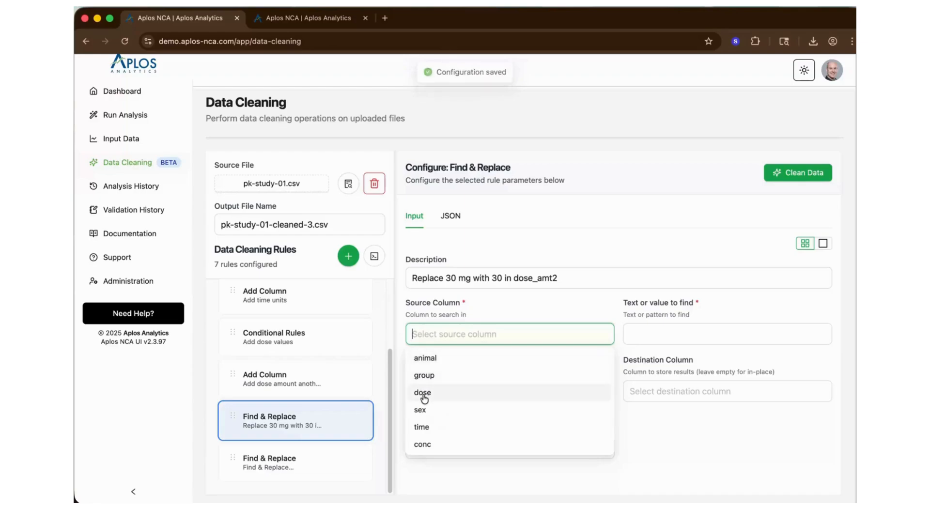
left_click(422, 393)
left_click(648, 335)
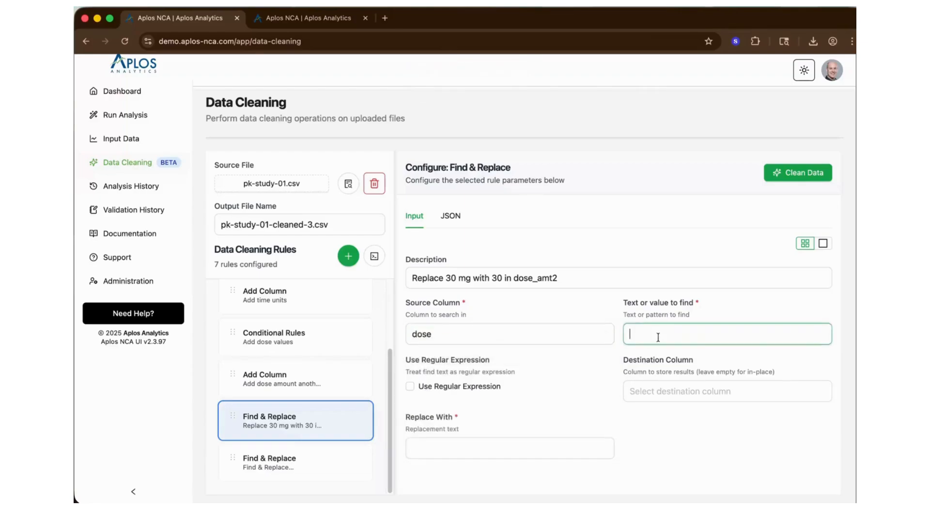
type("30 mg")
left_click(650, 392)
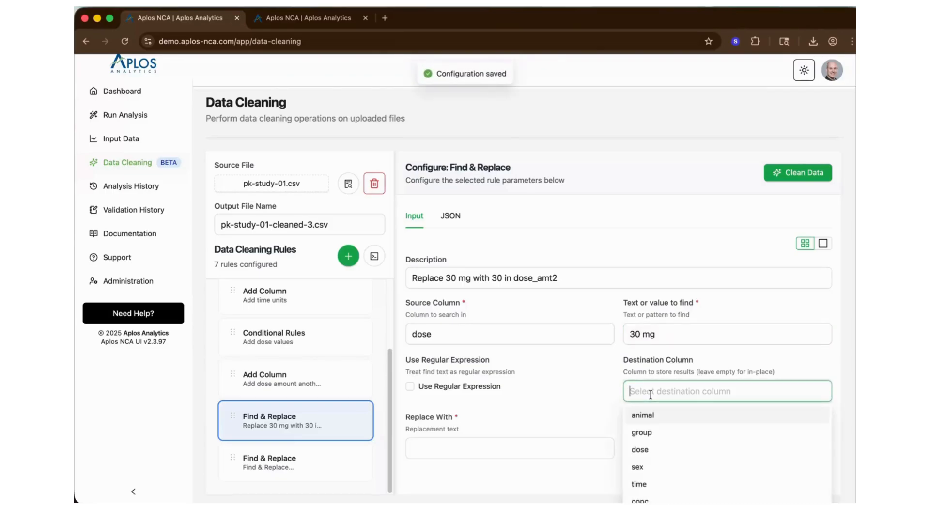
type("dose_amt2")
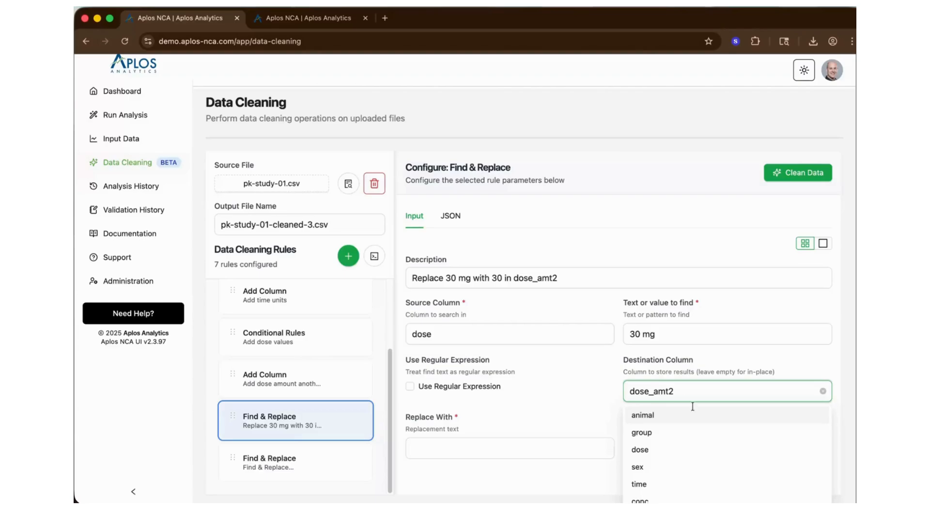
left_click(481, 446)
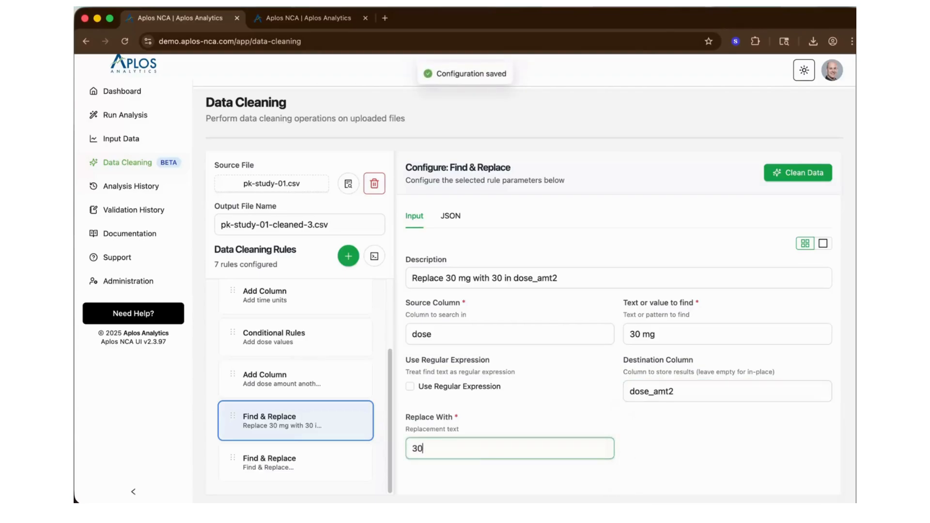
Copy the JSON configuration of the 30 mg Find & Replace rule and paste it over the second Find & Replace rule's JSON.
left_click(279, 466)
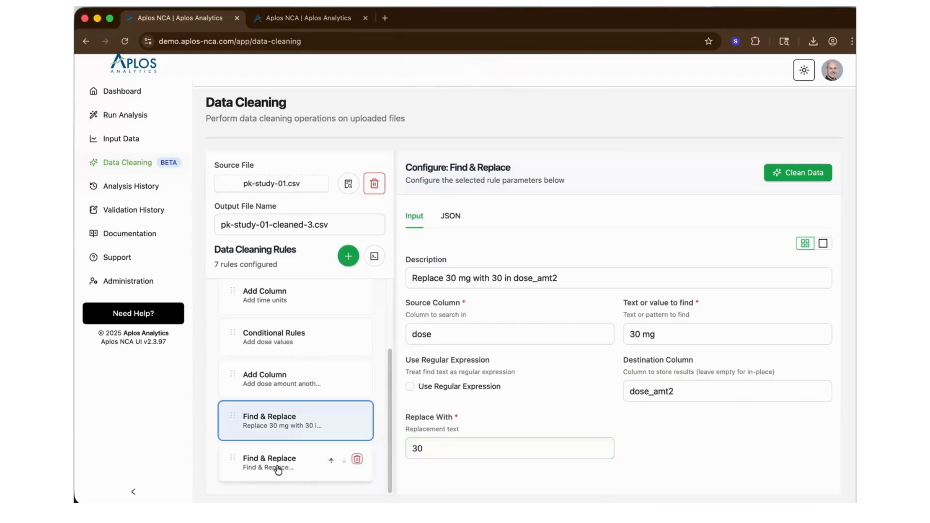
left_click(277, 415)
left_click_drag(561, 278, 409, 277)
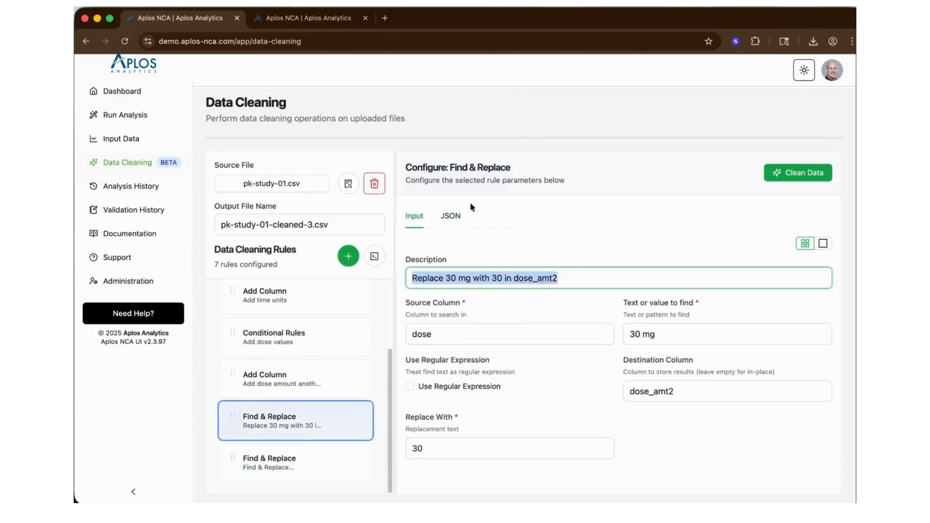
left_click(450, 216)
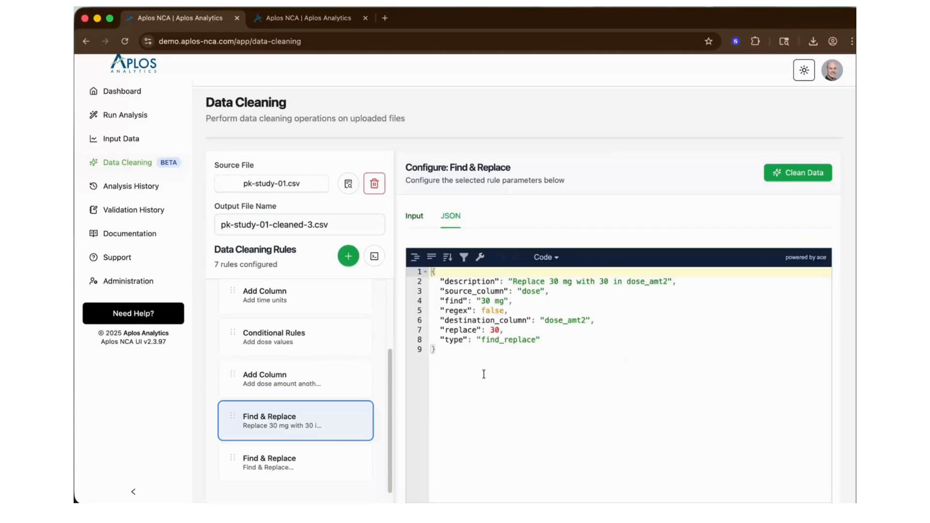
left_click_drag(439, 350, 427, 267)
key("super+c")
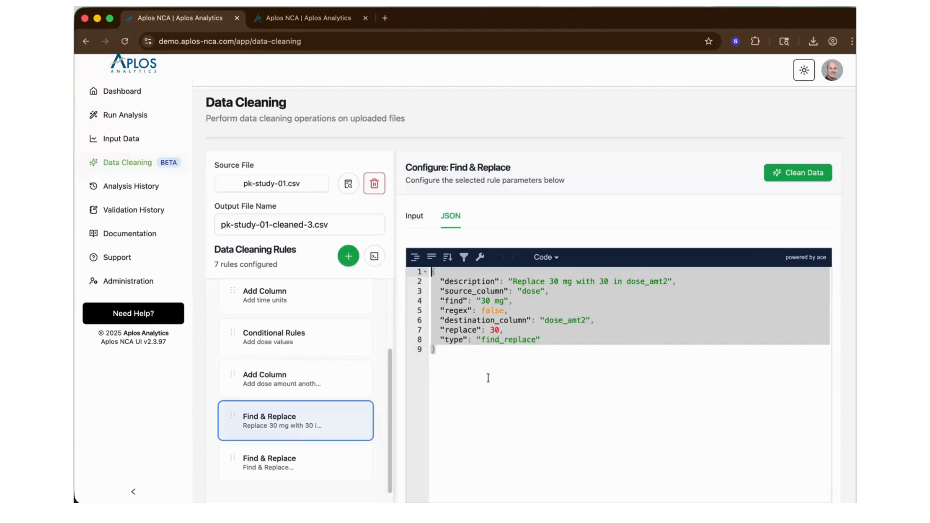
left_click(506, 385)
left_click(298, 456)
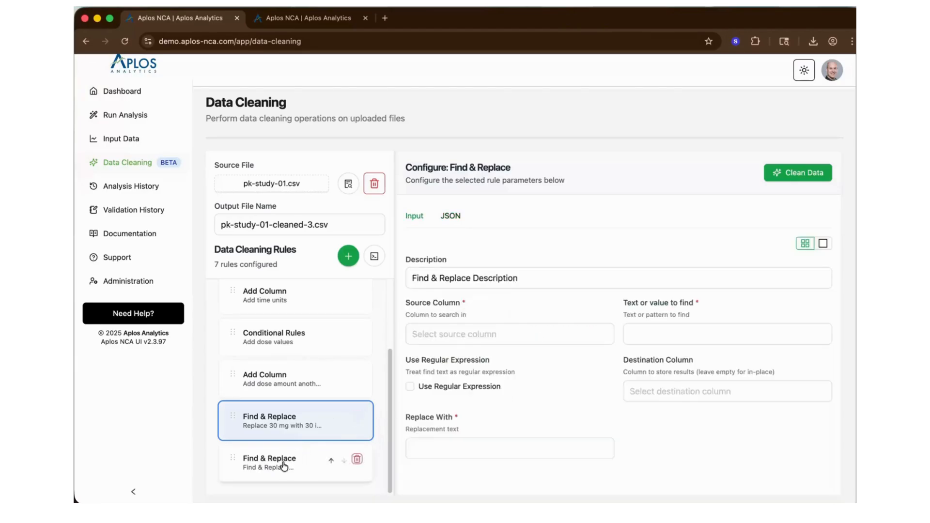
left_click(451, 218)
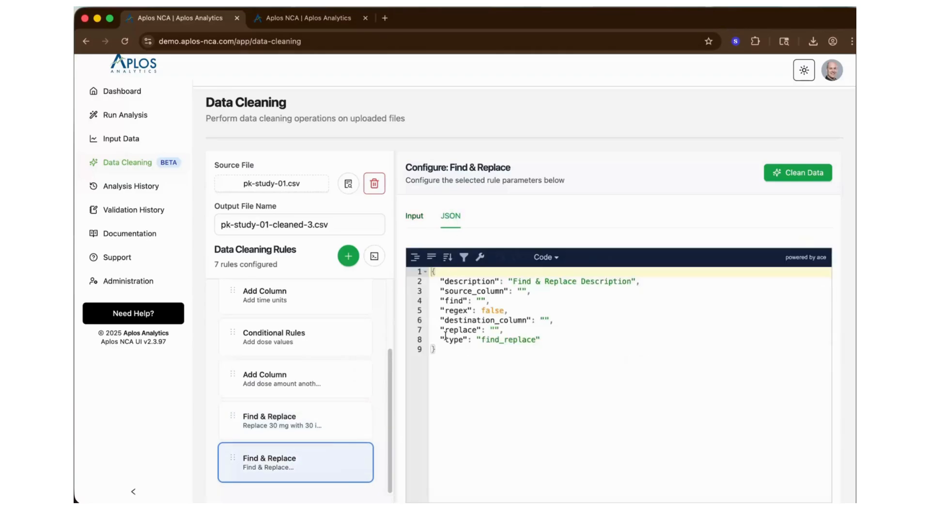
left_click_drag(443, 354, 432, 269)
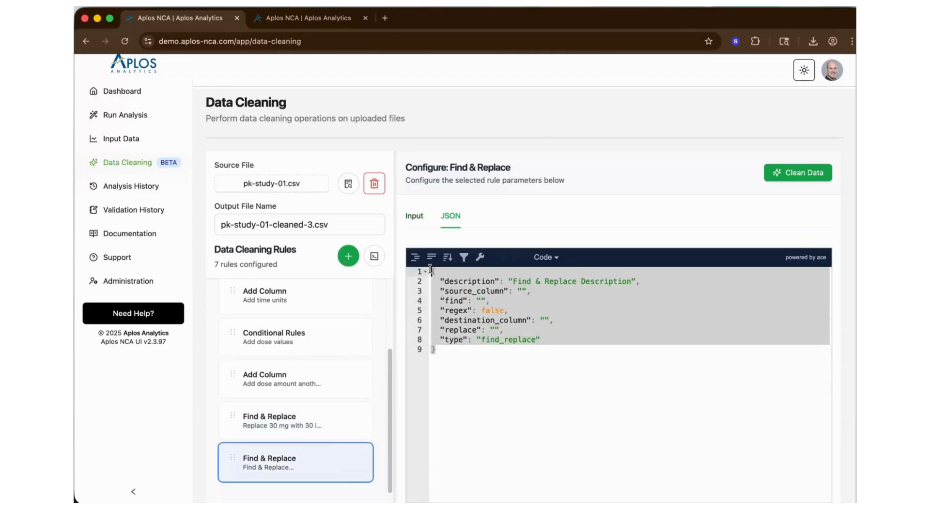
key("super+v")
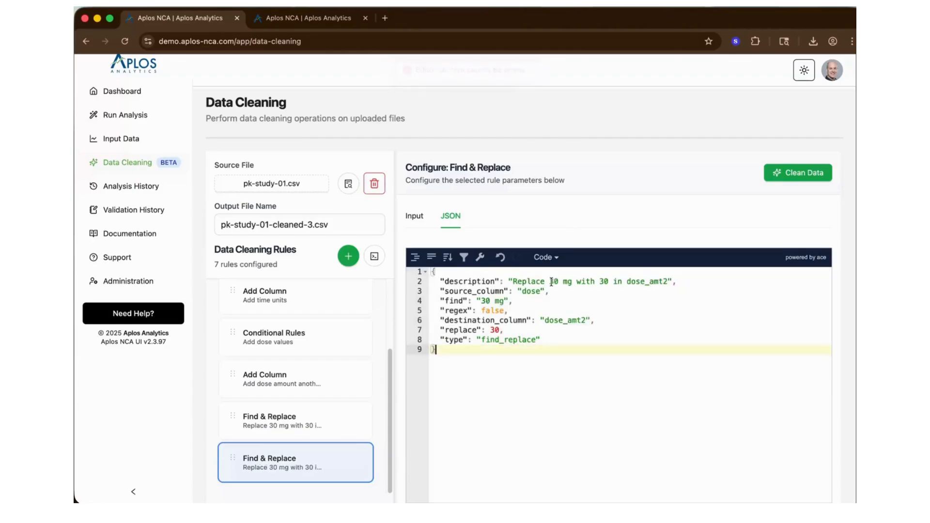
Change the second Find & Replace rule's description to "Replace 100 mg with 100 in dose_amt2" in its JSON.
left_click(553, 282)
key("BackSpace")
type("10")
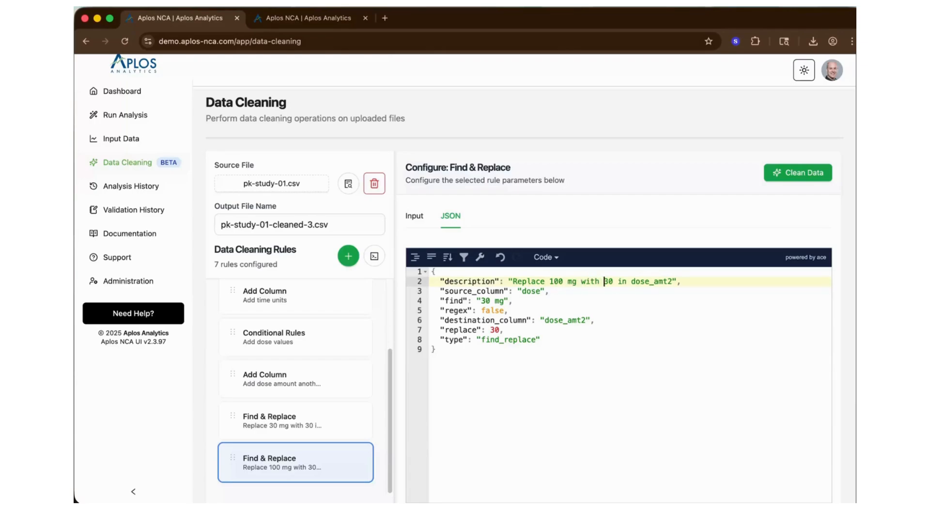
type("0")
Set the second Find & Replace rule's JSON to find 100 mg and replace it with 100, and return to its form view.
left_click(484, 301)
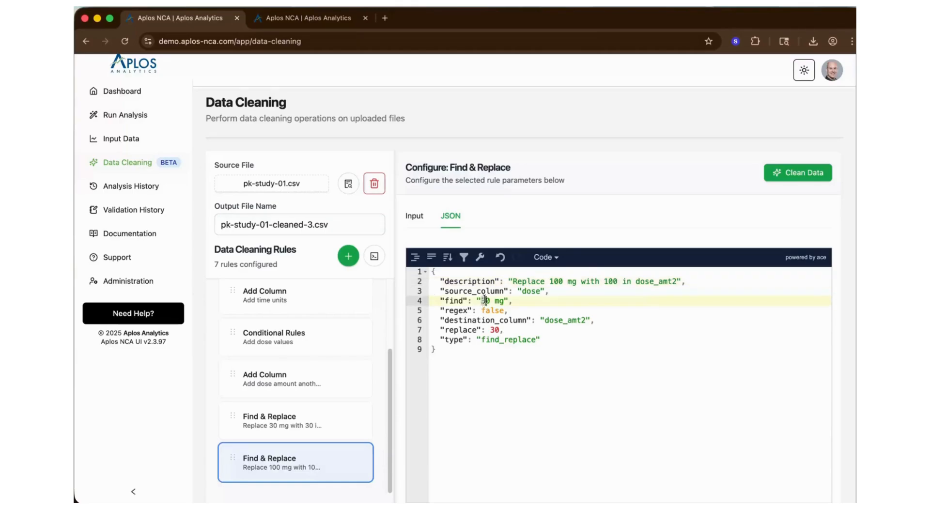
type("10")
left_click(492, 330)
type("10")
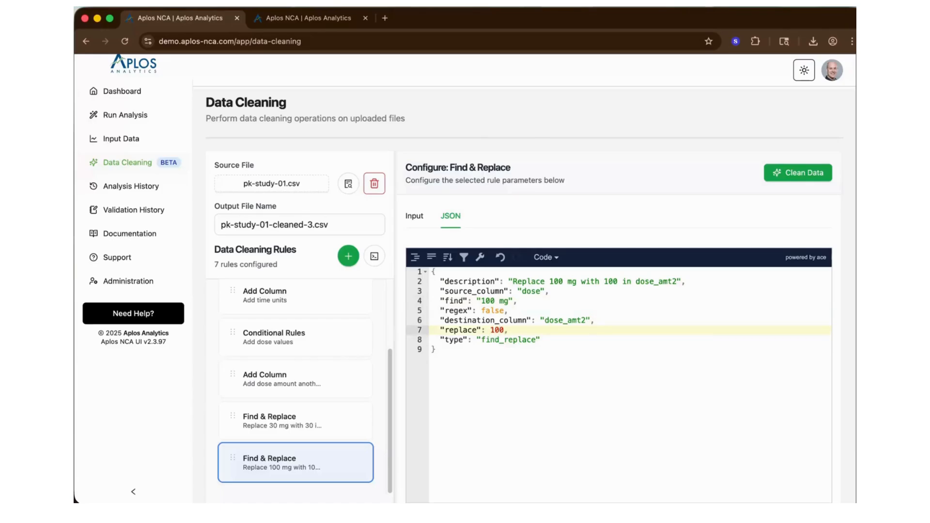
left_click(414, 215)
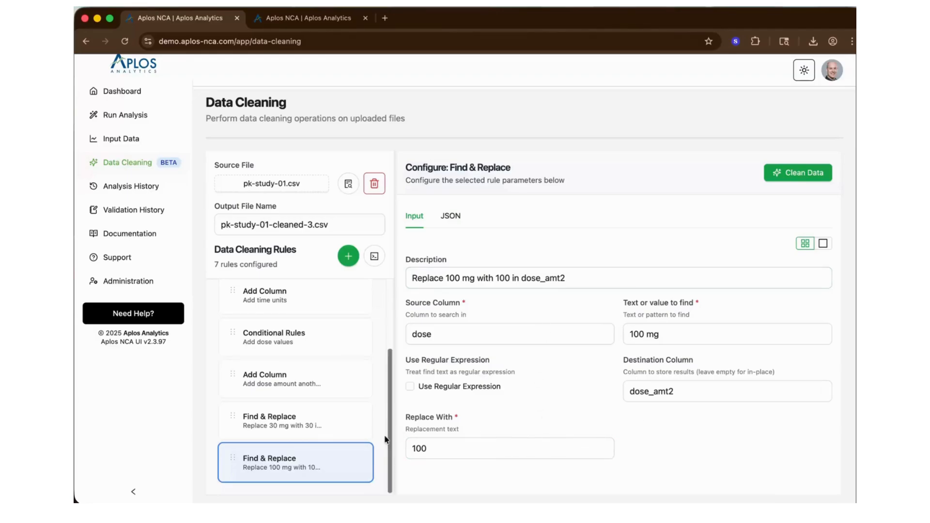
Add an Arithmetic Conversion rule to the end of the data cleaning rules.
scroll(310, 417, "up", 2)
scroll(305, 406, "up", 1)
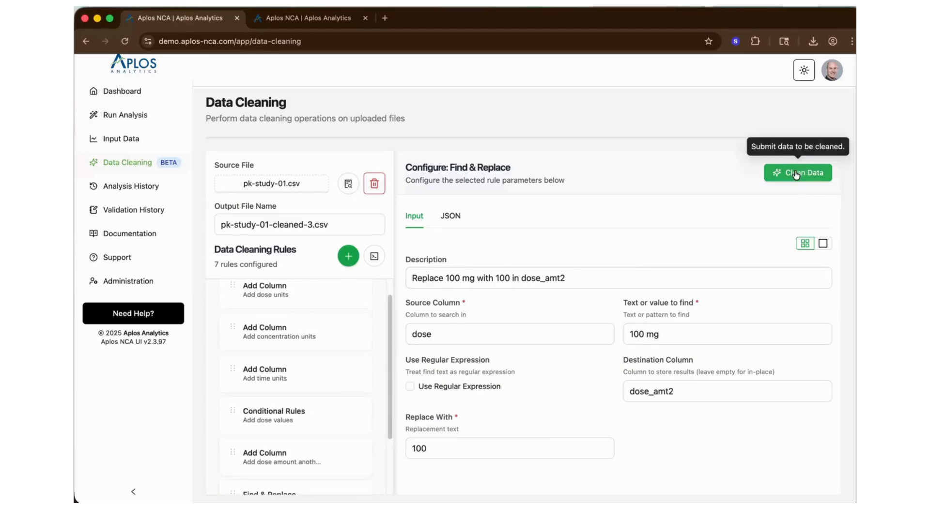
scroll(319, 479, "down", 2)
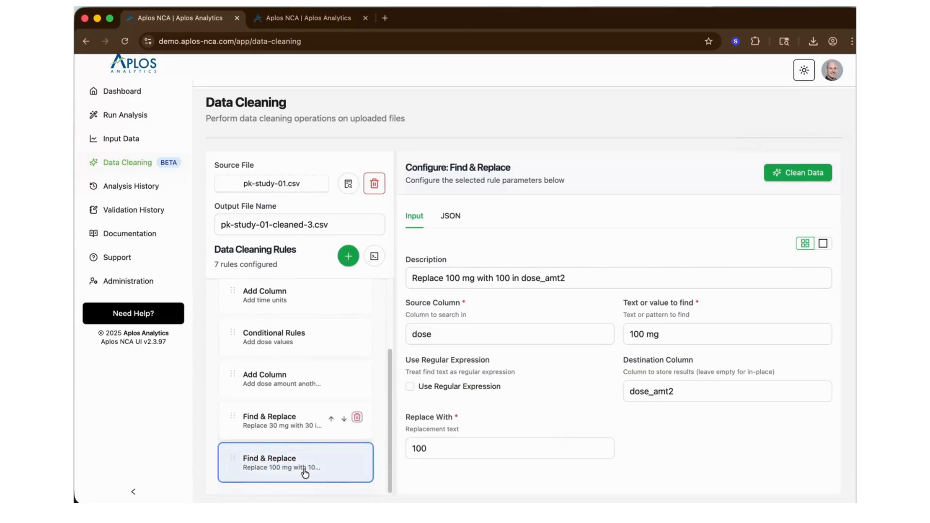
left_click(348, 256)
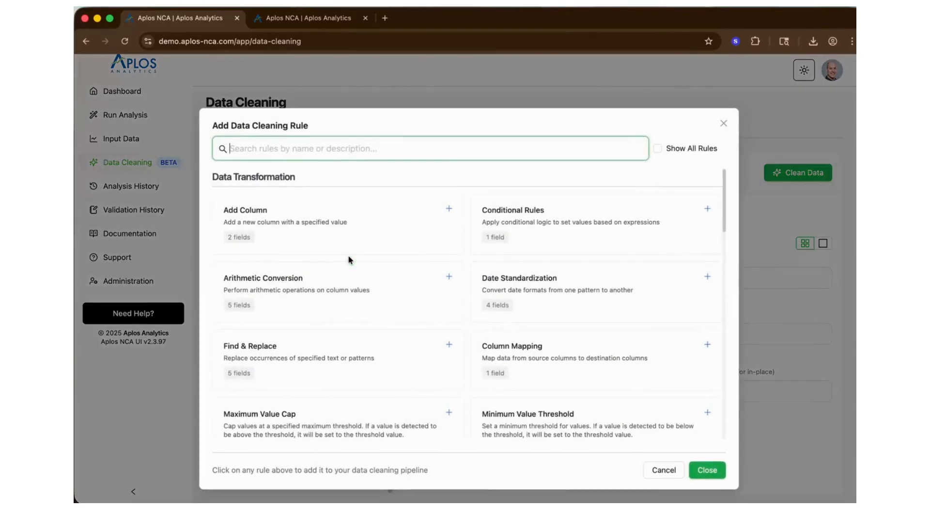
left_click(303, 293)
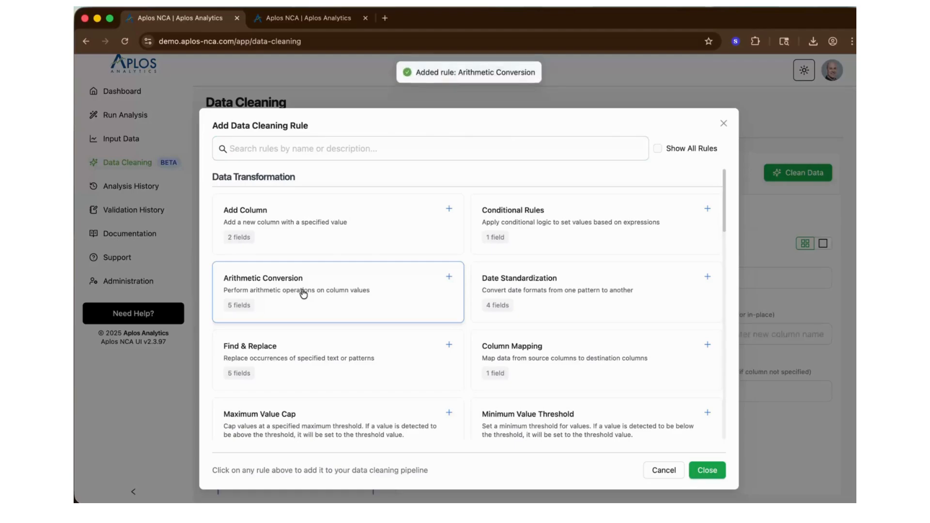
left_click(706, 470)
scroll(484, 417, "down", 2)
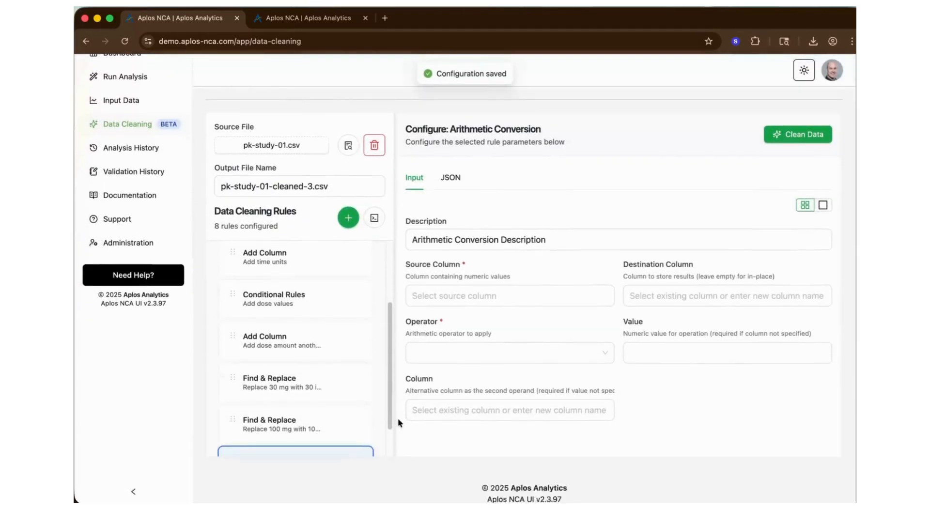
Set the Arithmetic Conversion rule's source column to dose_amt and its destination column to compare_doses.
left_click(453, 281)
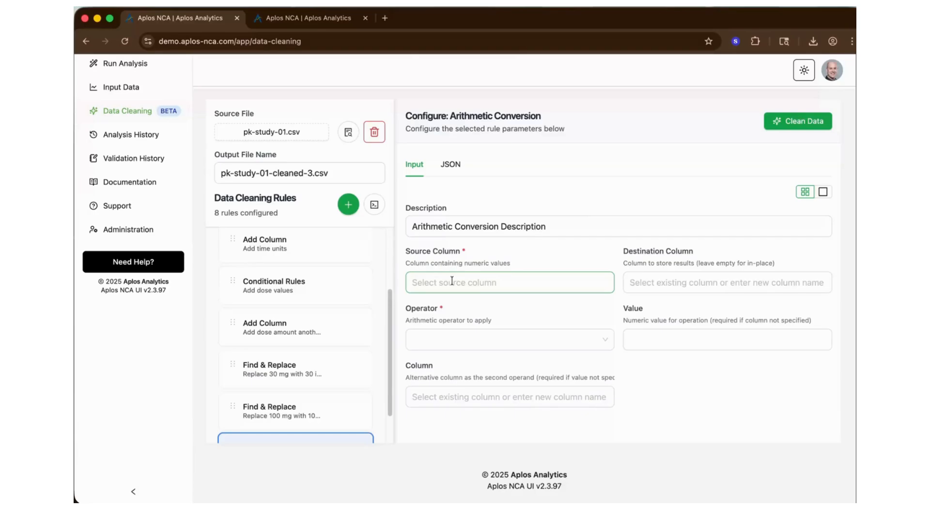
left_click(451, 281)
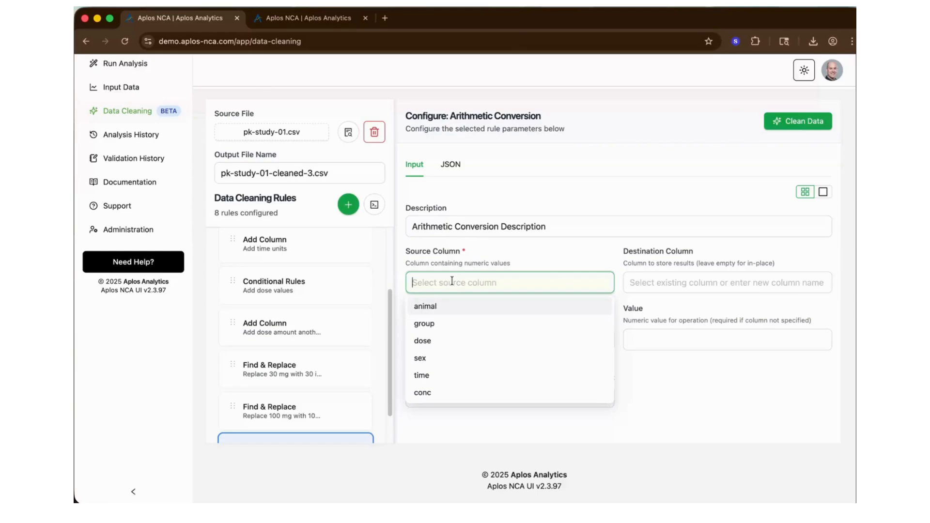
type("dose_amt")
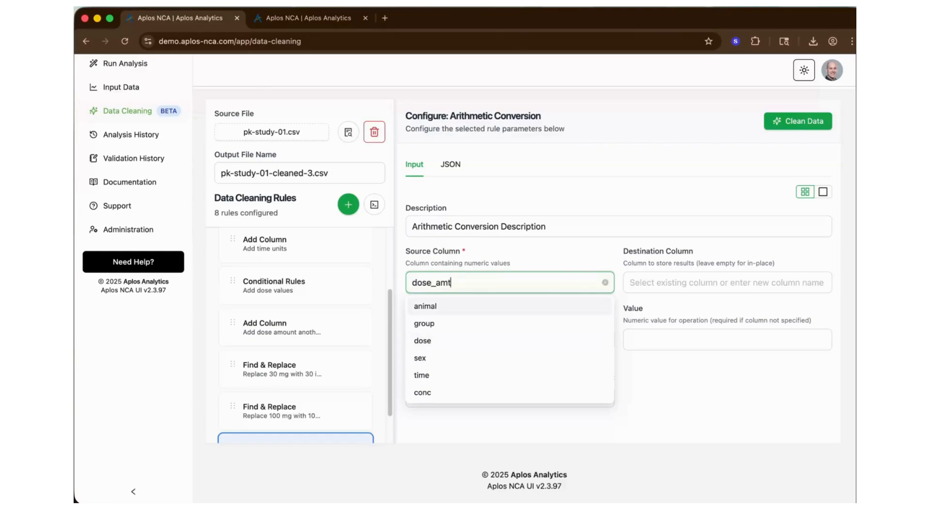
key("Tab")
type("compare")
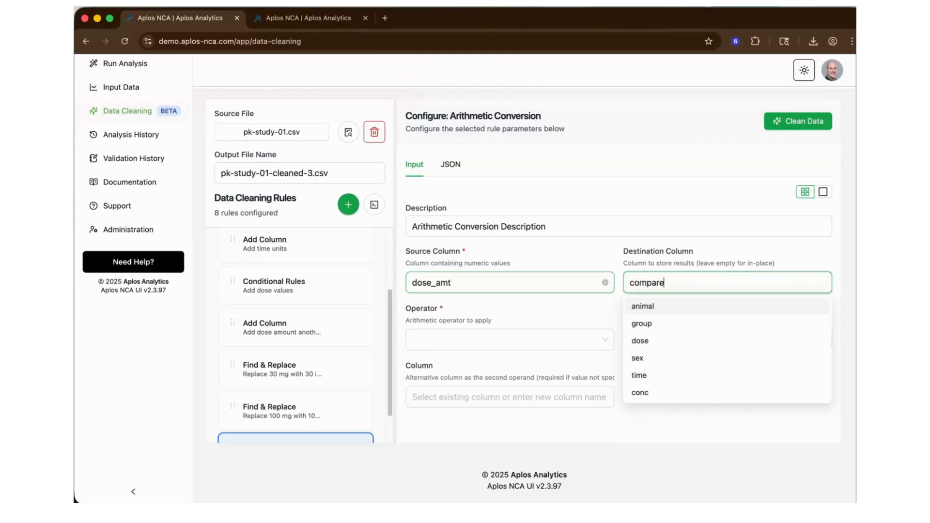
type("_doses")
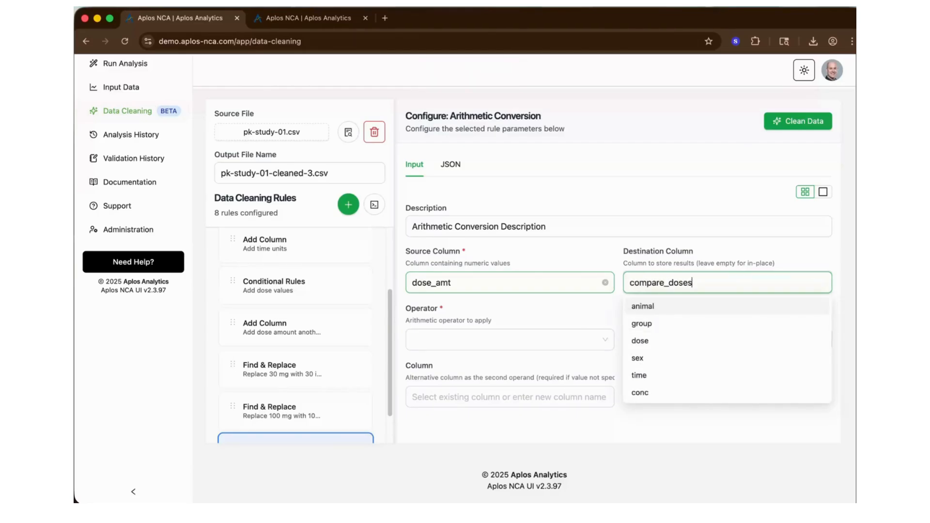
Set the Arithmetic Conversion rule's operator to Divide (/) and its second operand column to dose_amt2.
left_click(441, 339)
left_click(441, 415)
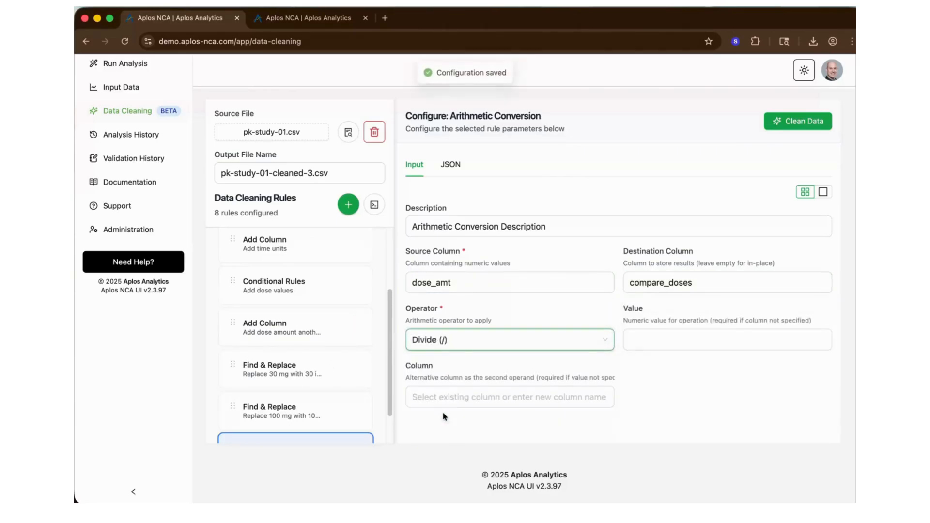
left_click(496, 395)
type("dose_amt2")
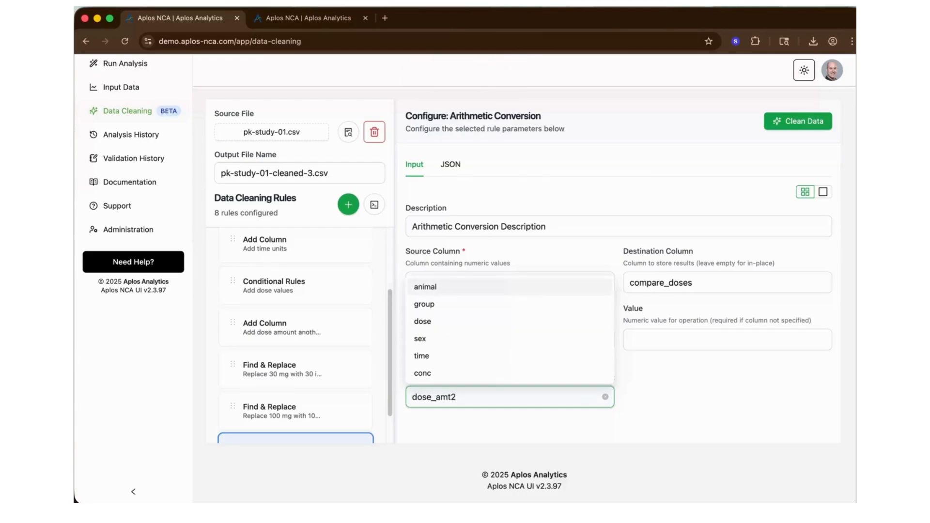
left_click(702, 392)
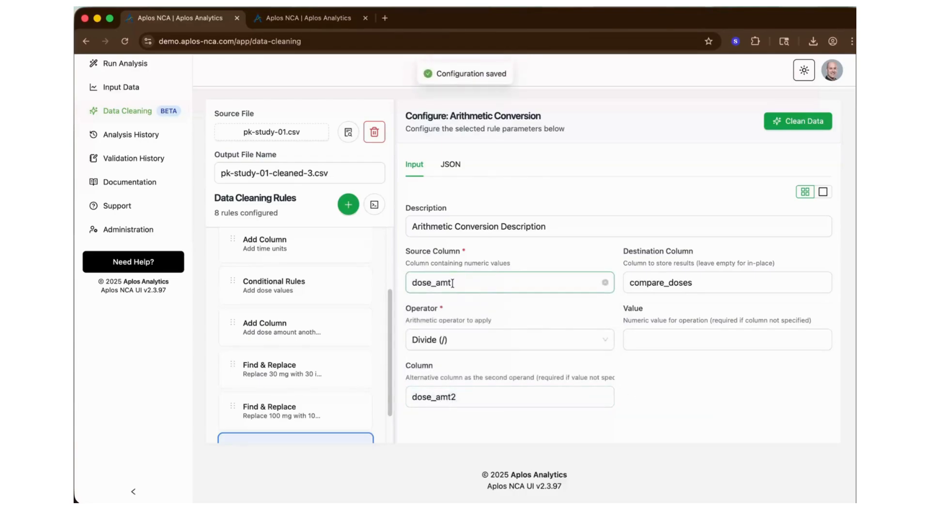
left_click(450, 344)
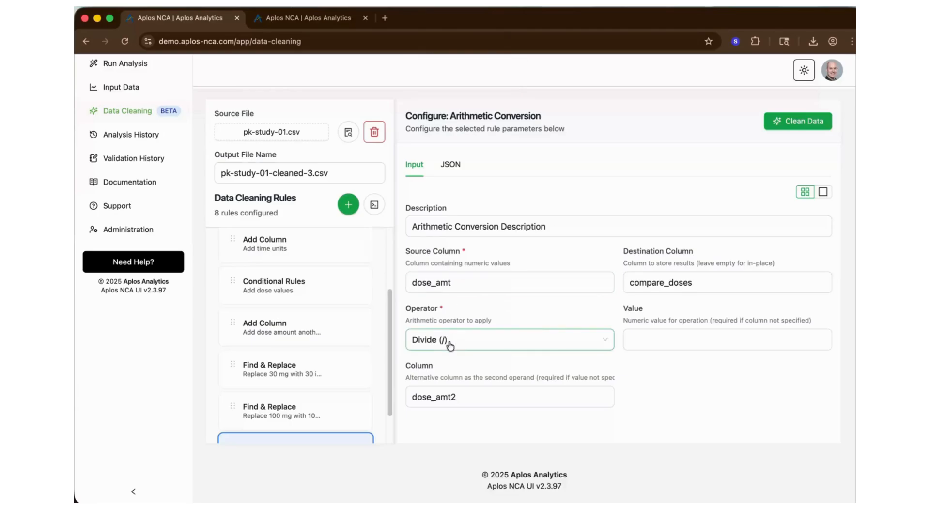
left_click(458, 398)
left_click(661, 285)
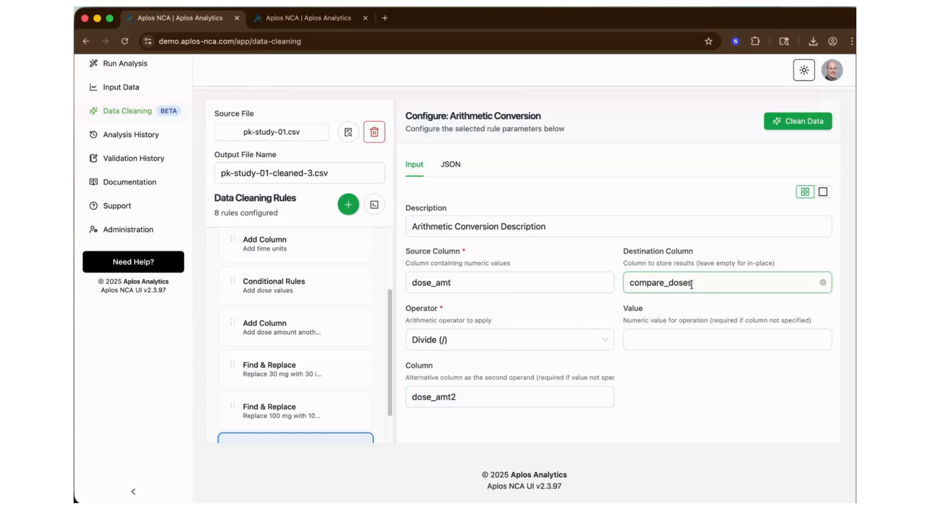
left_click(711, 402)
Submit pk-study-01.csv for cleaning with the configured rules.
scroll(372, 390, "down", 2)
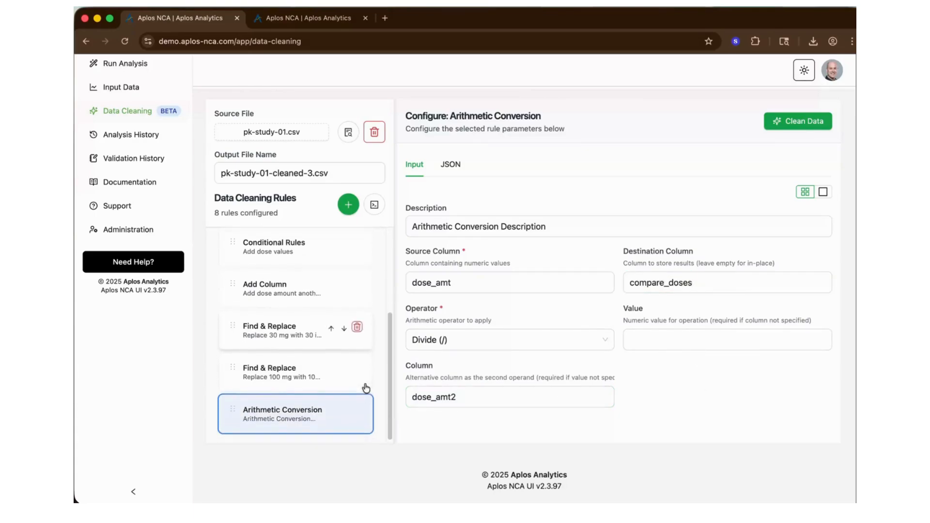
left_click(795, 125)
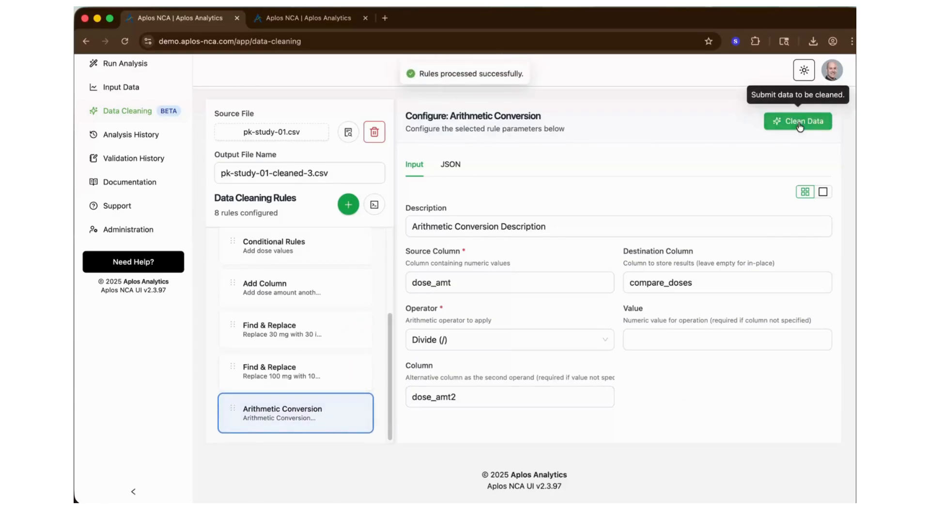
Open the newest pk-study-01-cleaned-3.csv from the input data in the Data Viewer and bring the compare_doses column into view.
left_click(319, 22)
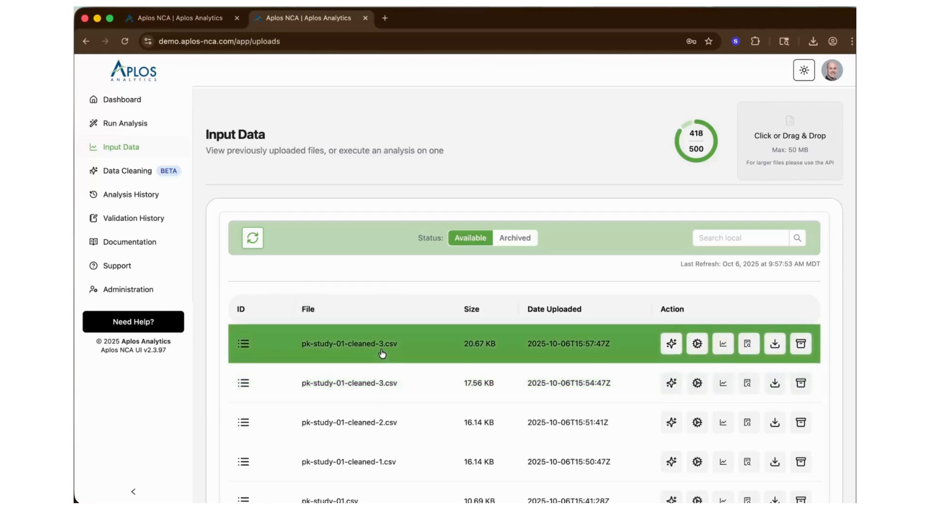
mouse_move(247, 347)
left_click(748, 343)
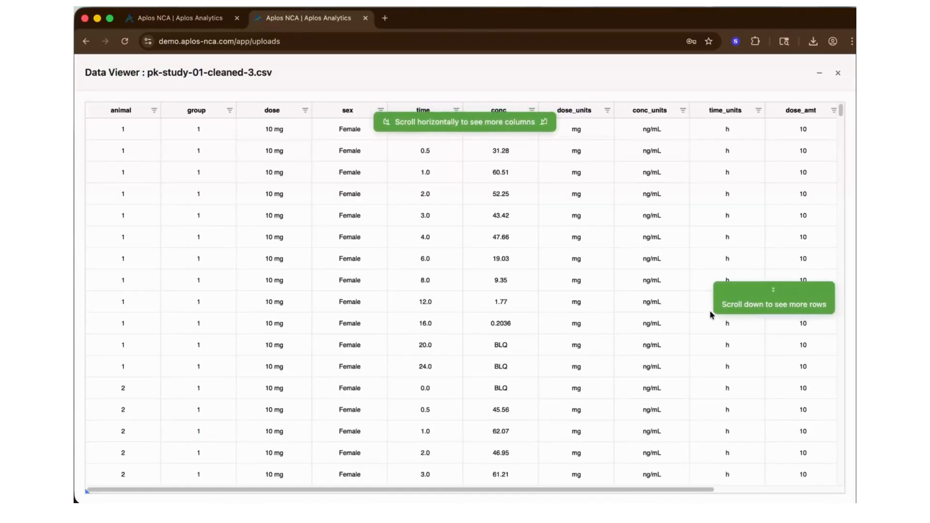
left_click(652, 277)
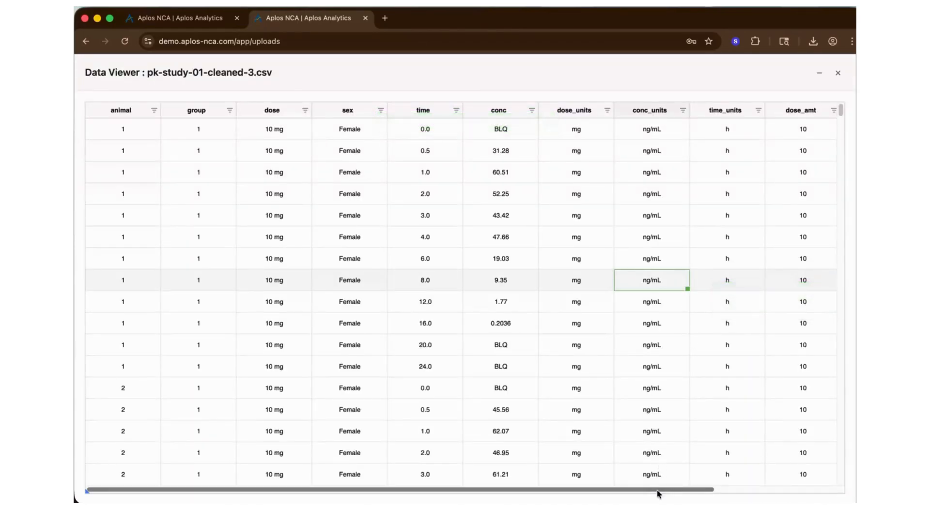
left_click_drag(659, 492, 809, 490)
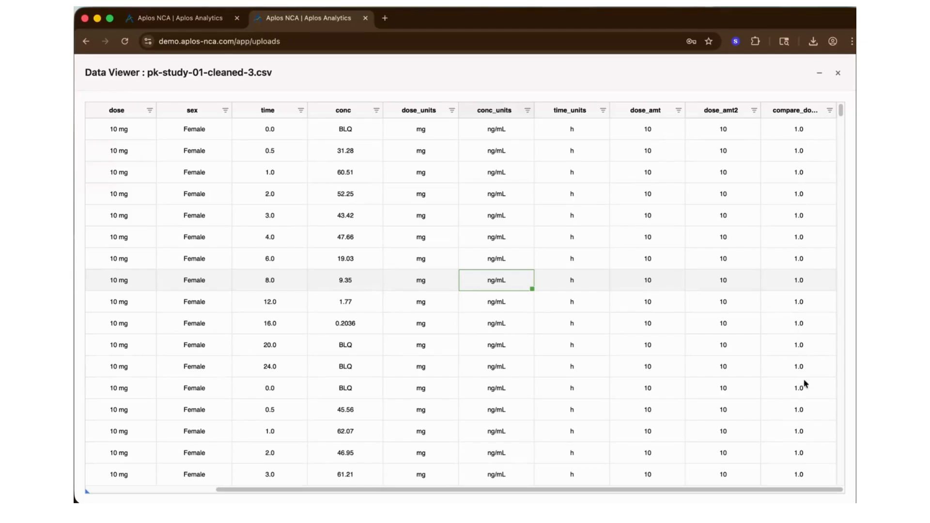
Compare dose_amt, dose_amt2 and compare_doses through all the rows of the cleaned file, and close the viewer.
scroll(797, 406, "down", 10)
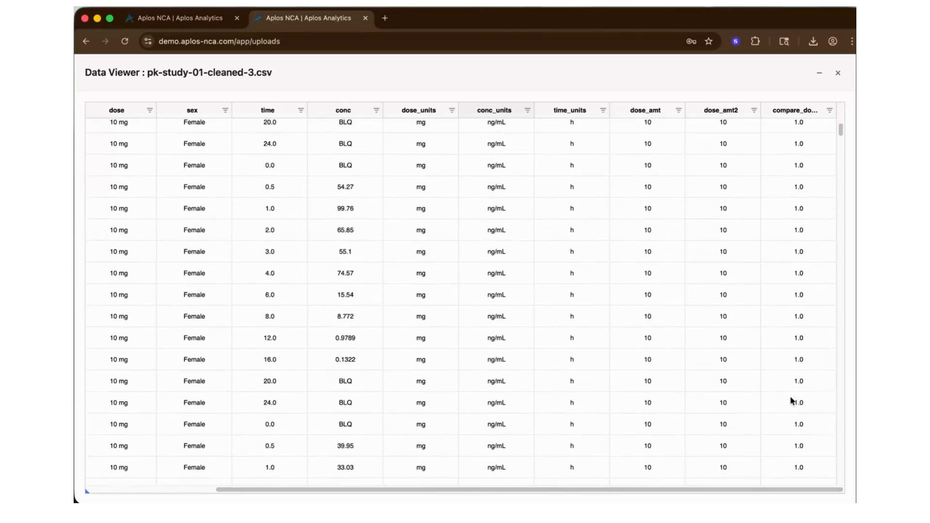
scroll(792, 400, "down", 15)
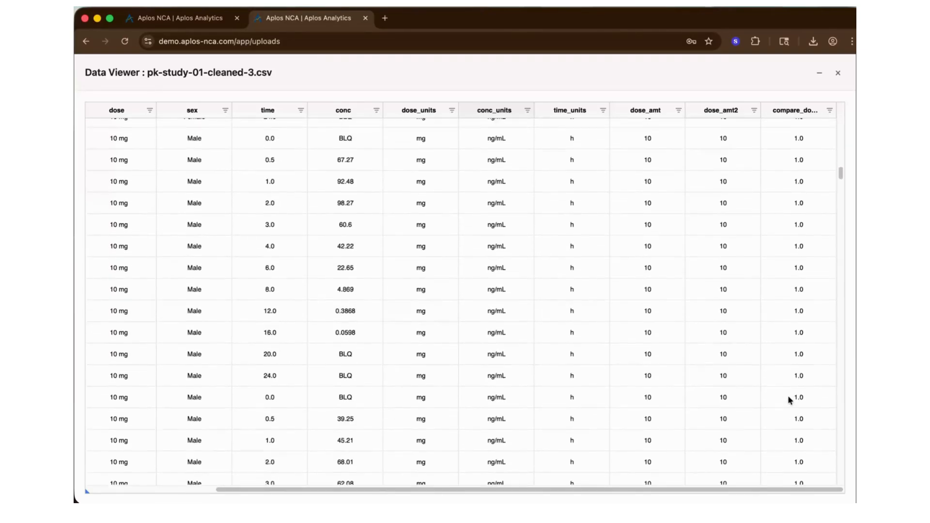
scroll(788, 399, "down", 20)
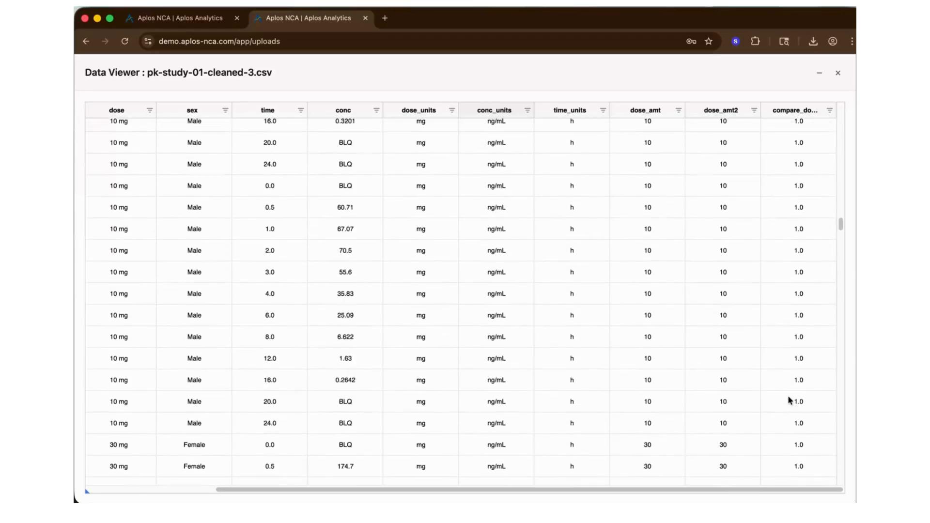
scroll(788, 399, "down", 3)
scroll(805, 320, "down", 15)
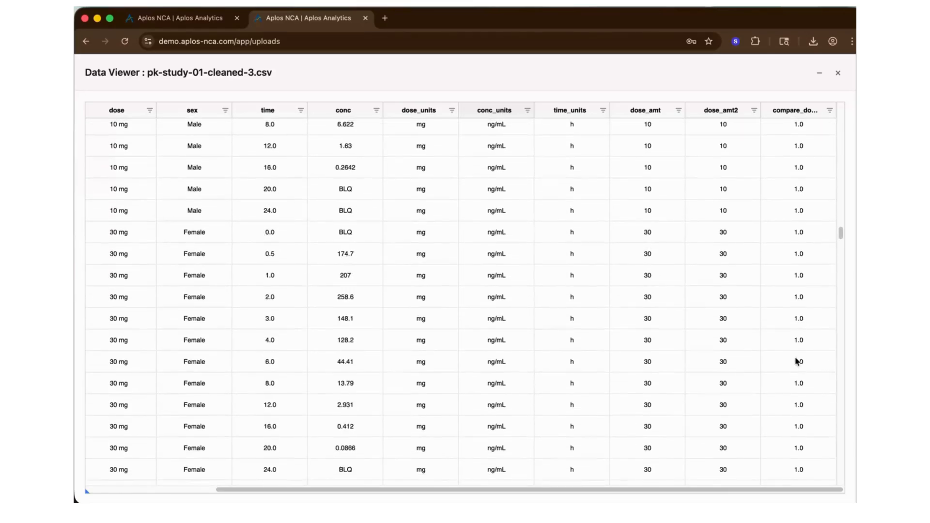
scroll(796, 361, "down", 15)
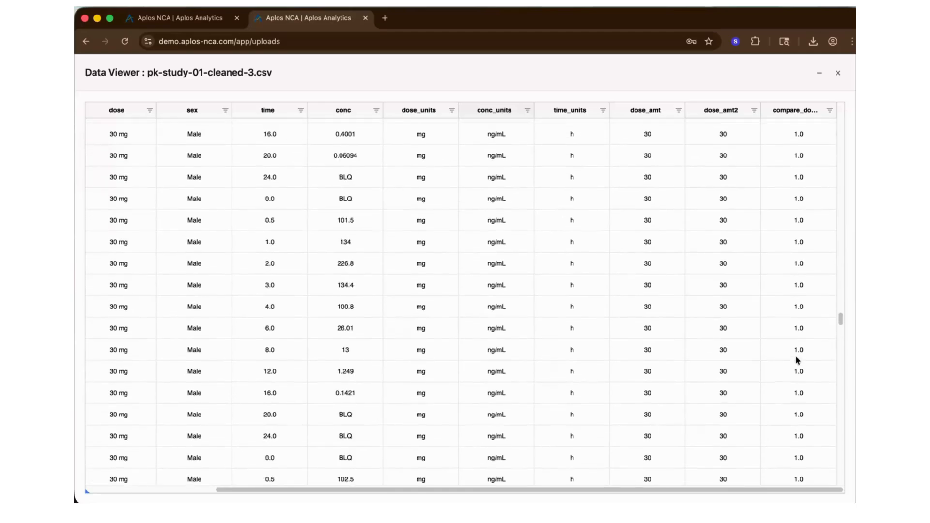
scroll(805, 377, "down", 15)
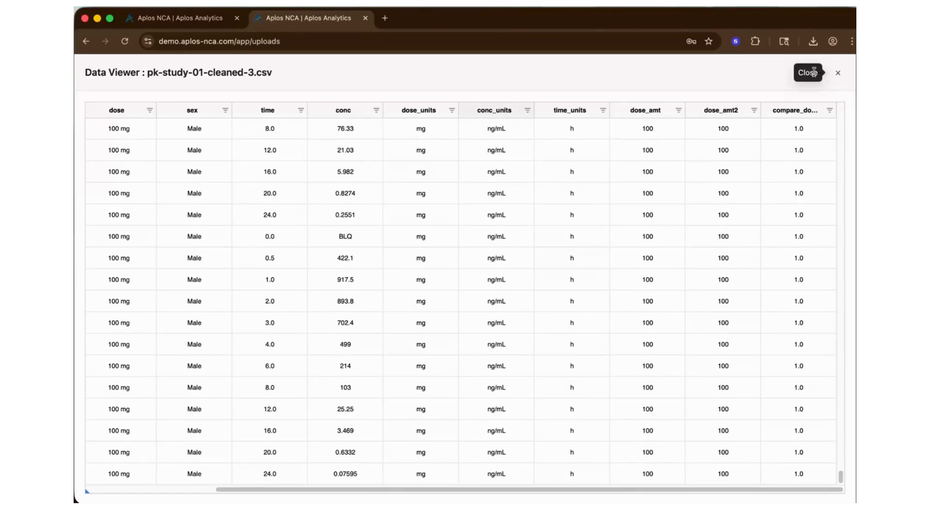
left_click(815, 74)
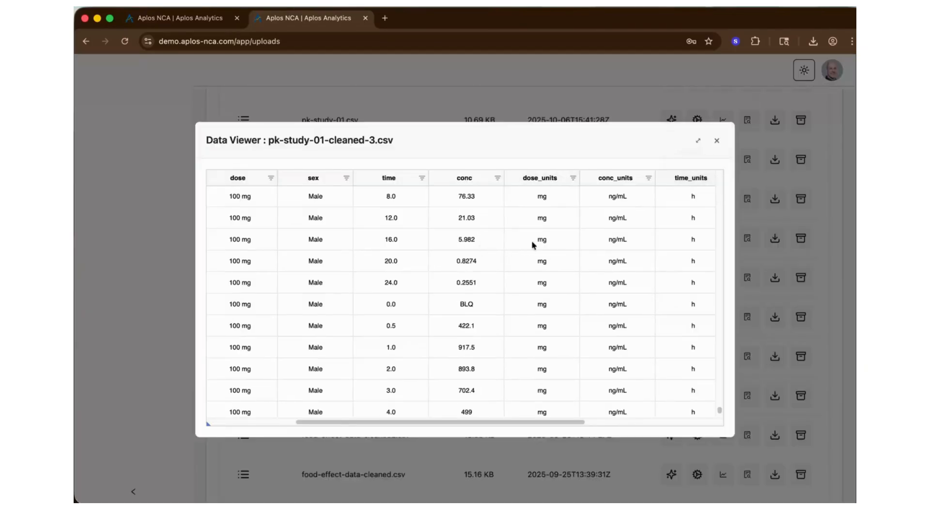
left_click(717, 140)
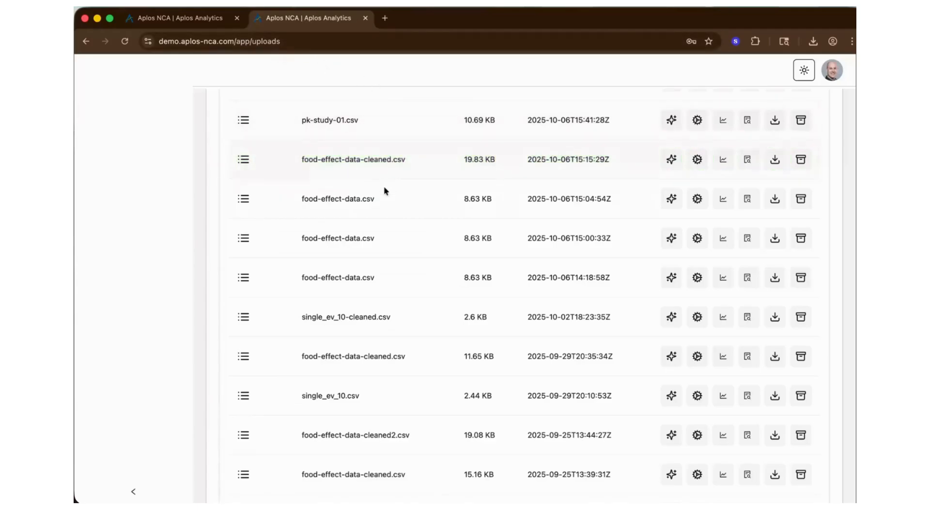
Remove the Arithmetic Conversion rule, both Find & Replace rules and the second dose amount Add Column rule from the data cleaning rules.
left_click(221, 17)
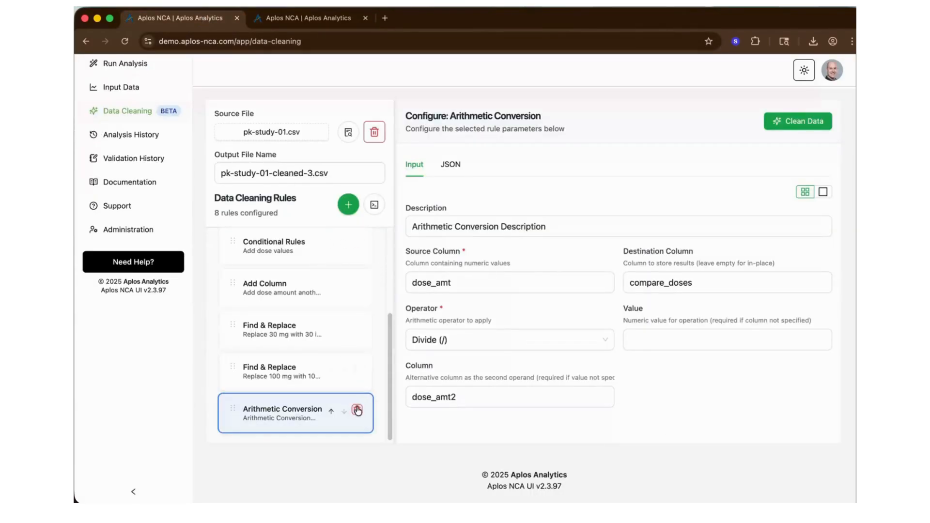
left_click(357, 411)
left_click(358, 369)
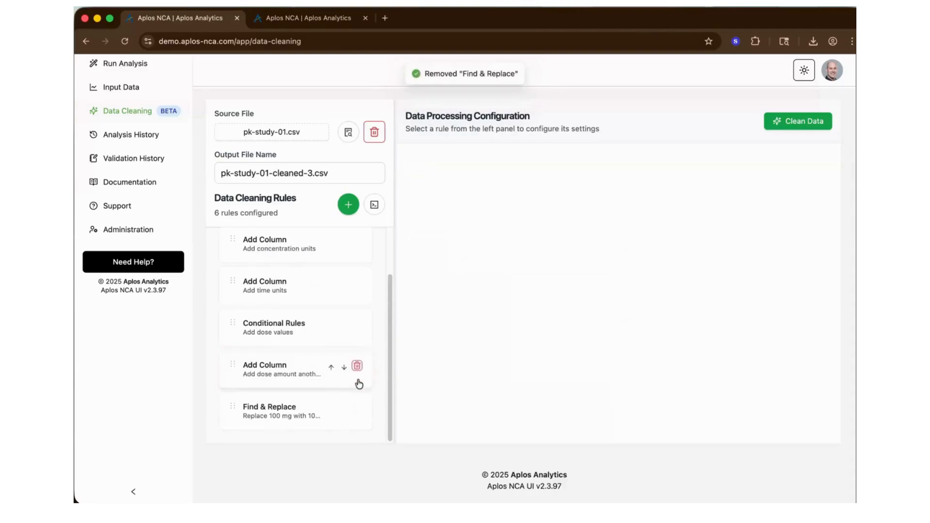
left_click(357, 409)
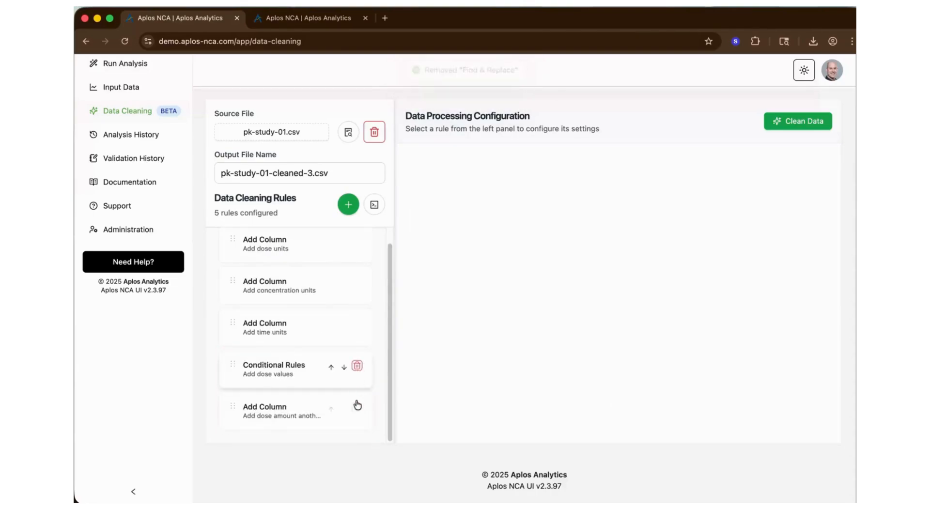
left_click(357, 410)
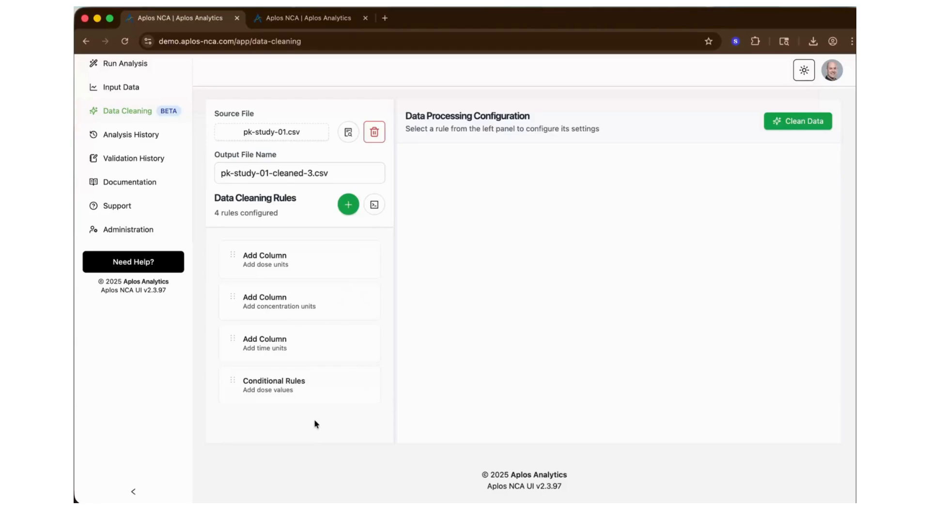
Add one Add Column rule and two Find & Replace rules to the end of the data cleaning rules.
left_click(347, 205)
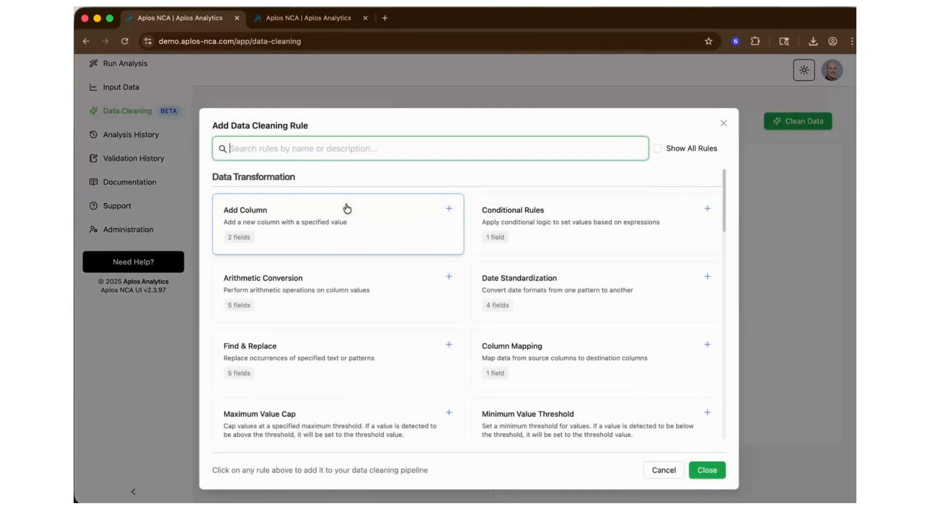
left_click(316, 225)
left_click(303, 366)
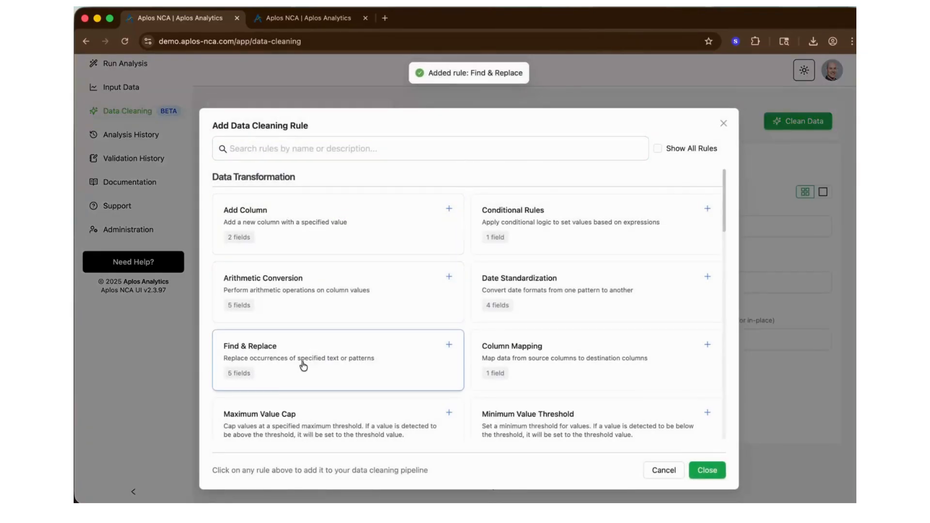
left_click(303, 365)
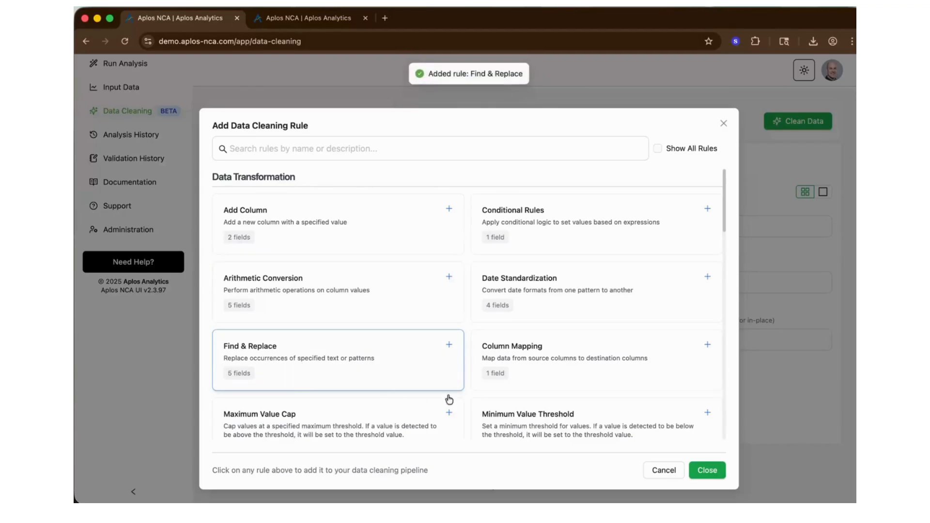
left_click(706, 472)
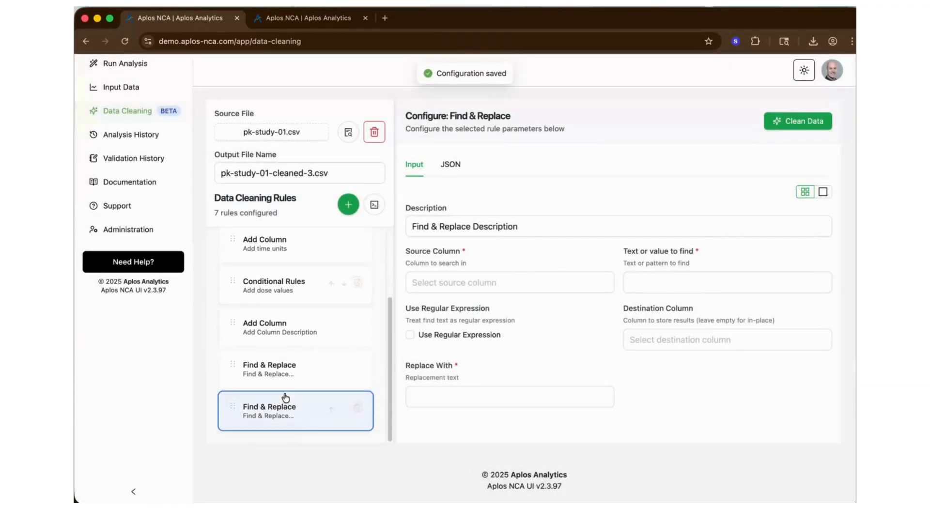
Set the new Add Column rule's description to "Add treatment description".
left_click(283, 329)
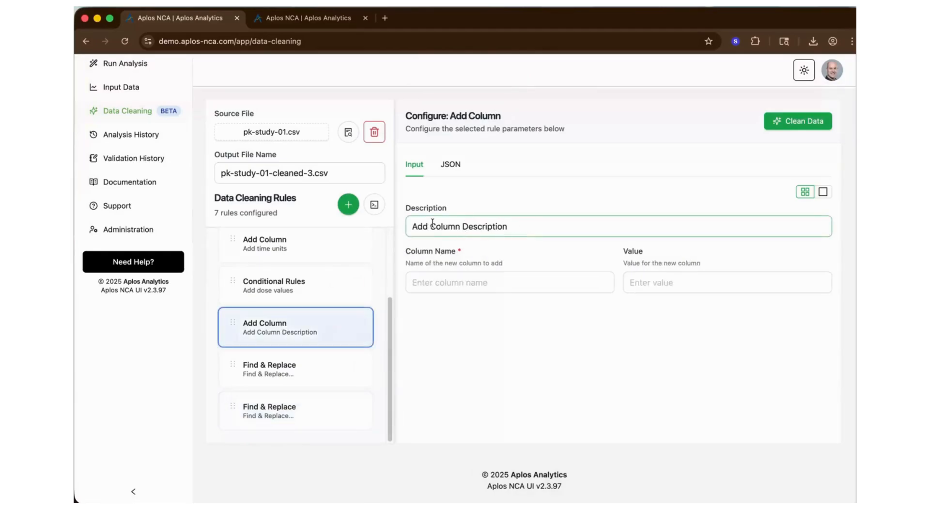
left_click_drag(431, 226, 558, 214)
type("tr")
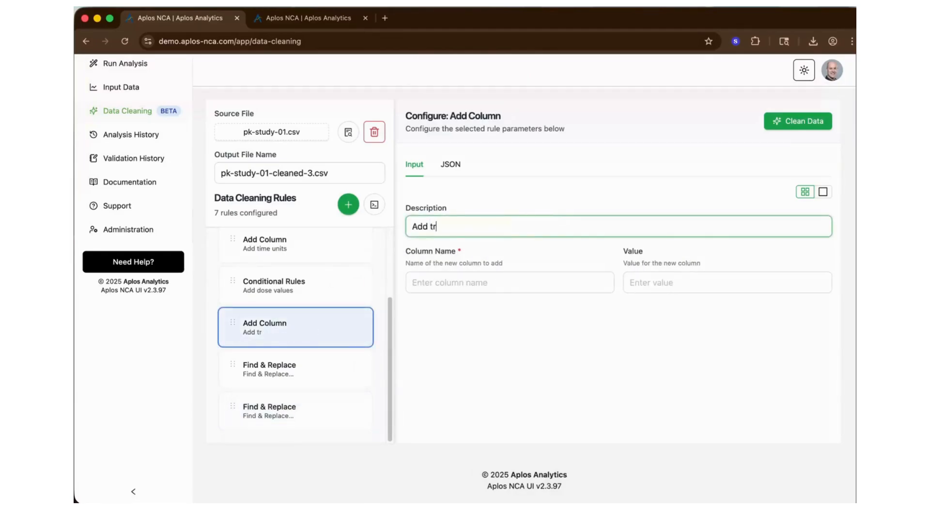
type("eatment descrip")
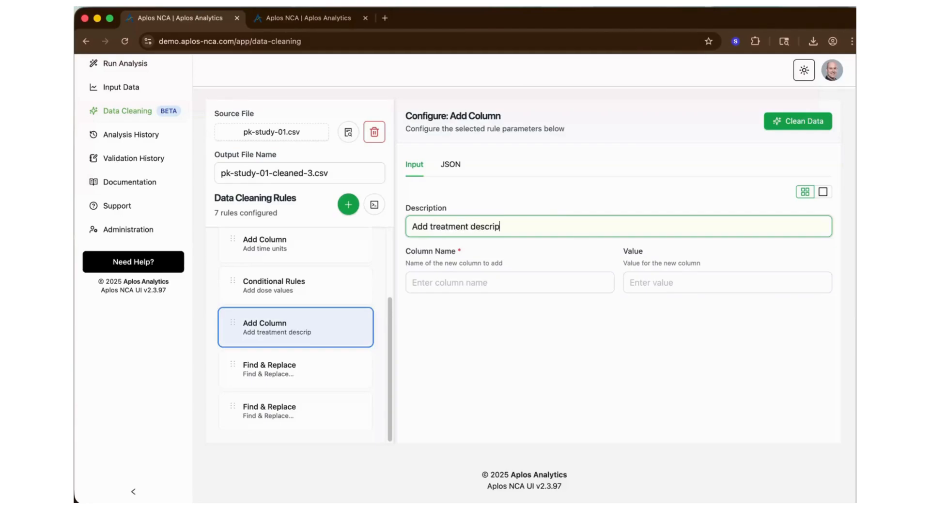
type("tion")
Set the Add Column rule's column name to treatment and its value to "10 mg PO Drug-123".
key("Tab")
type("trea")
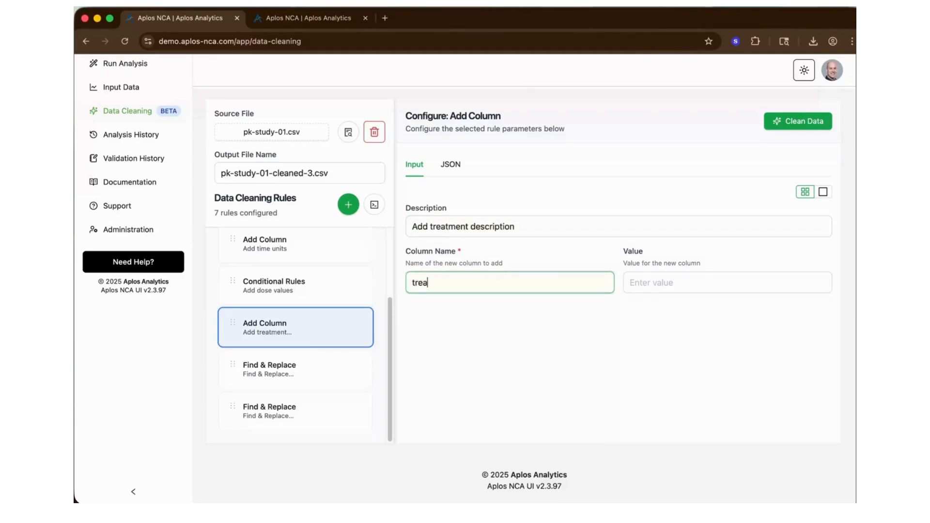
type("tment")
key("Tab")
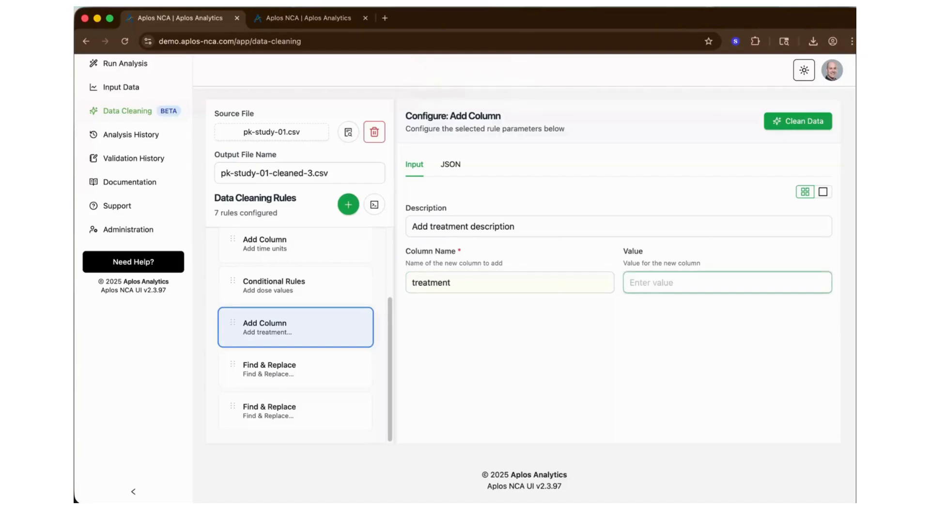
type("10 mg PO Drug-123")
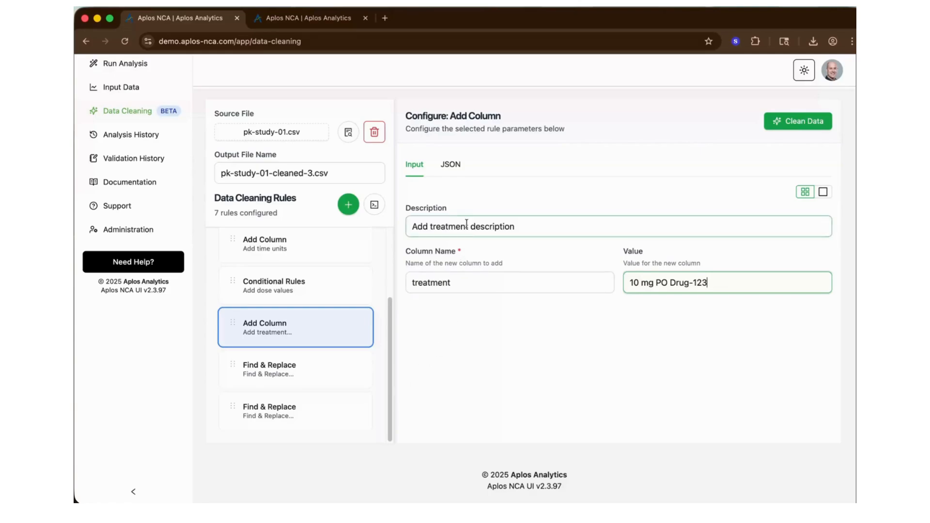
left_click_drag(707, 284, 626, 286)
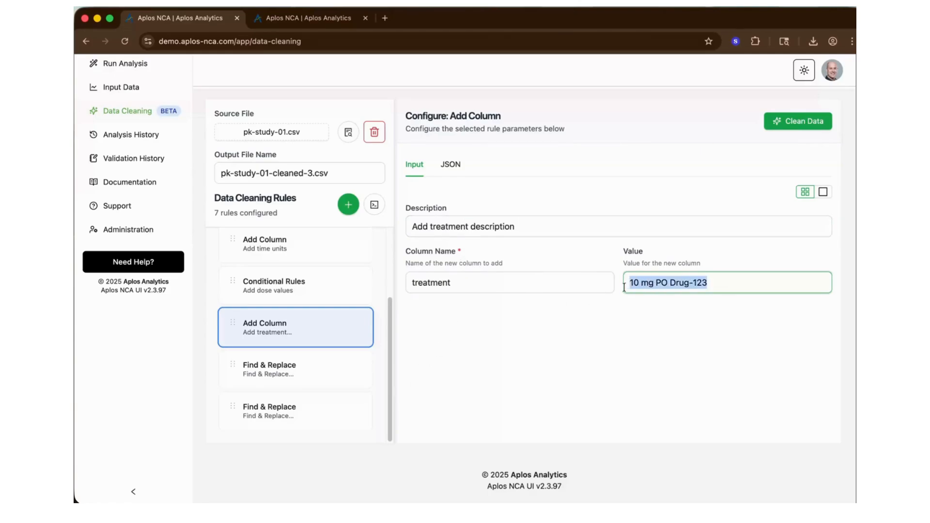
left_click(639, 318)
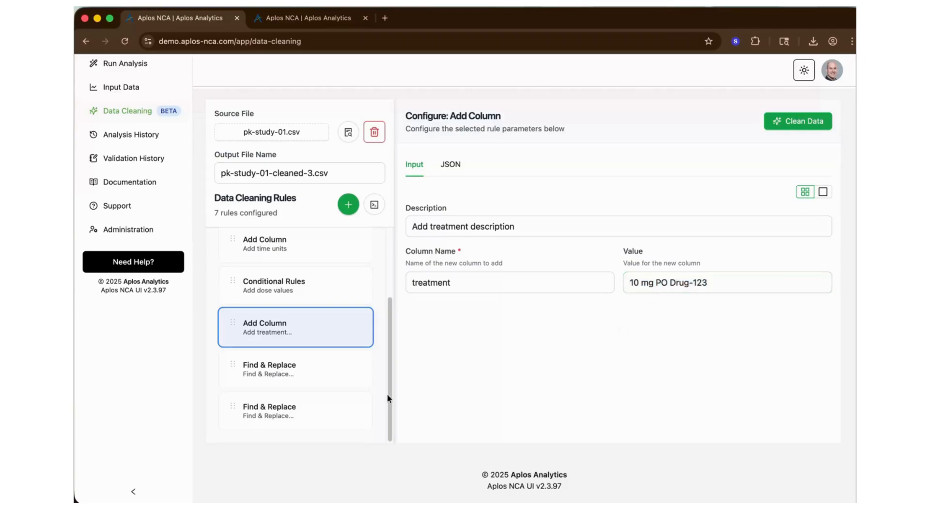
Open the first new Find & Replace rule and select its default description text for replacement.
left_click(492, 222)
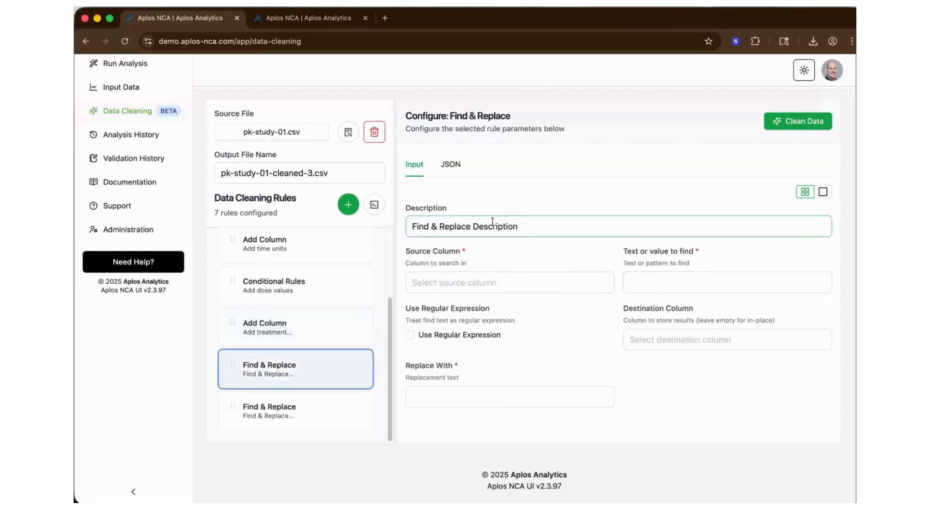
left_click_drag(531, 225, 406, 227)
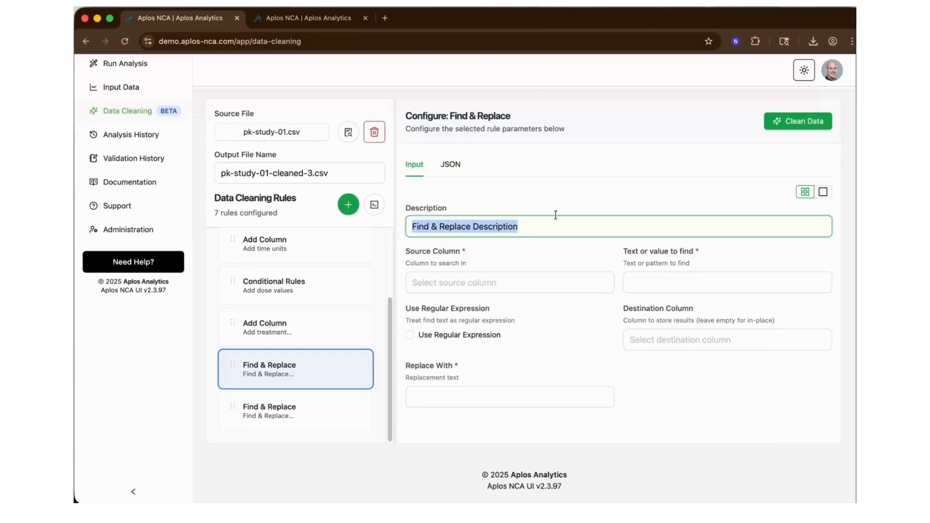
type("Replace 3")
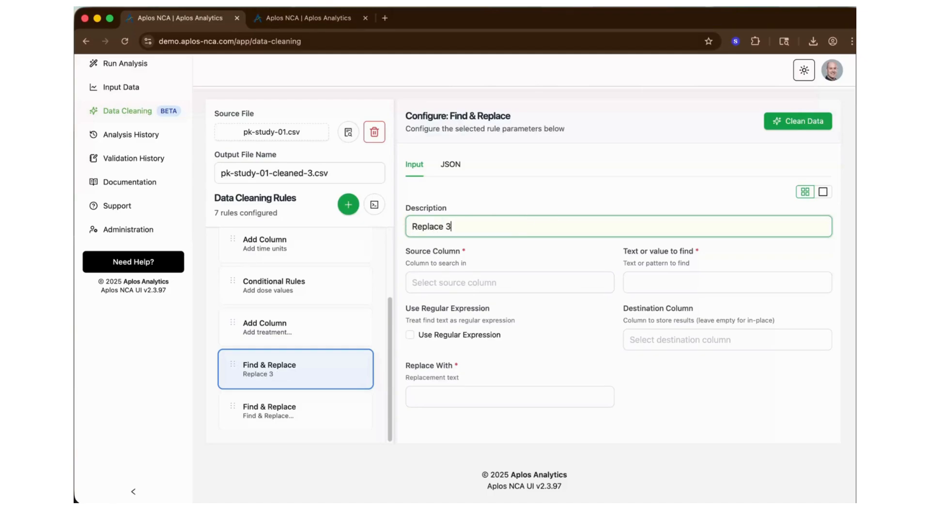
type("0 mg with")
key("BackSpace")
key("BackSpace")
key("BackSpace")
key("BackSpace")
key("BackSpace")
key("BackSpace")
key("BackSpace")
key("BackSpace")
key("BackSpace")
key("BackSpace")
key("BackSpace")
key("BackSpace")
key("BackSpace")
key("BackSpace")
key("BackSpace")
key("BackSpace")
key("BackSpace")
Describe the first Find & Replace rule as "Update treatment column for 30 mg" and have it search the dose column for "30 mg".
type("Update treatme")
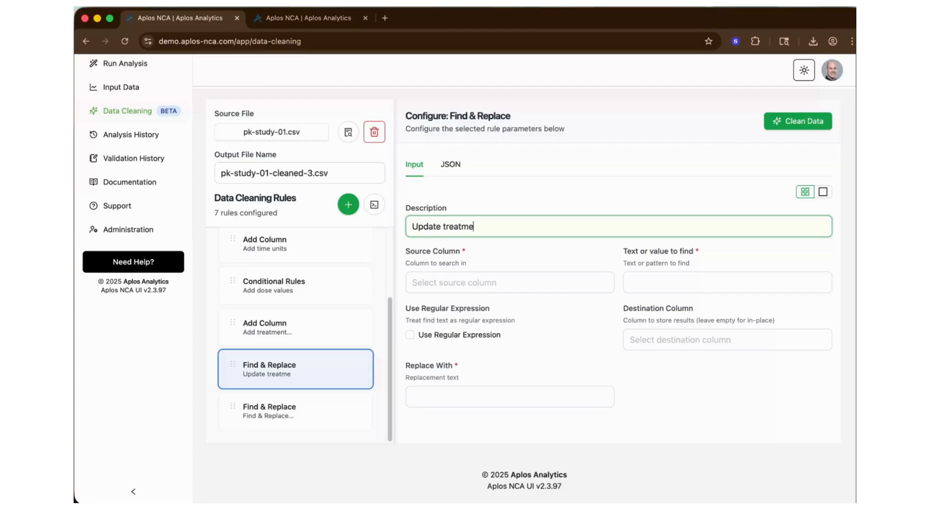
type("nt column for 30 mg")
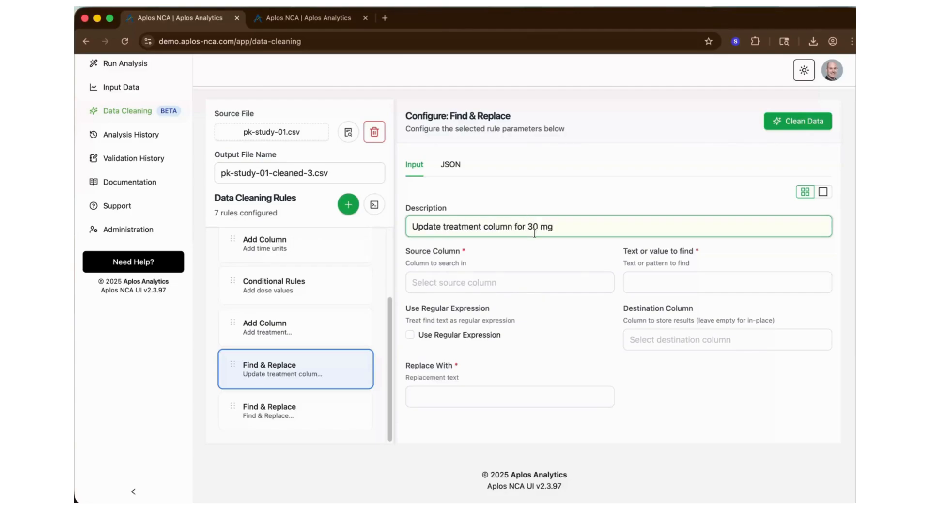
left_click(465, 285)
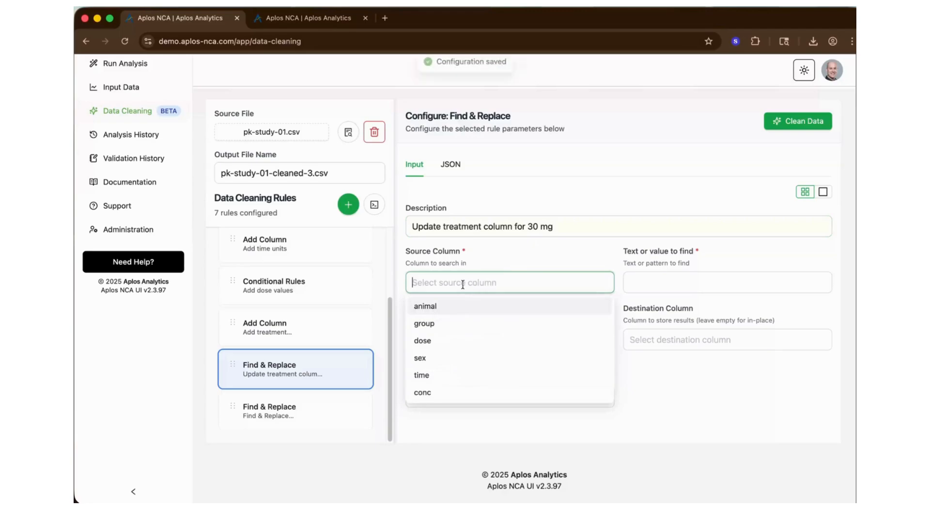
left_click(433, 344)
left_click(638, 283)
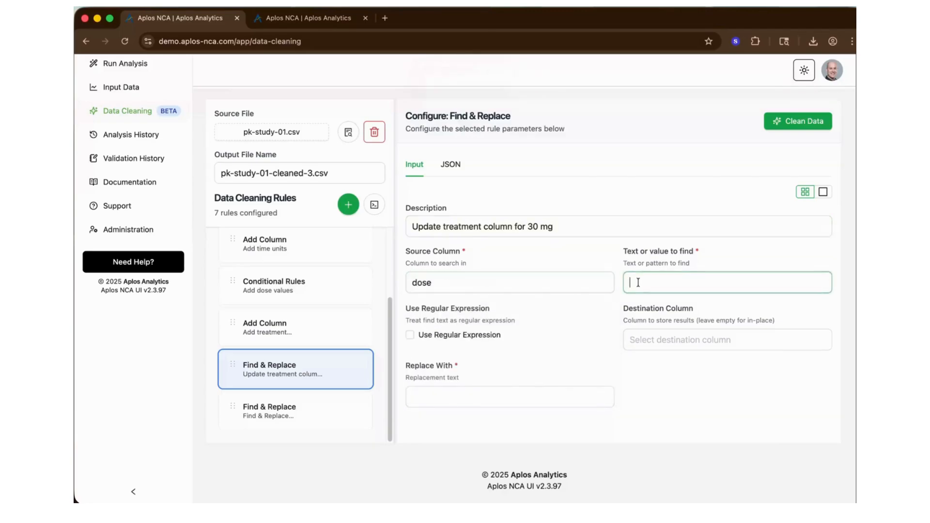
type("30 mg")
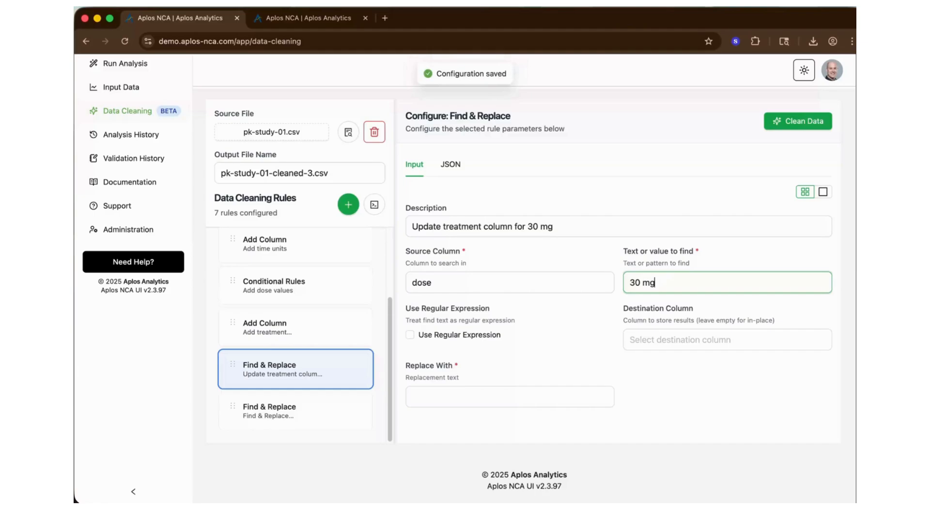
Set the rule's destination column to treatment and its replacement text to "30 mg PO Drug-123".
left_click(636, 334)
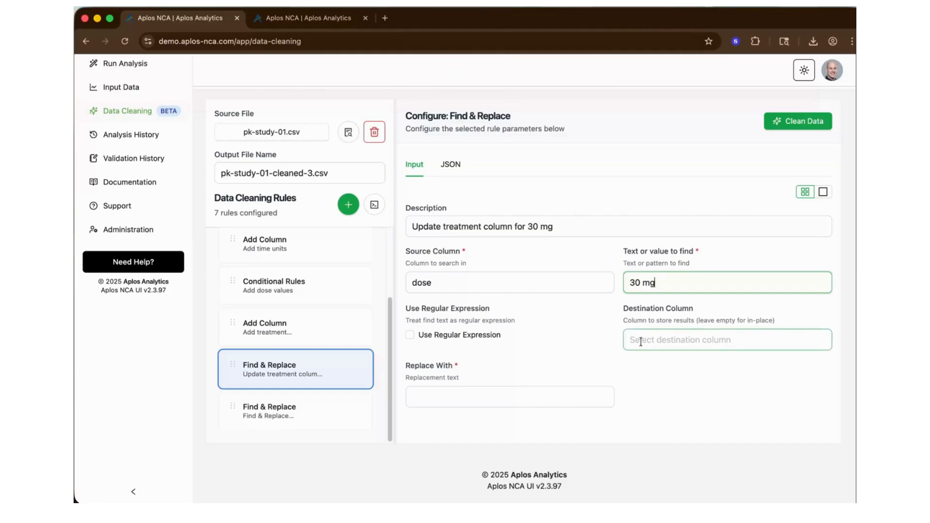
left_click(640, 341)
type("treat")
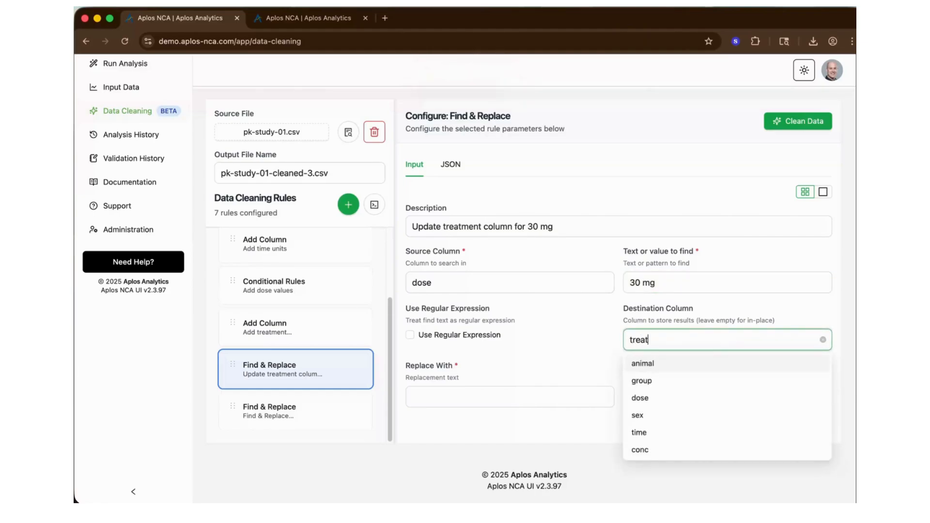
type("ment")
left_click(463, 397)
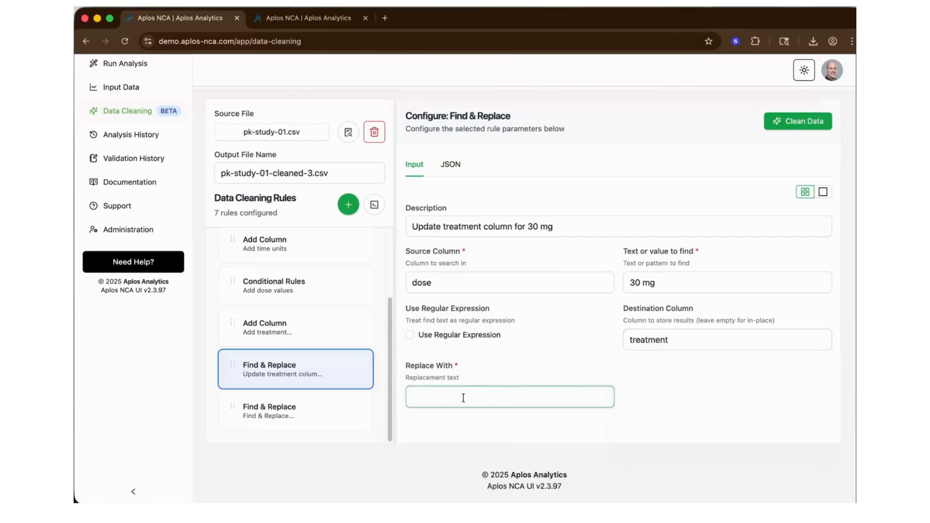
type("10 mg PO Drug-123")
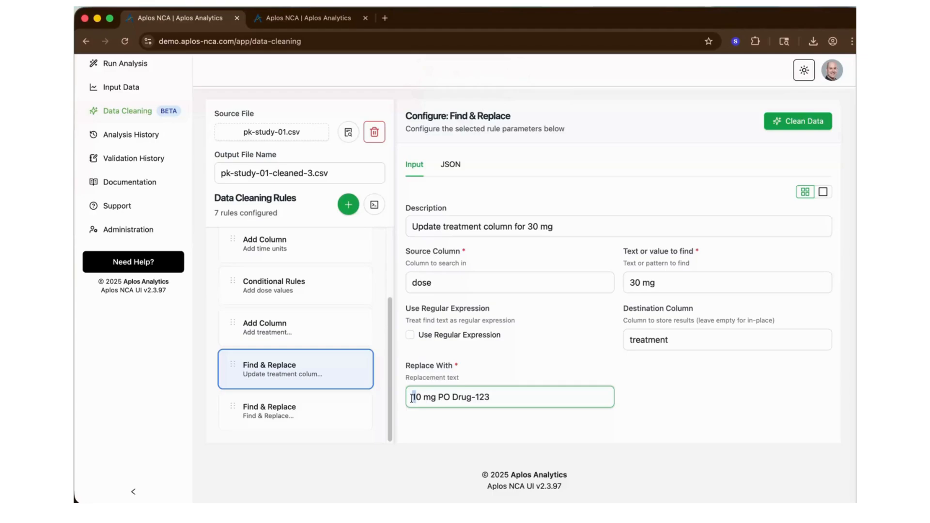
type("3")
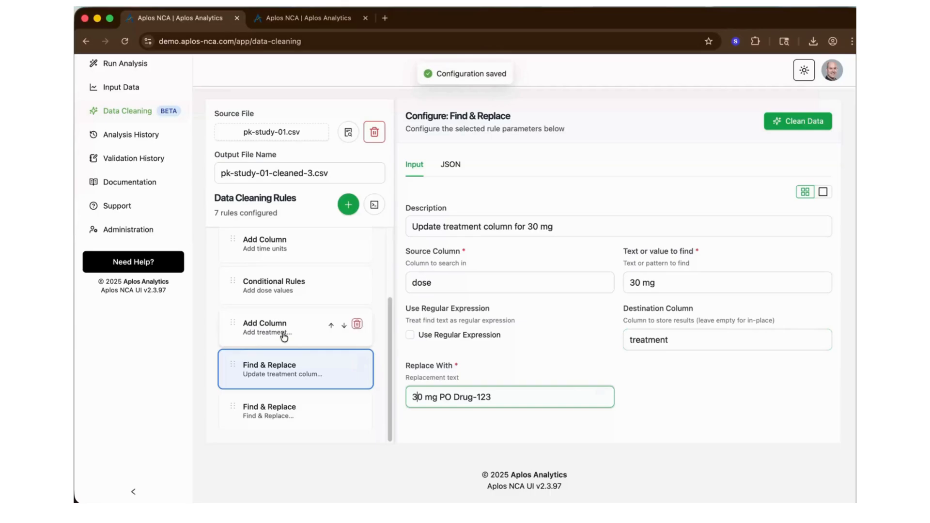
Copy the full JSON configuration of the 30 mg Find & Replace rule.
left_click(311, 325)
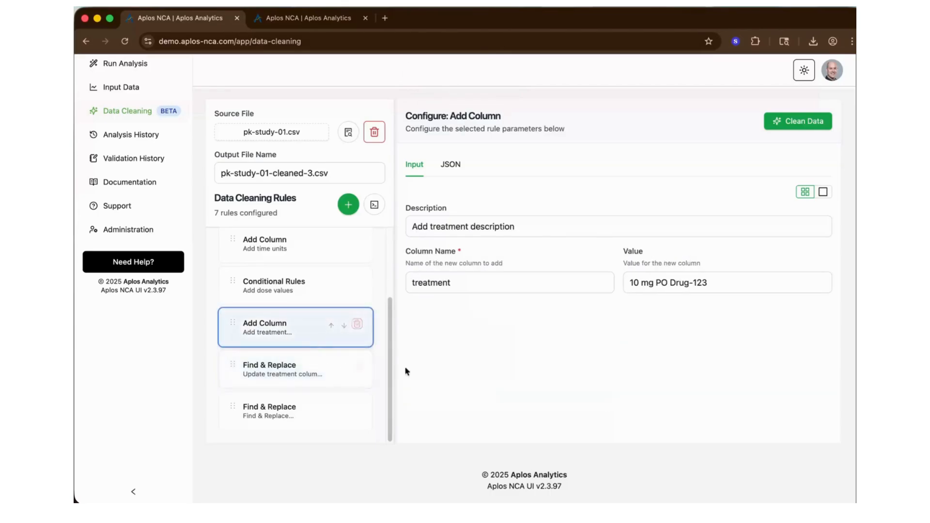
left_click(271, 370)
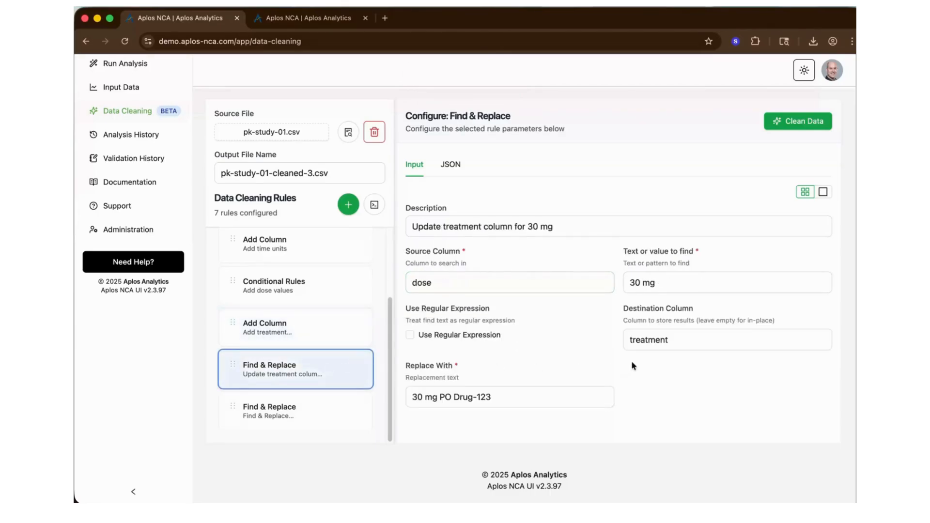
left_click(450, 165)
left_click_drag(440, 298, 427, 220)
key("super+c")
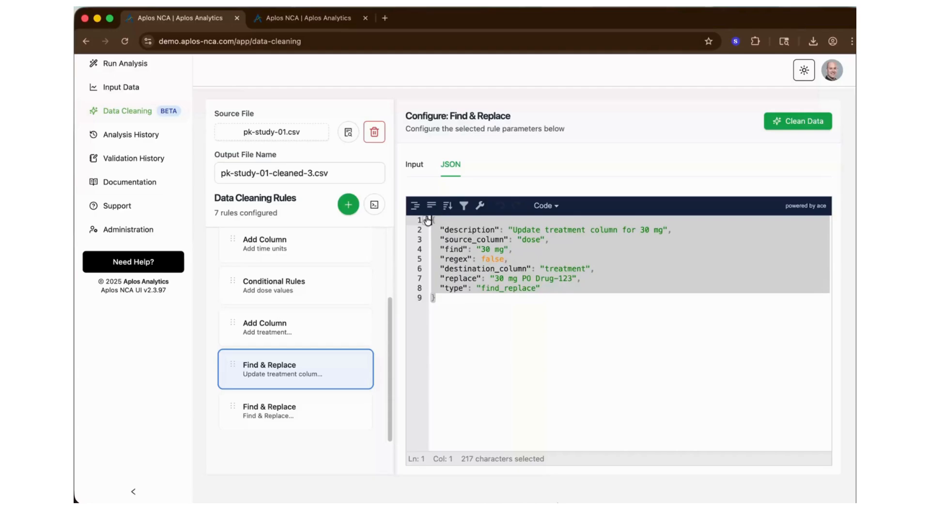
Replace the last Find & Replace rule's JSON configuration with the copied one.
left_click(414, 165)
left_click(290, 413)
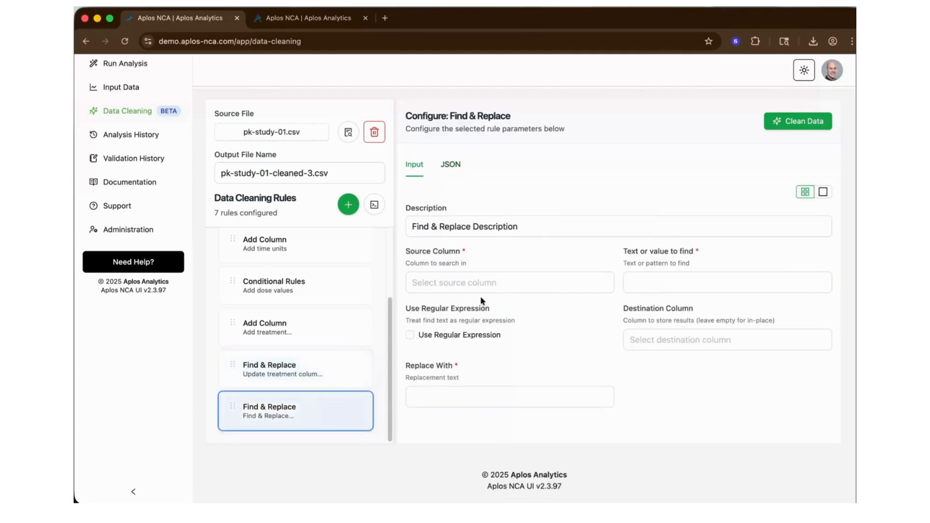
left_click(451, 164)
left_click_drag(435, 299, 430, 221)
key("super+v")
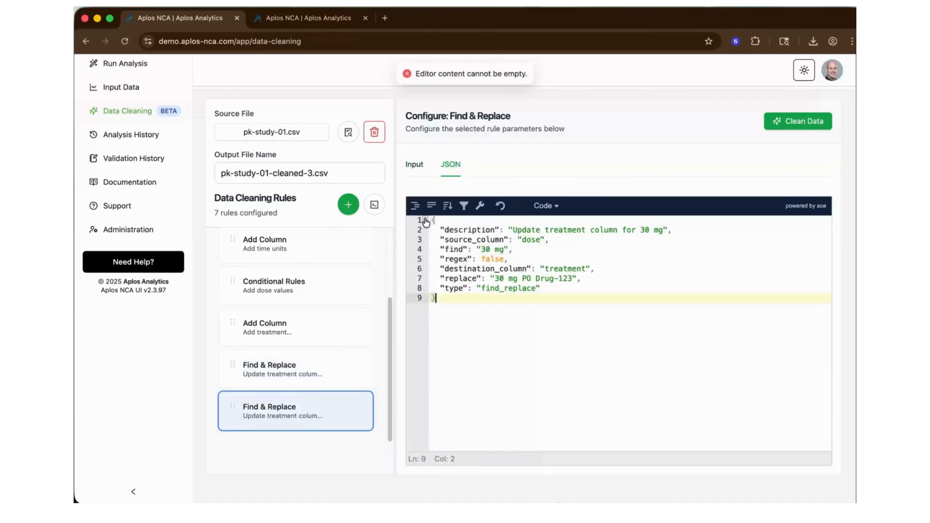
Change the pasted rule to 100 mg in its find text, its replacement text "100 mg PO Drug-123" and its description.
left_click(409, 165)
left_click(631, 283)
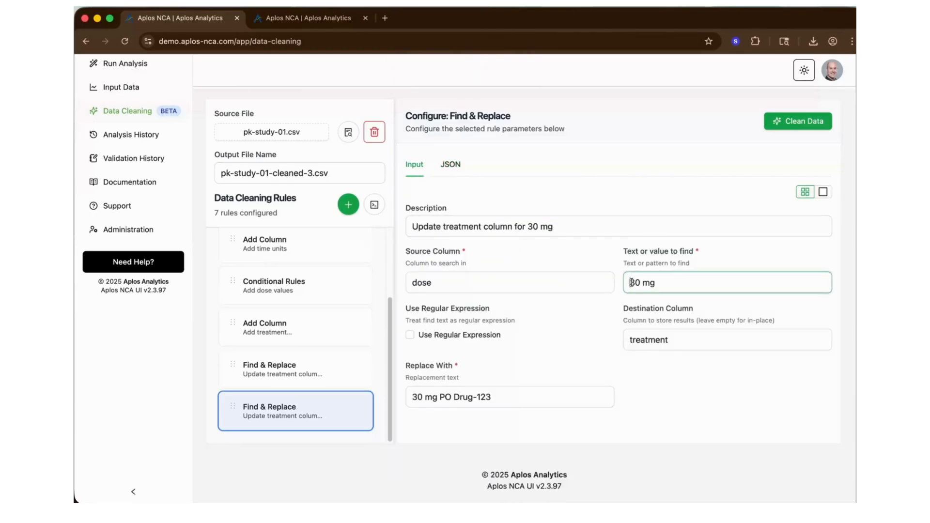
type("10")
left_click_drag(418, 397, 412, 398)
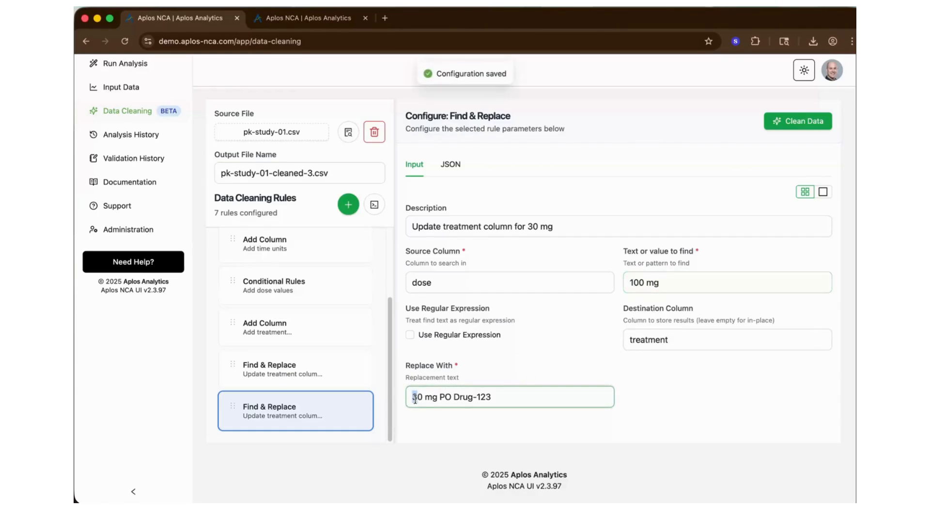
type("10")
left_click_drag(527, 226, 532, 226)
type("10")
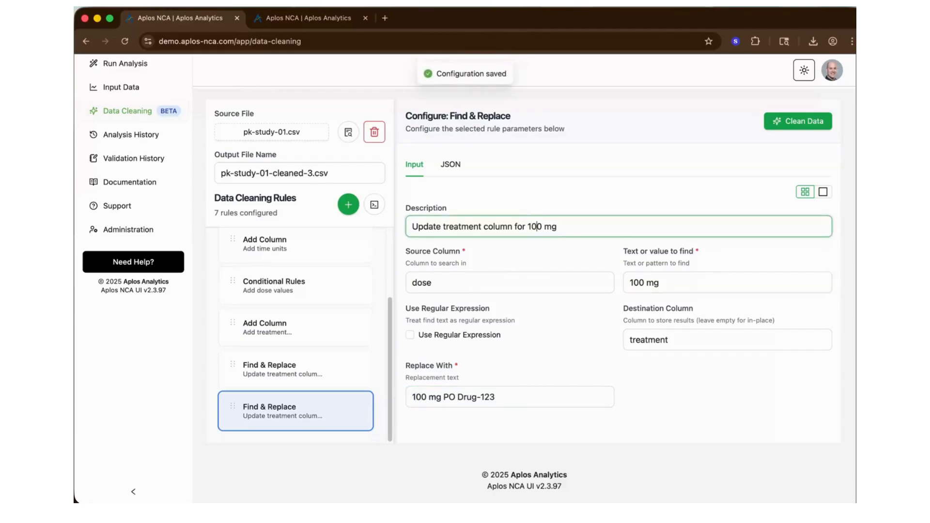
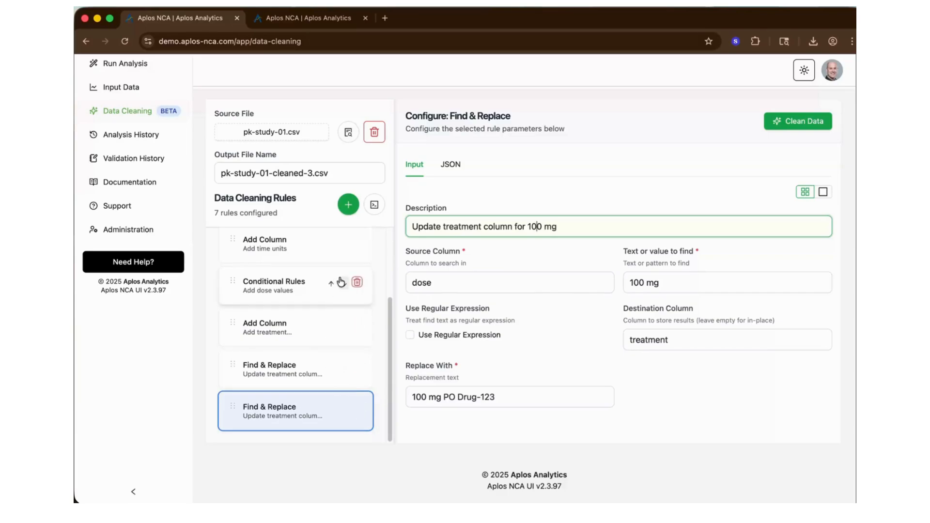
Add the three BLQ handling rules: set all BLQ value to 'N', before/after Tmax, and before/after first observation.
left_click(348, 205)
scroll(380, 344, "down", 5)
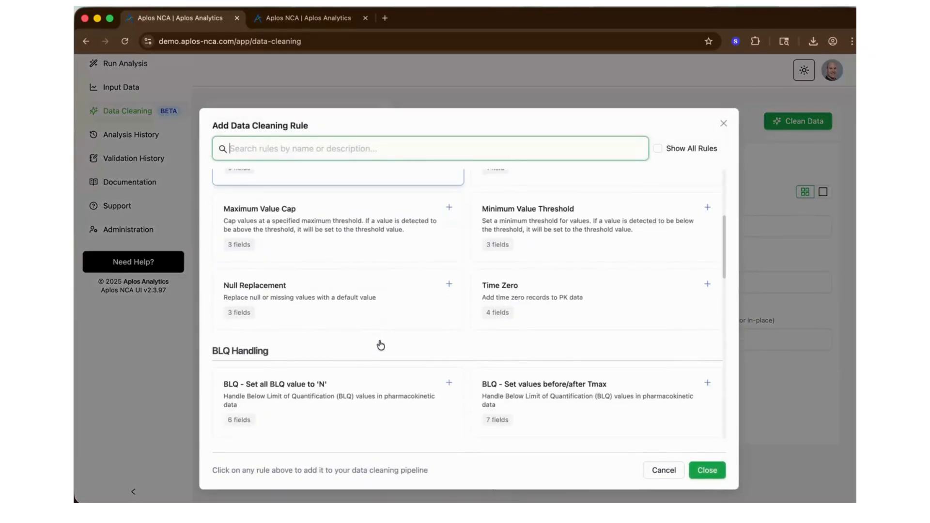
left_click(291, 341)
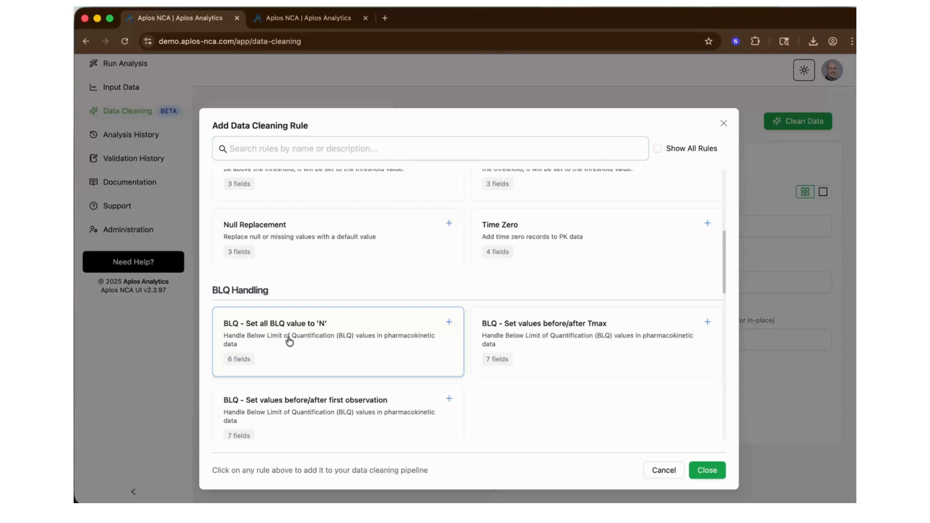
left_click(613, 335)
left_click(409, 408)
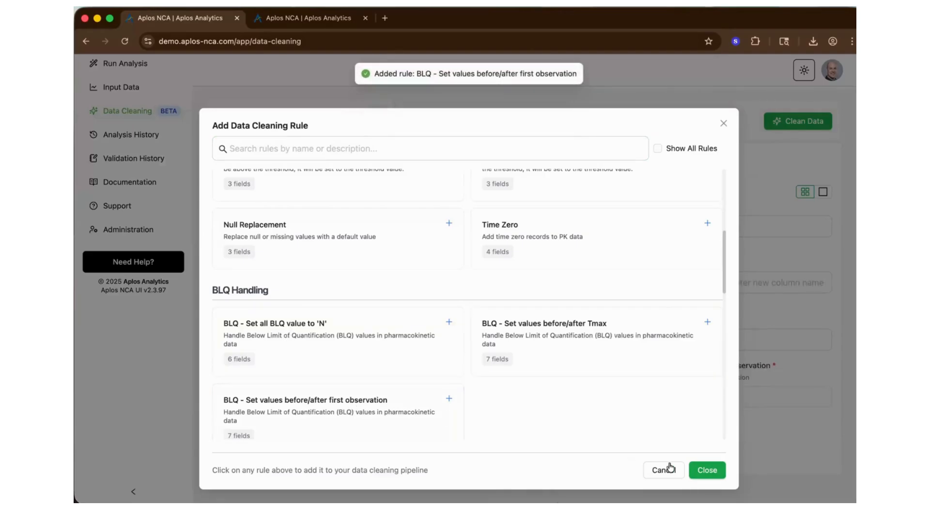
left_click(707, 470)
Change the description of the rule that sets all BLQ values to "BLQ - Set all BLQ value to 0 for plots and tables".
scroll(284, 395, "down", 5)
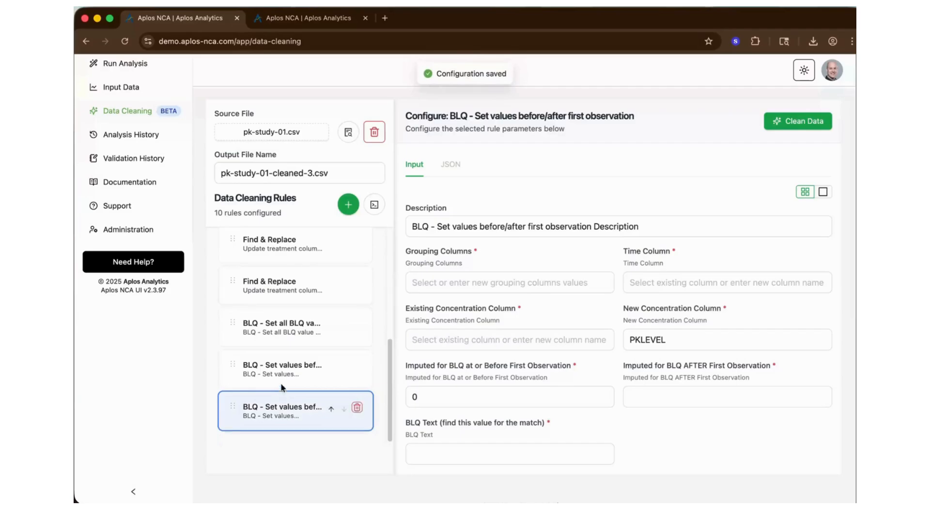
left_click(275, 333)
left_click(514, 228)
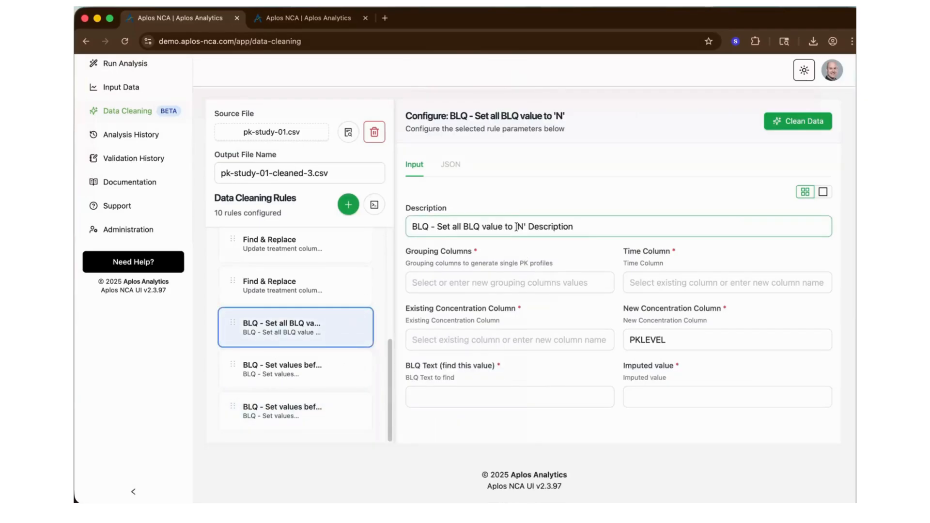
left_click_drag(516, 226, 591, 228)
key("BackSpace")
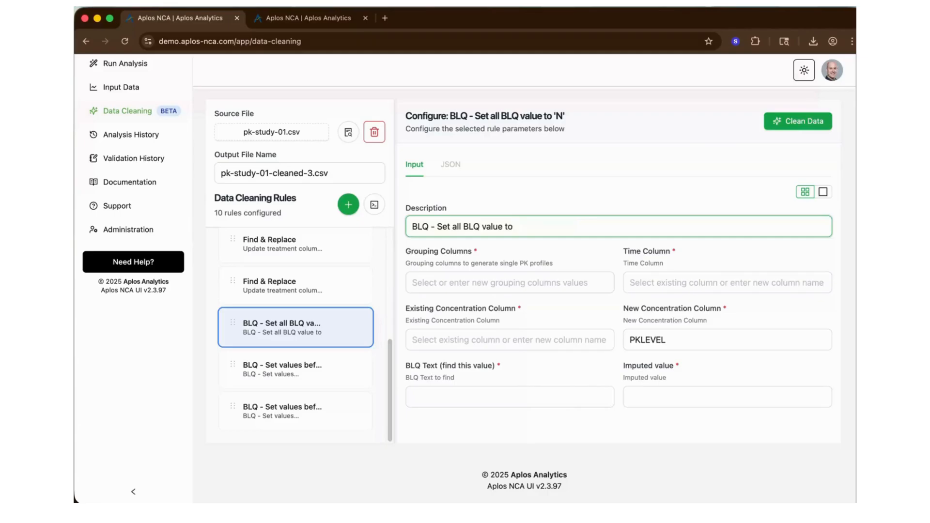
type("0 ")
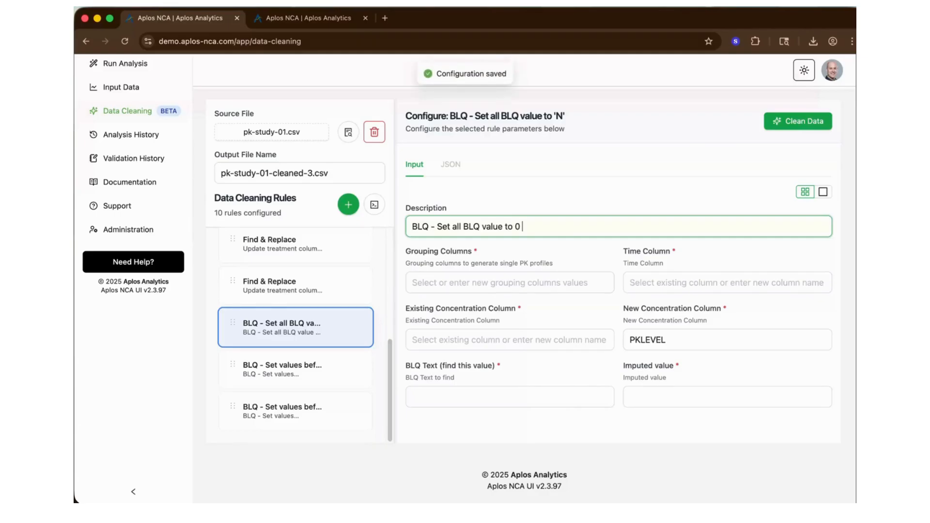
type("for plots and tables")
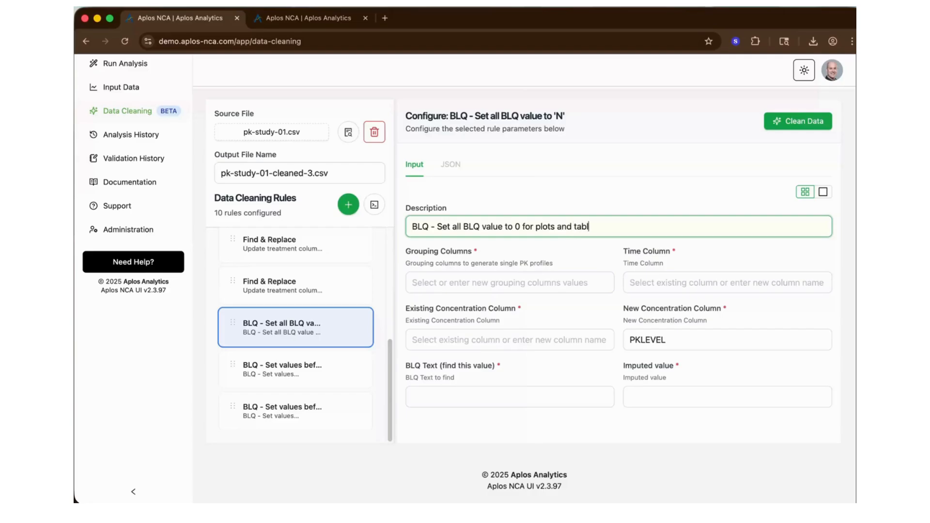
Set the BLQ rule's grouping columns to animal and group and its time column to time.
left_click(425, 282)
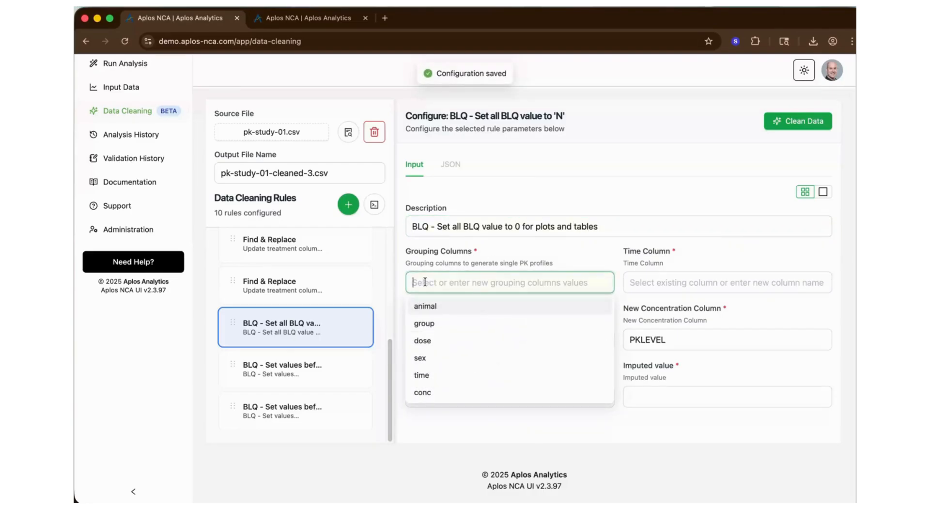
left_click(430, 313)
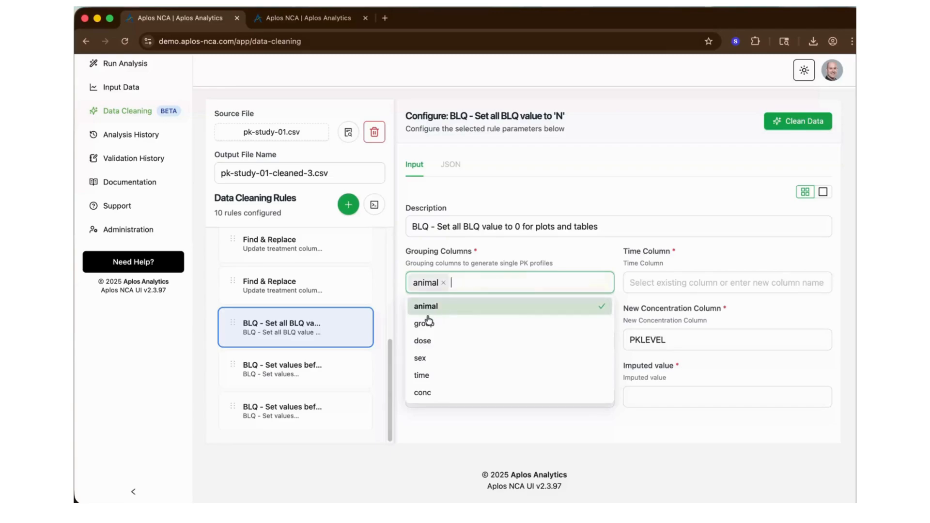
left_click(426, 324)
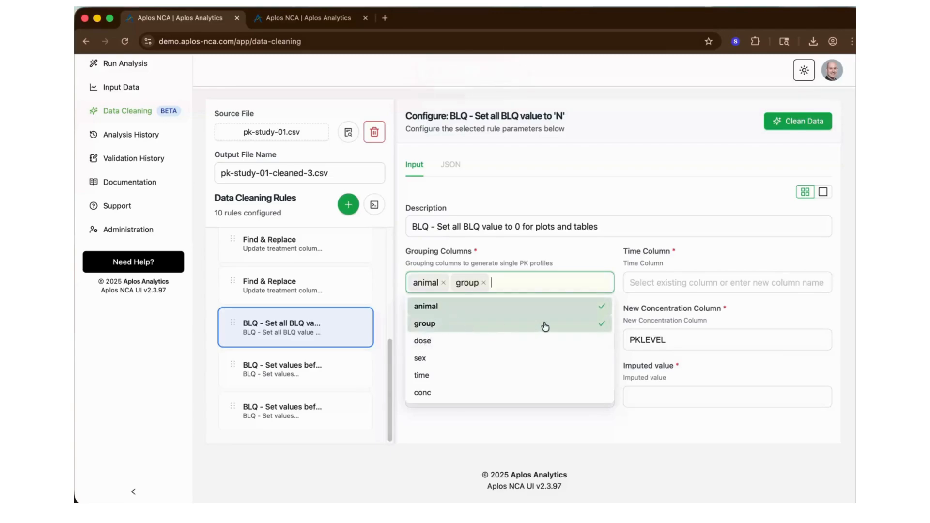
left_click(589, 256)
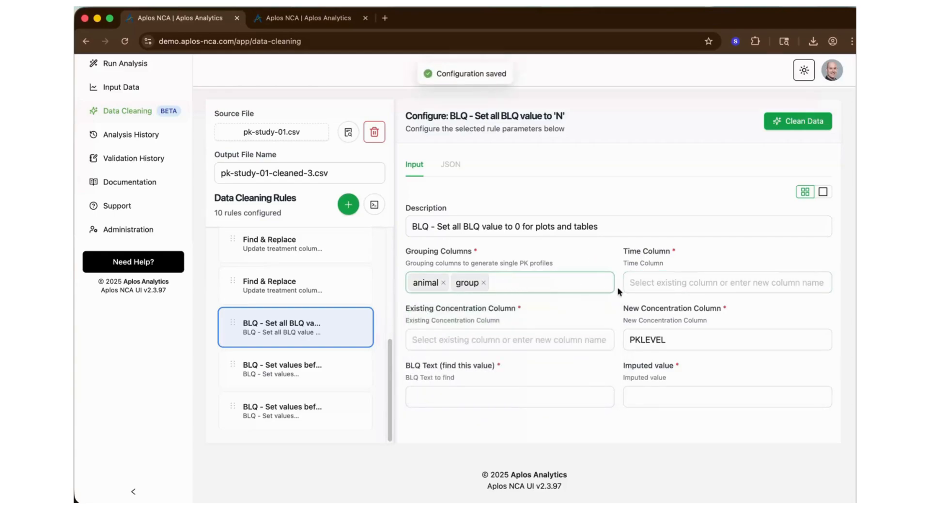
left_click(654, 283)
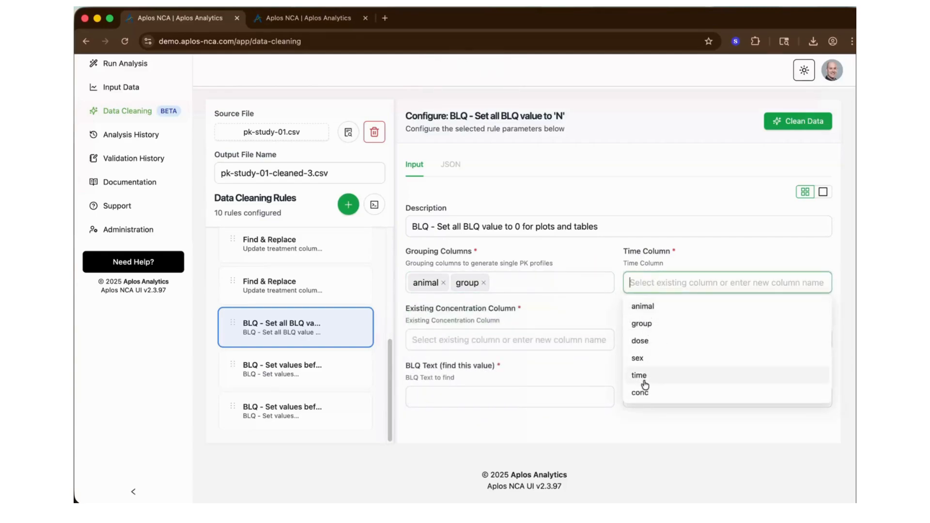
left_click(640, 376)
Set the BLQ rule's existing concentration column to conc and its new concentration column to PKLEVEL1.
left_click(427, 342)
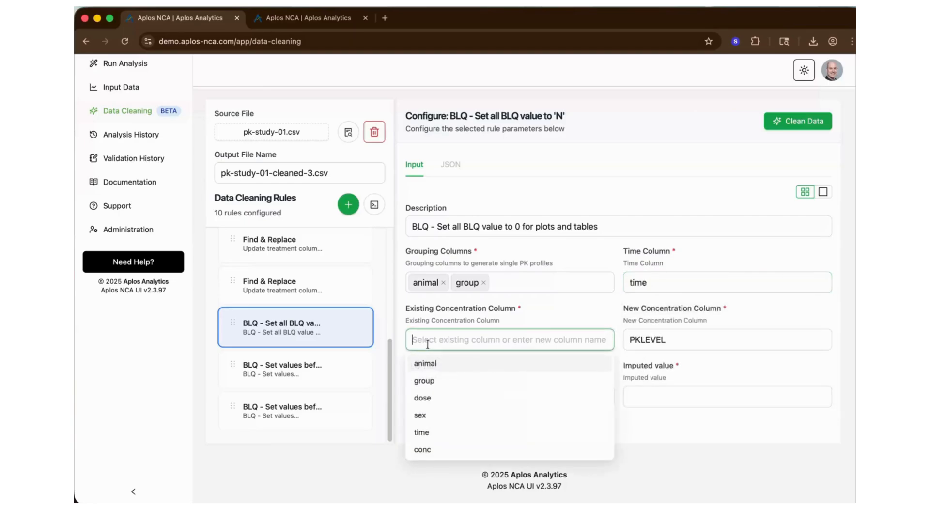
left_click(427, 449)
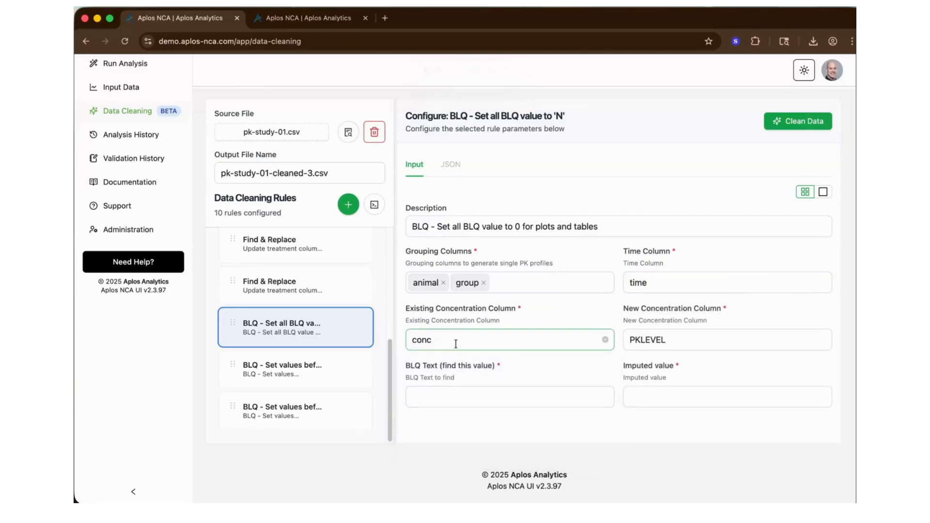
left_click(674, 339)
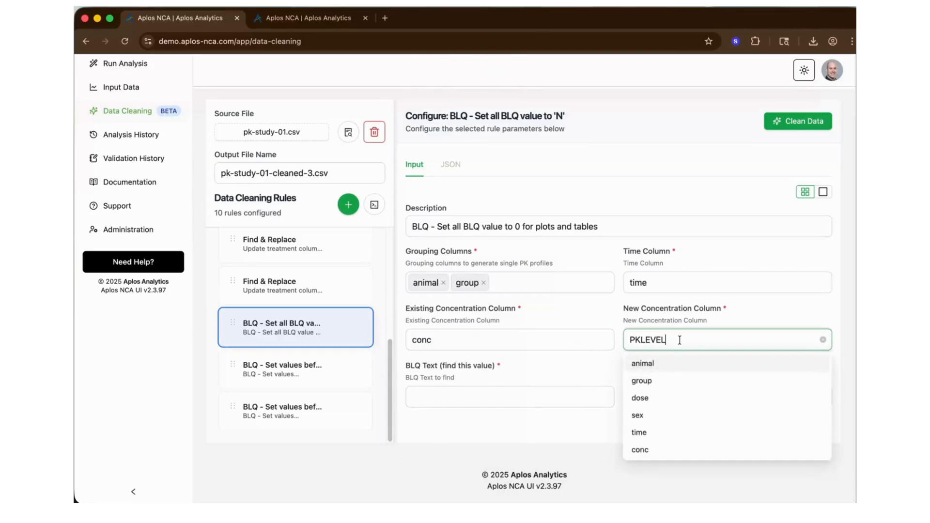
type("1")
Examine the conc column of the source file pk-study-01.csv for the text that marks BLQ values.
left_click(485, 395)
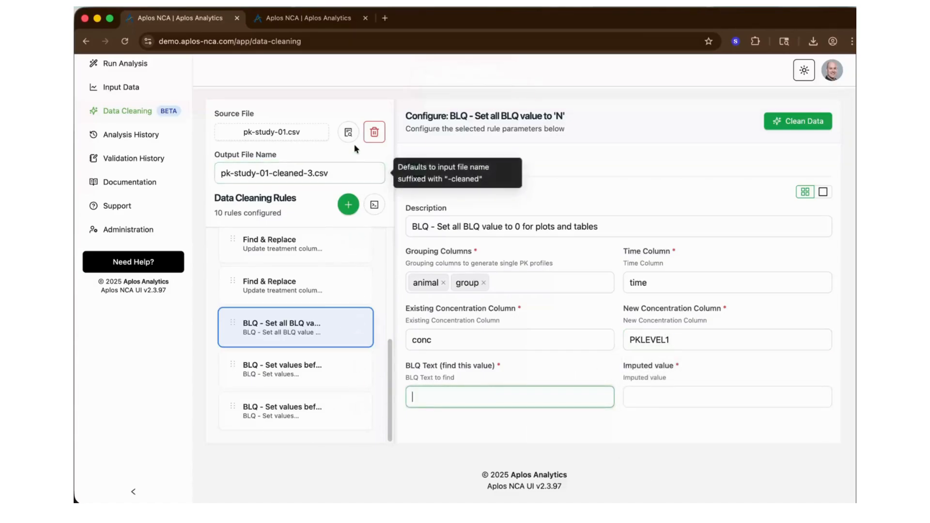
left_click(348, 132)
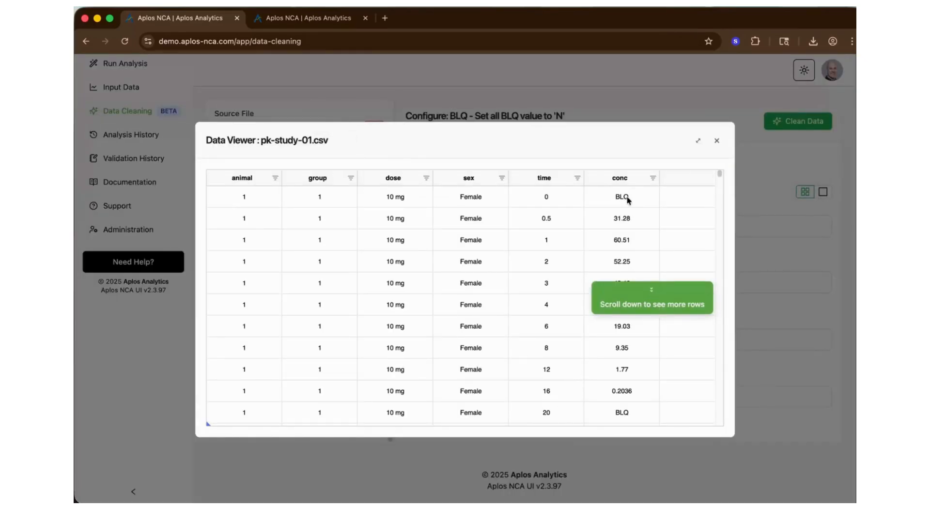
scroll(623, 235, "down", 2)
left_click(623, 237)
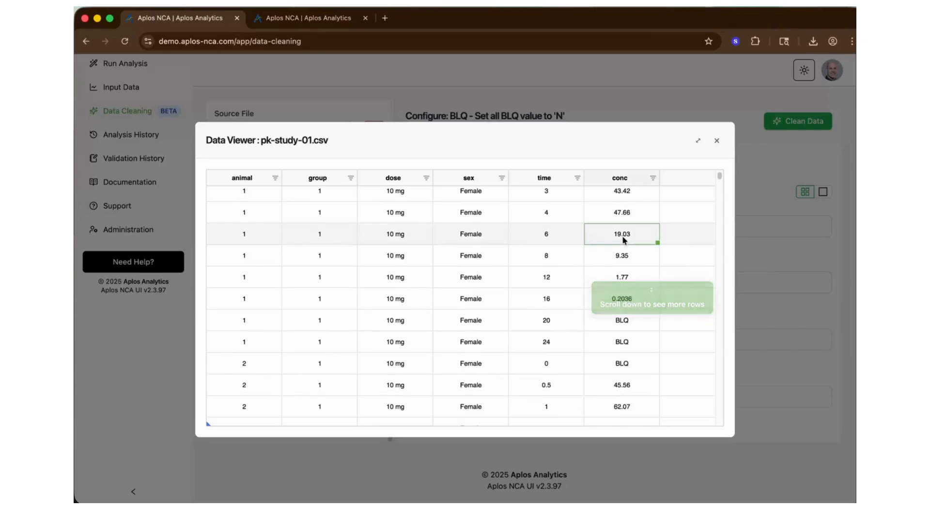
scroll(621, 236, "up", 2)
scroll(620, 237, "down", 1)
scroll(622, 243, "down", 2)
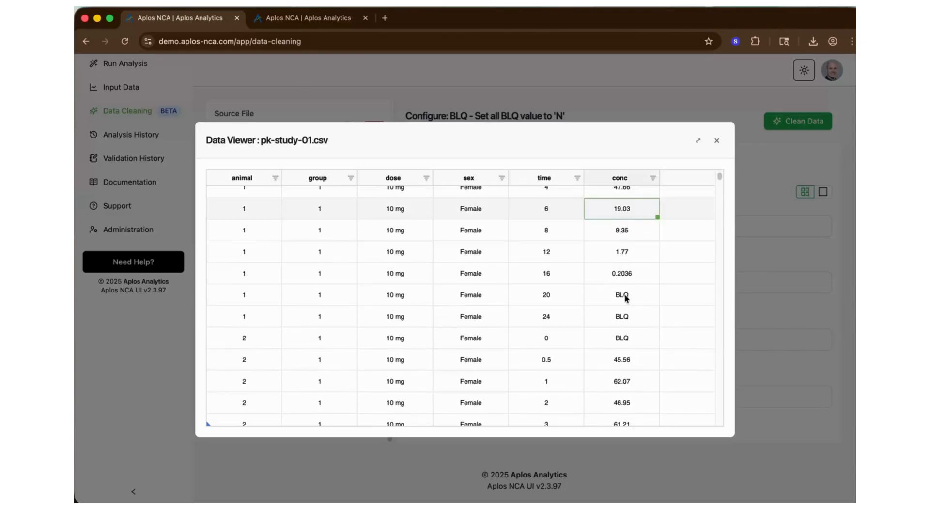
left_click(625, 298)
left_click(716, 141)
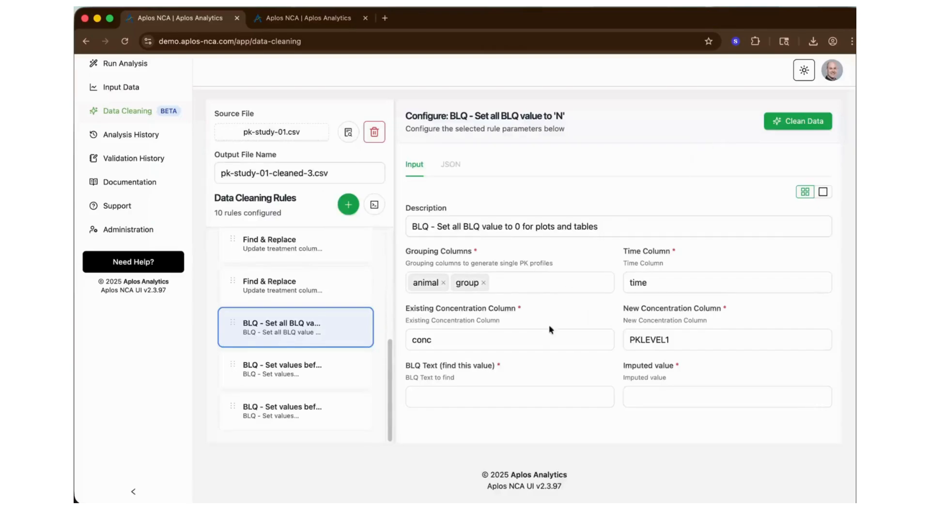
Set the rule's BLQ text to find to BLQ and its imputed value to 0.
left_click(445, 396)
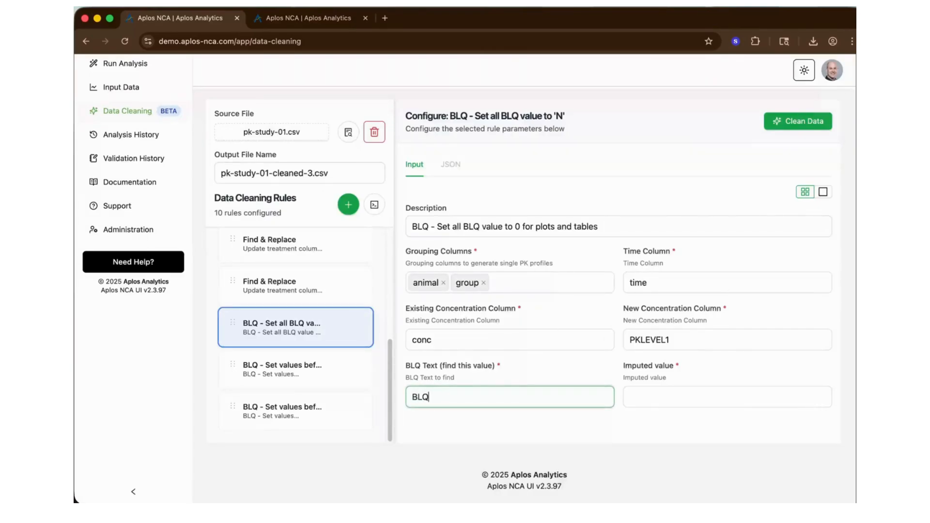
key("Tab")
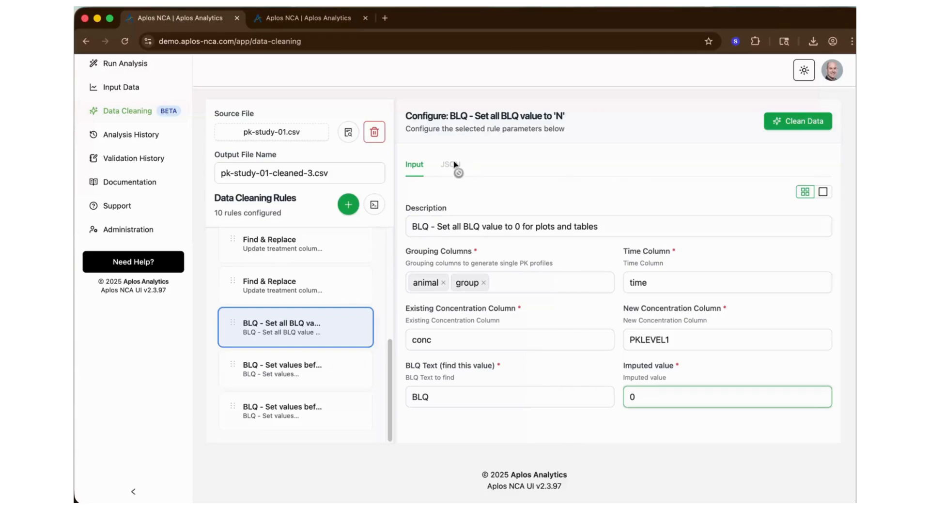
left_click(466, 228)
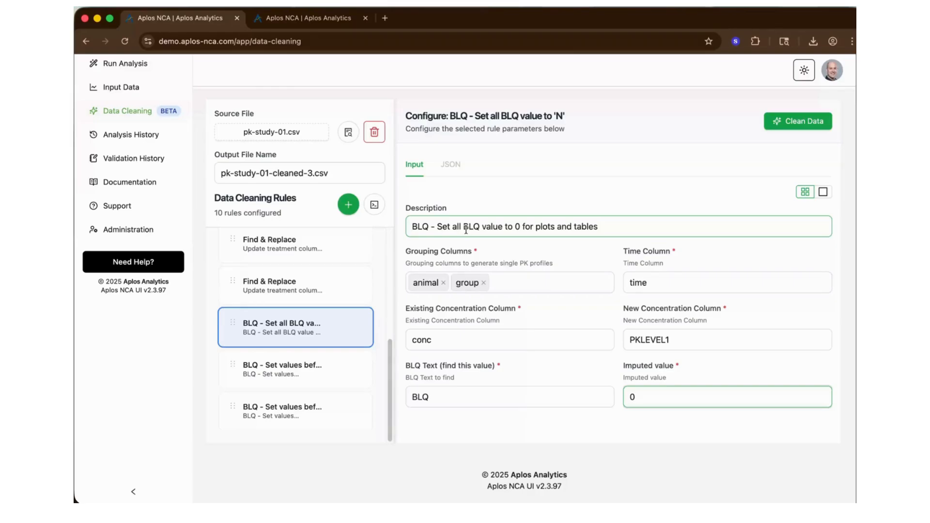
Review the cleaning rules' JSON, examining the grouping, sorting, mapping and conditional parts of the rule that sets all BLQ values.
left_click(375, 206)
scroll(519, 247, "down", 10)
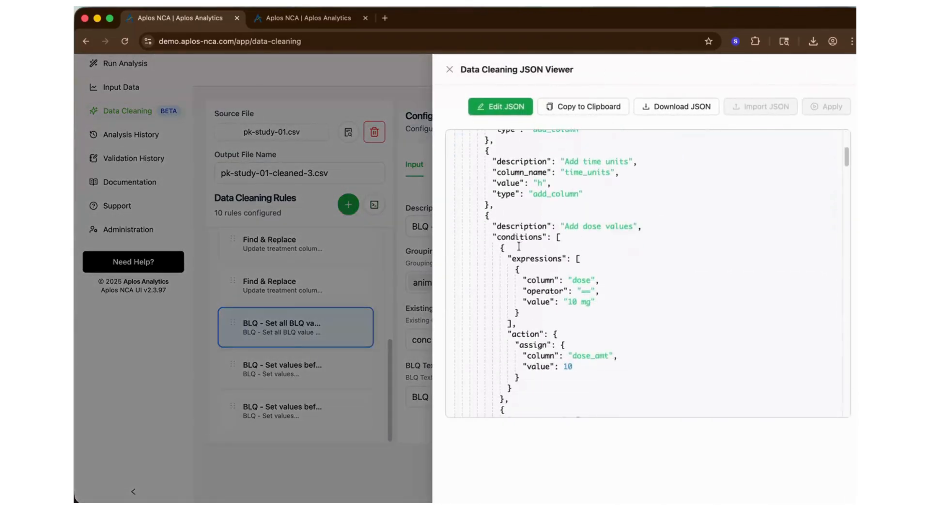
scroll(519, 247, "down", 8)
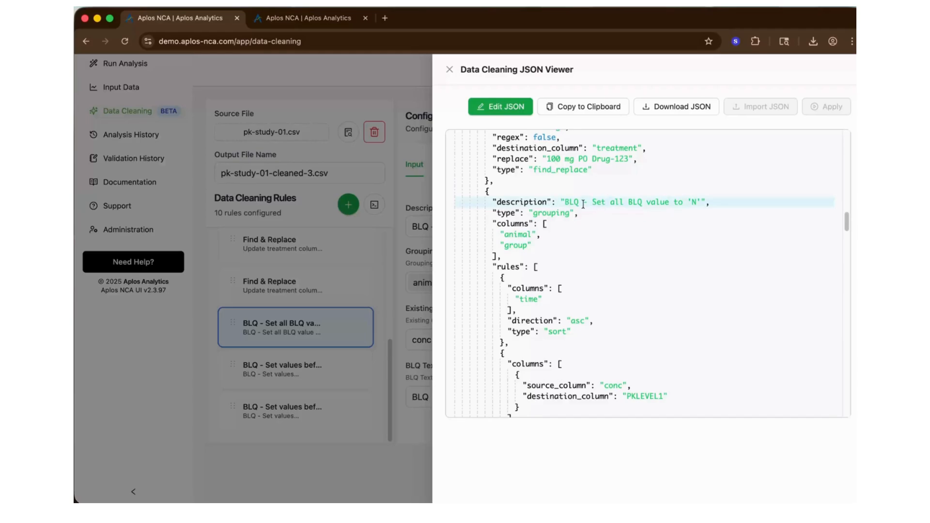
scroll(583, 204, "up", 6)
scroll(583, 210, "down", 4)
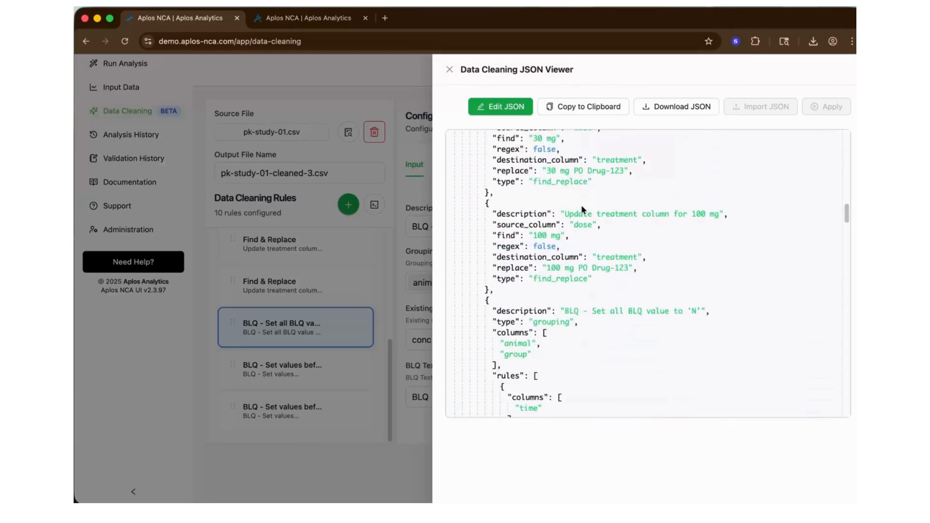
scroll(581, 213, "down", 4)
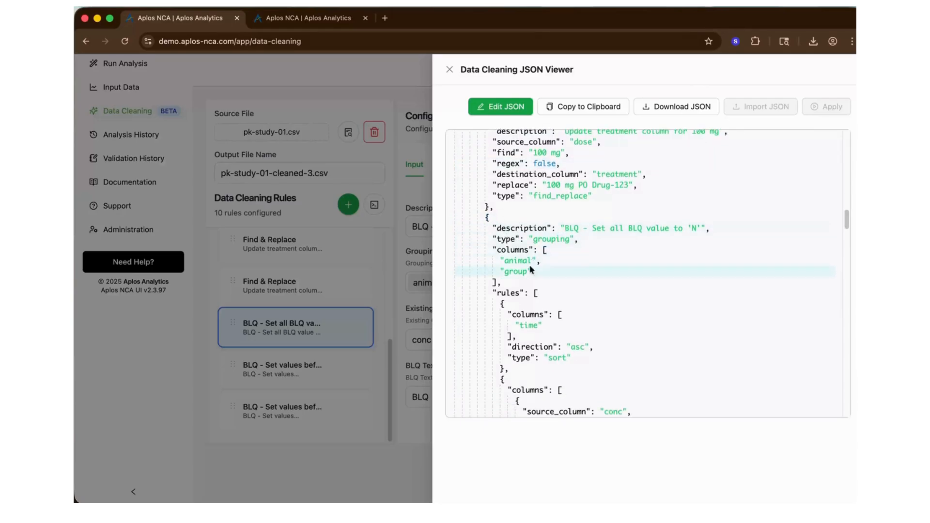
scroll(477, 281, "down", 2)
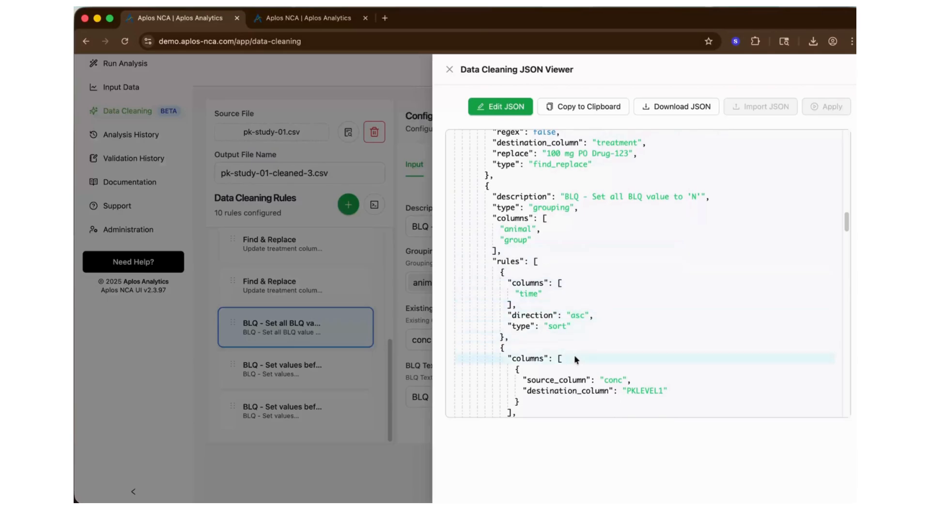
scroll(572, 382, "down", 8)
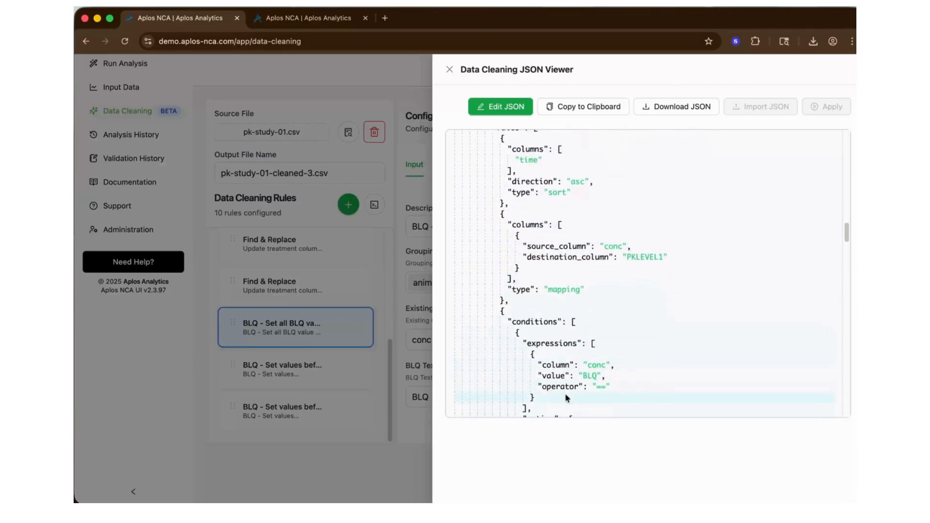
scroll(565, 395, "down", 6)
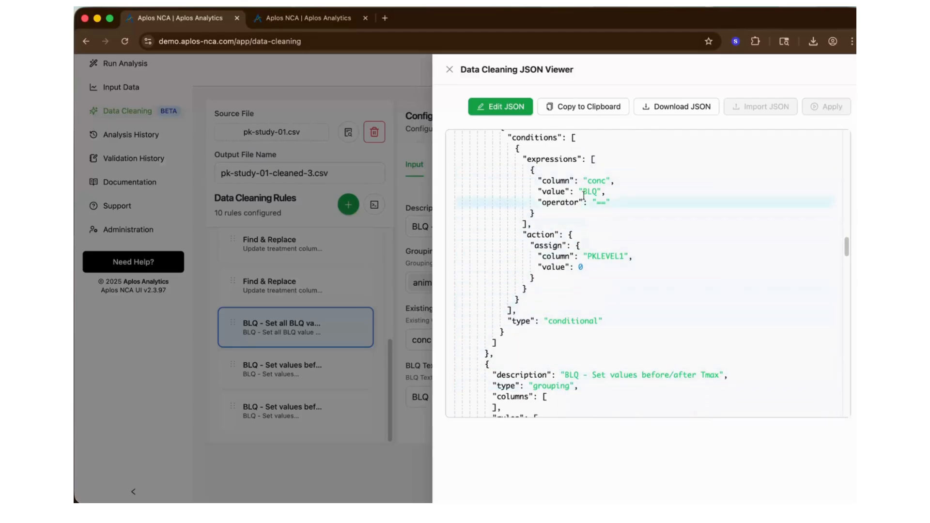
left_click(449, 70)
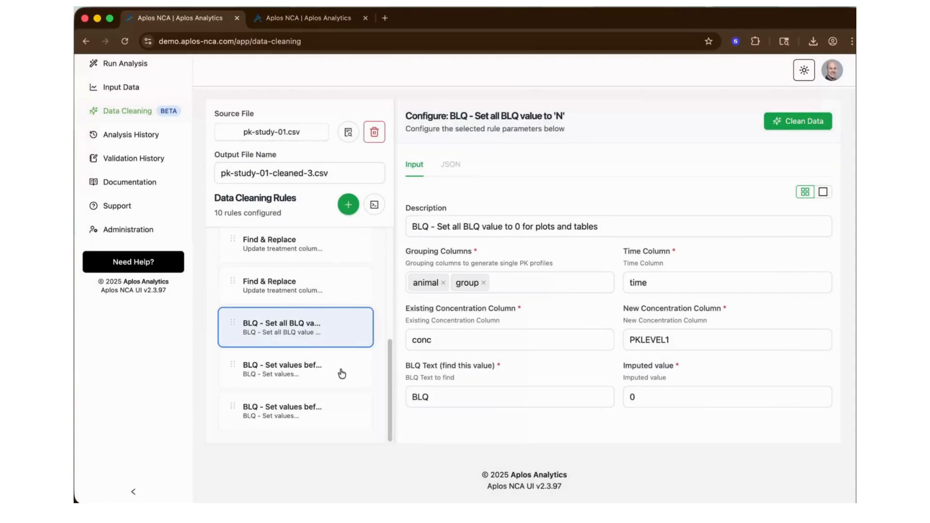
Set the before/after Tmax BLQ rule's grouping columns to animal and group and its time column to time.
left_click(270, 377)
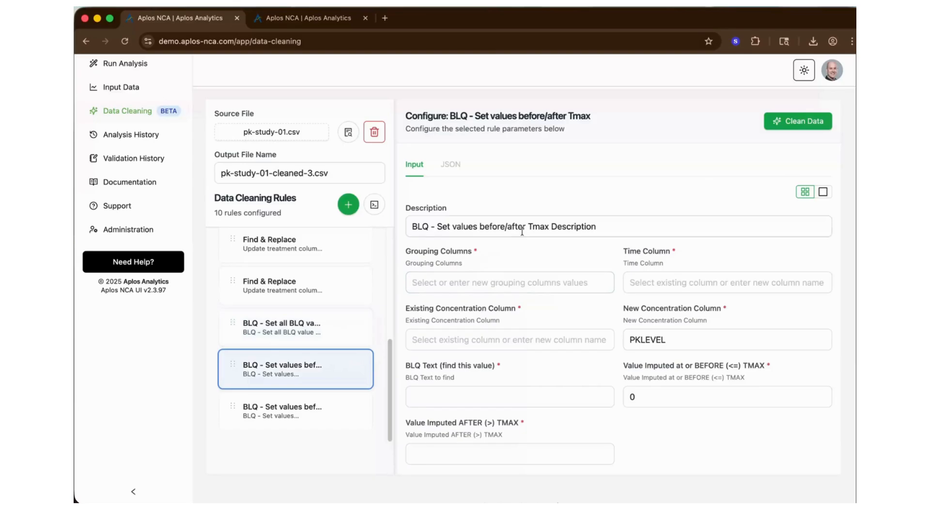
left_click(430, 284)
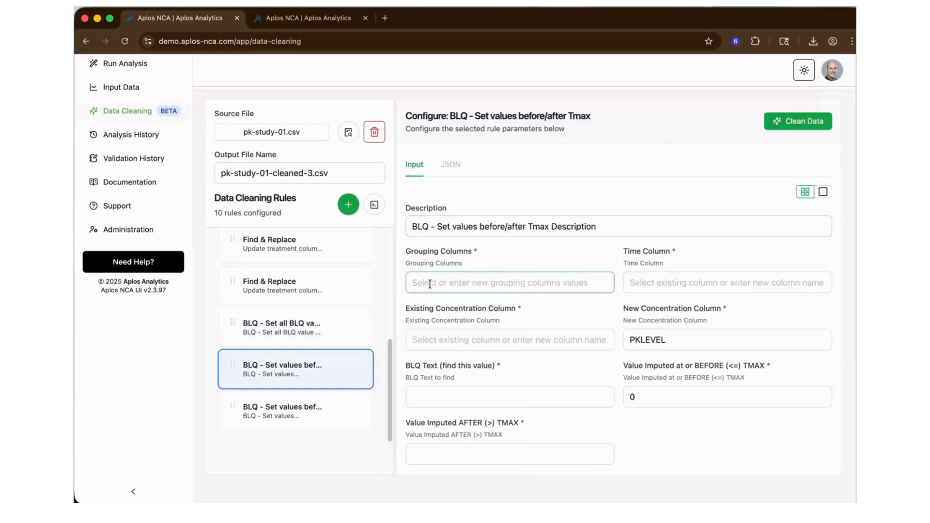
left_click(425, 305)
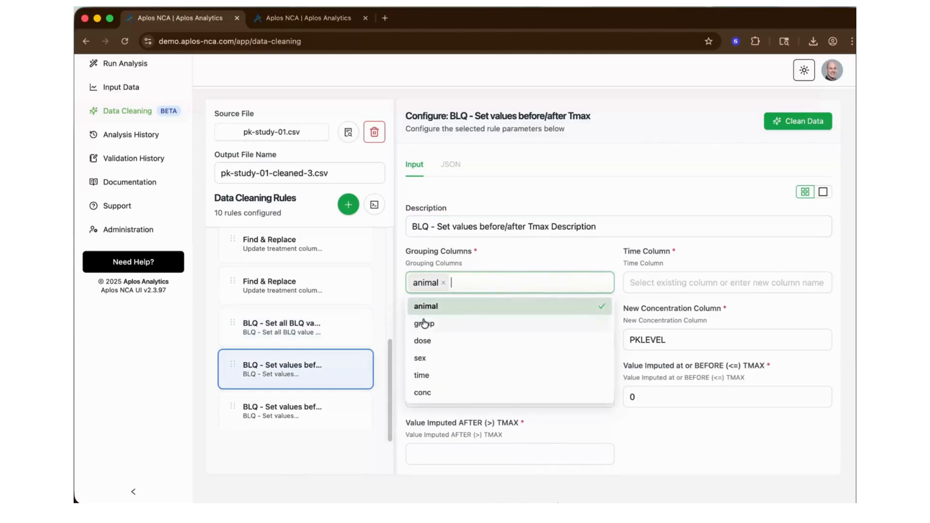
left_click(424, 324)
left_click(645, 283)
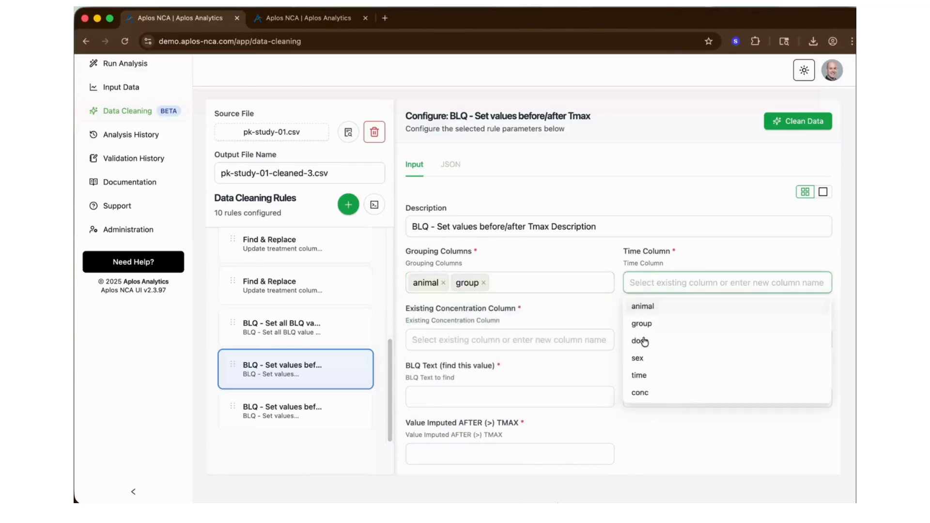
left_click(645, 377)
Set the before/after Tmax rule's existing concentration column to conc and its new concentration column to PKLEVEL2.
left_click(451, 339)
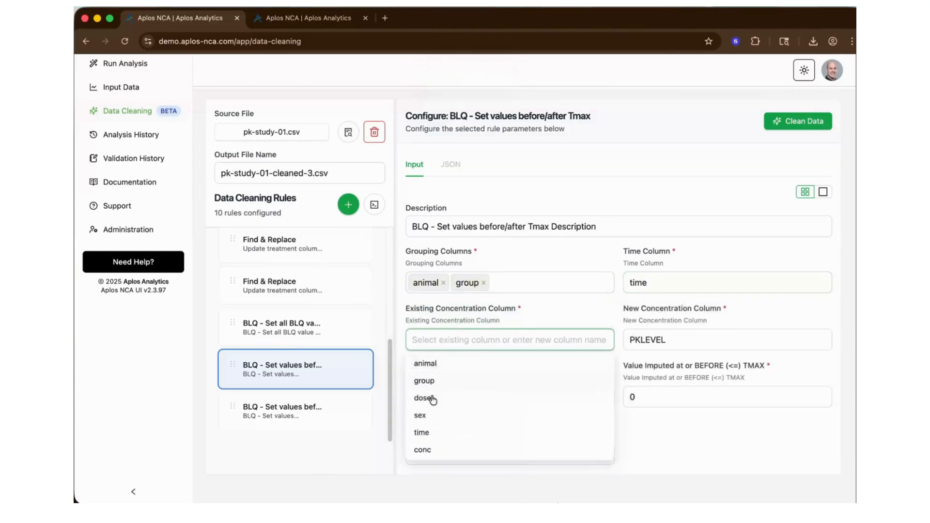
left_click(430, 454)
left_click(672, 339)
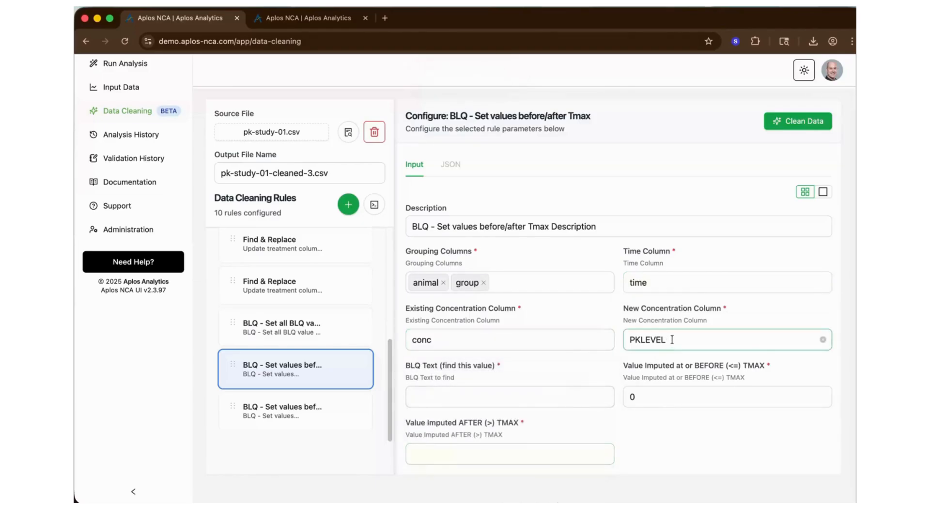
type("PKLEVEL2")
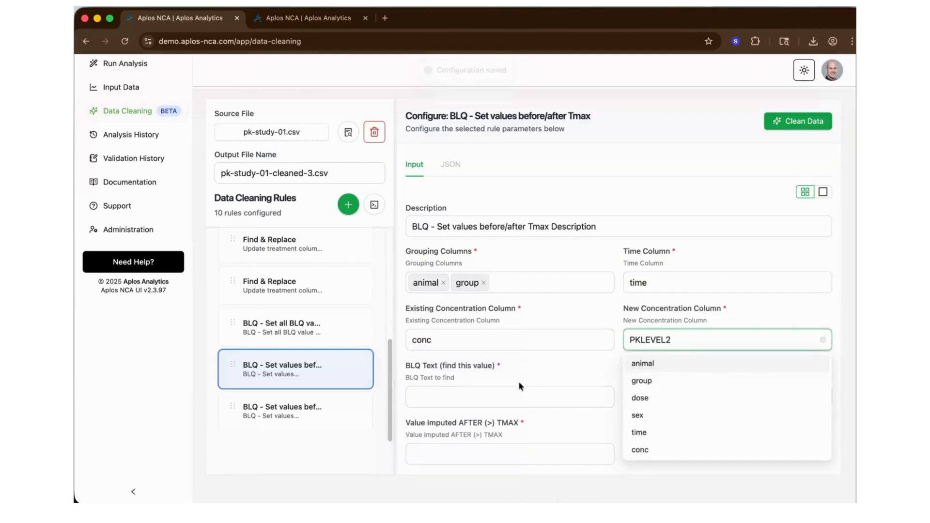
Set the before/after Tmax rule's BLQ text to find to BLQ.
left_click(431, 393)
type("BLQ")
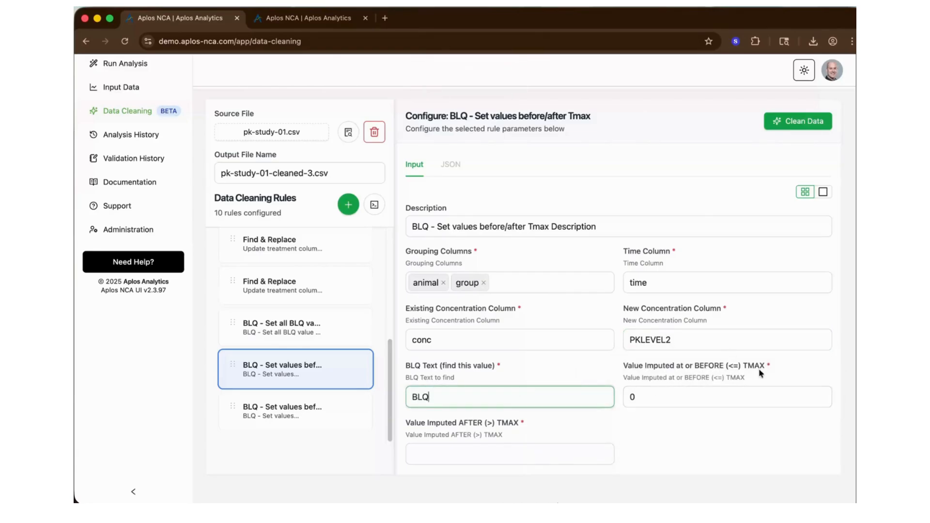
left_click(635, 397)
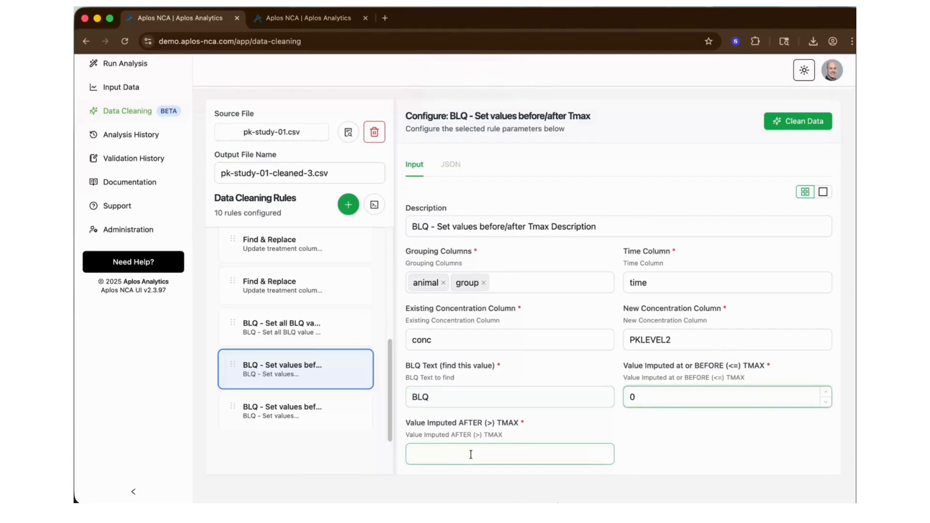
left_click(470, 455)
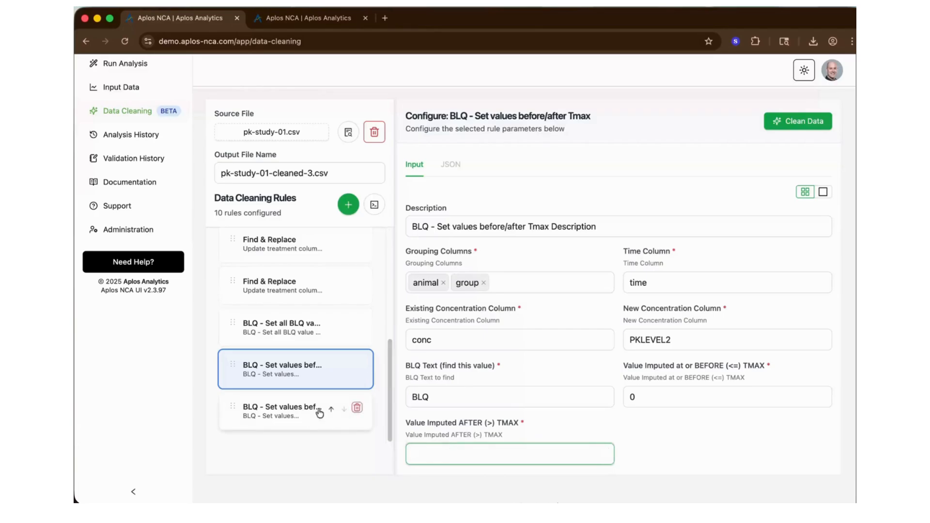
Set the before/after first observation BLQ rule's grouping columns to animal and group and its time column to time.
left_click(286, 412)
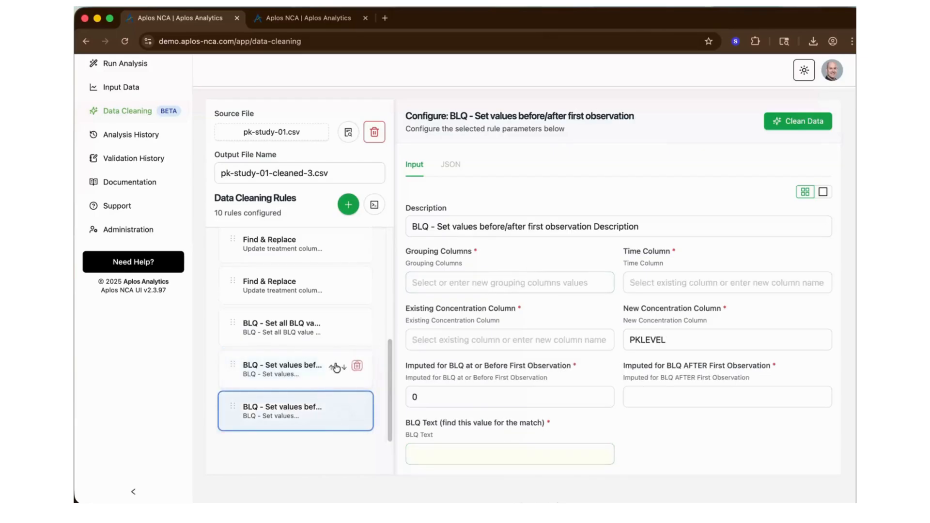
left_click(567, 232)
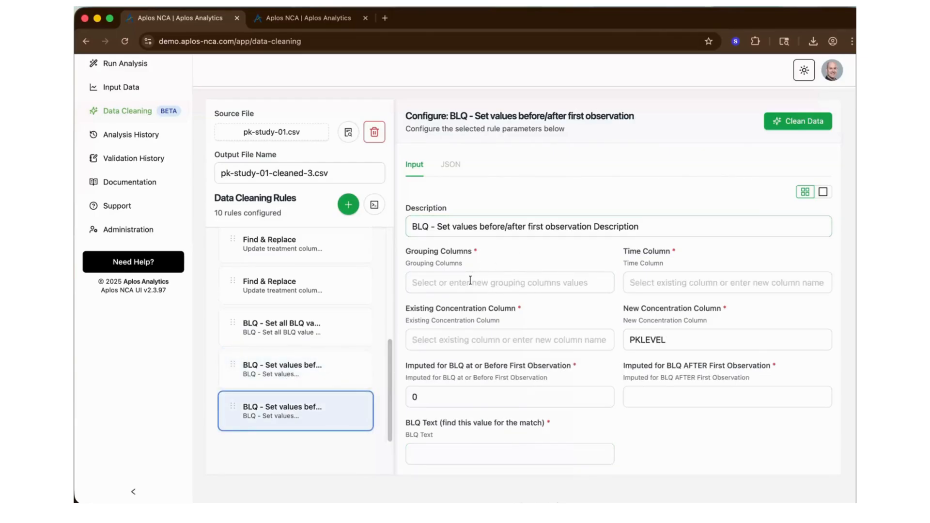
left_click(432, 283)
left_click(431, 307)
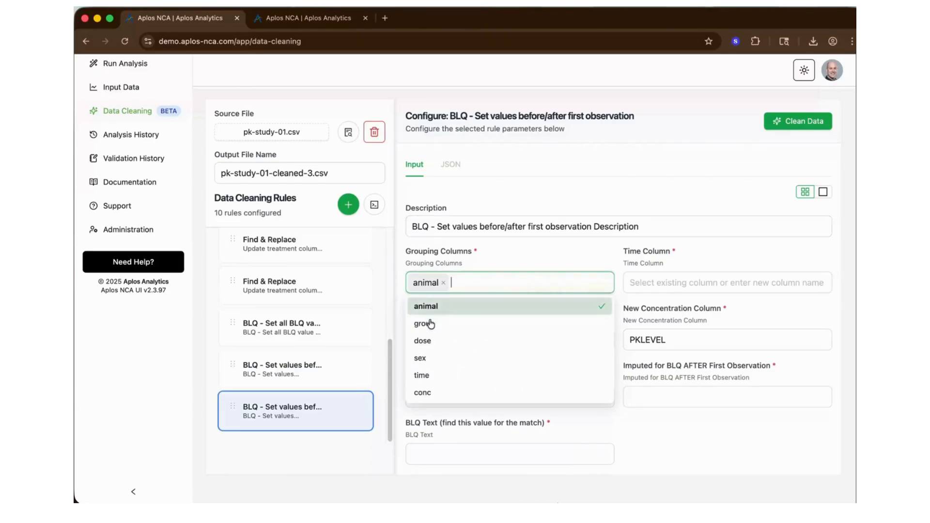
left_click(431, 323)
left_click(652, 286)
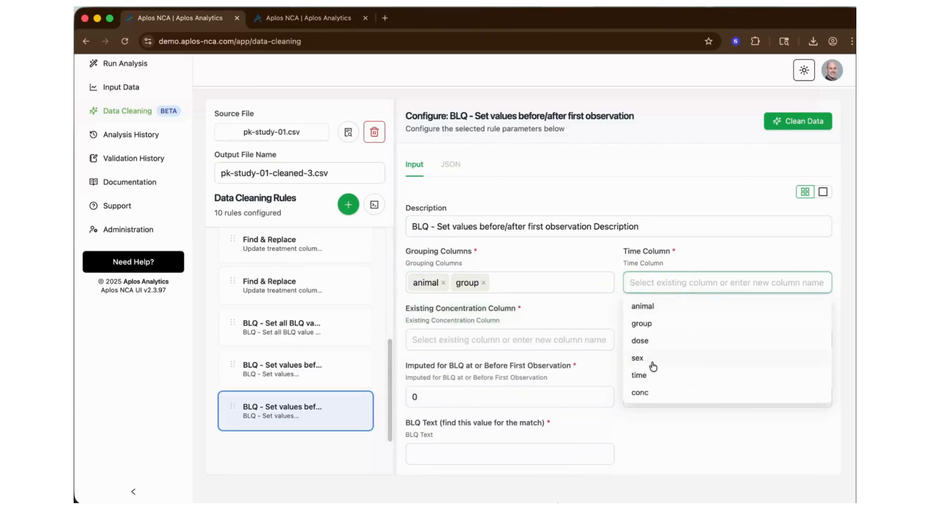
left_click(646, 375)
Set the first observation rule's existing concentration column to conc and its new concentration column to PKLEVEL3.
left_click(450, 342)
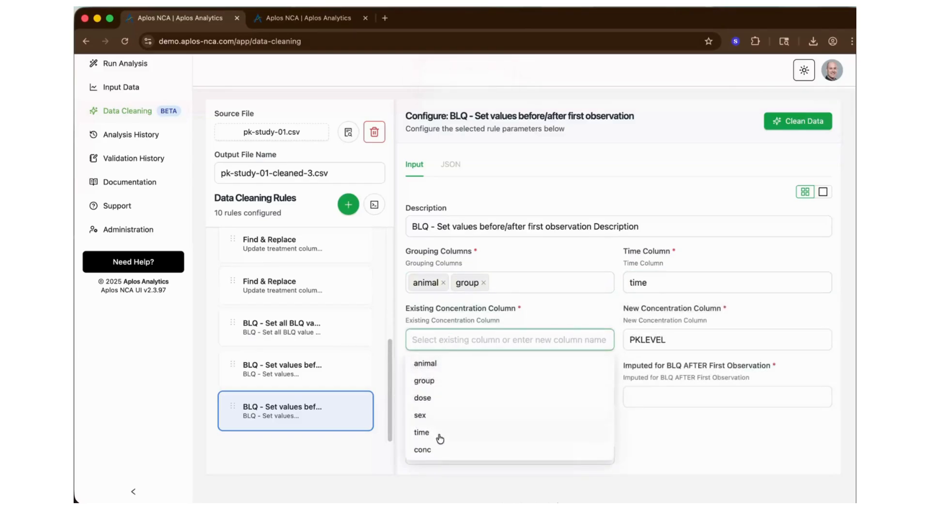
left_click(438, 450)
left_click(675, 340)
type("PKLEVEL3")
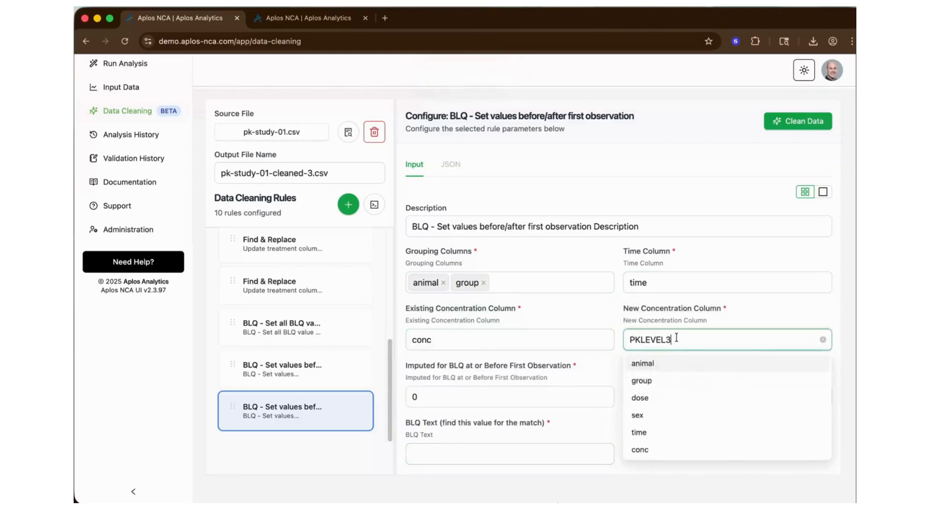
Set the first observation rule's BLQ text to find to BLQ, keeping the at-or-before value 0 and the after value blank.
left_click(482, 402)
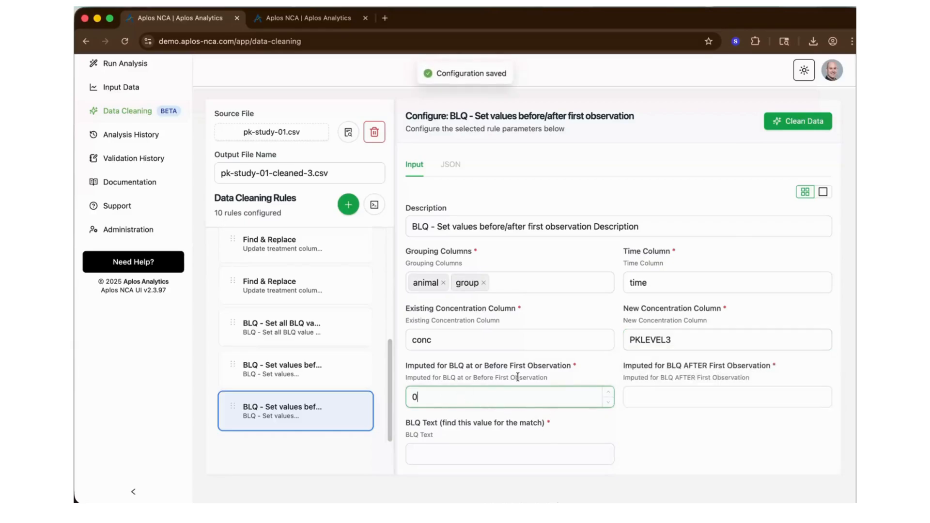
left_click(661, 396)
left_click(435, 453)
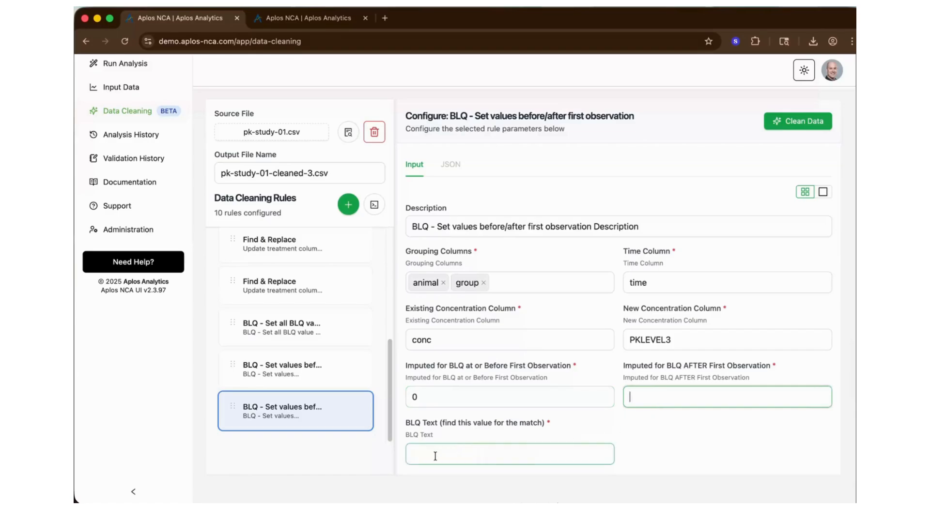
type("BLQ")
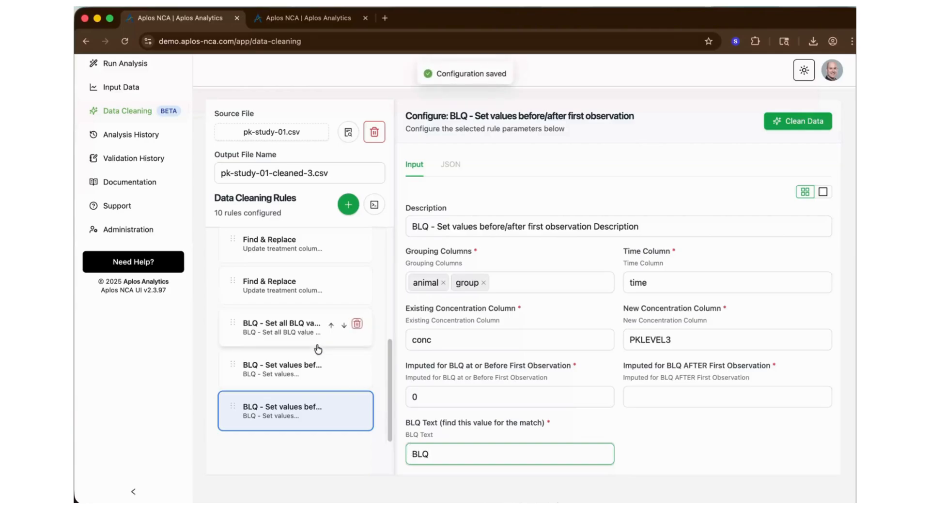
Name the output file pk-study-01-cleaned-5.csv and run the data cleaning rules.
scroll(310, 339, "up", 5)
scroll(310, 339, "up", 3)
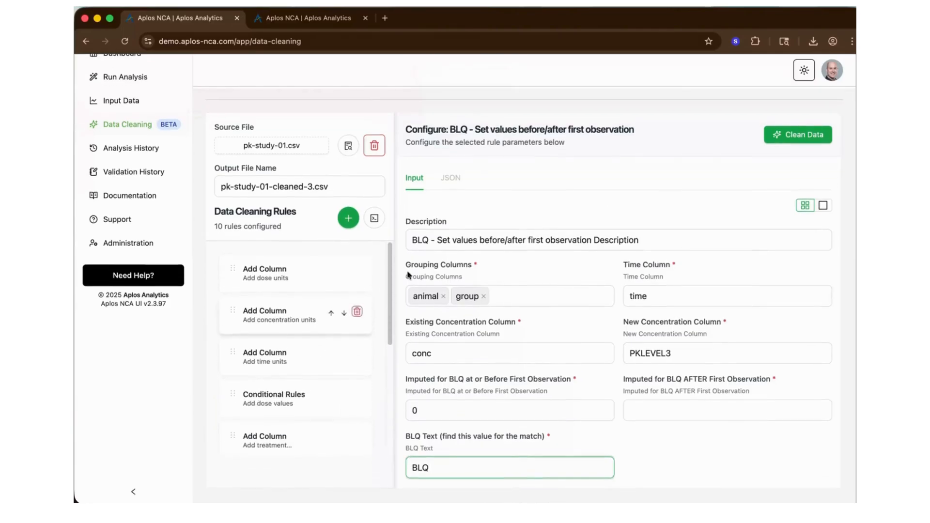
double_click(310, 200)
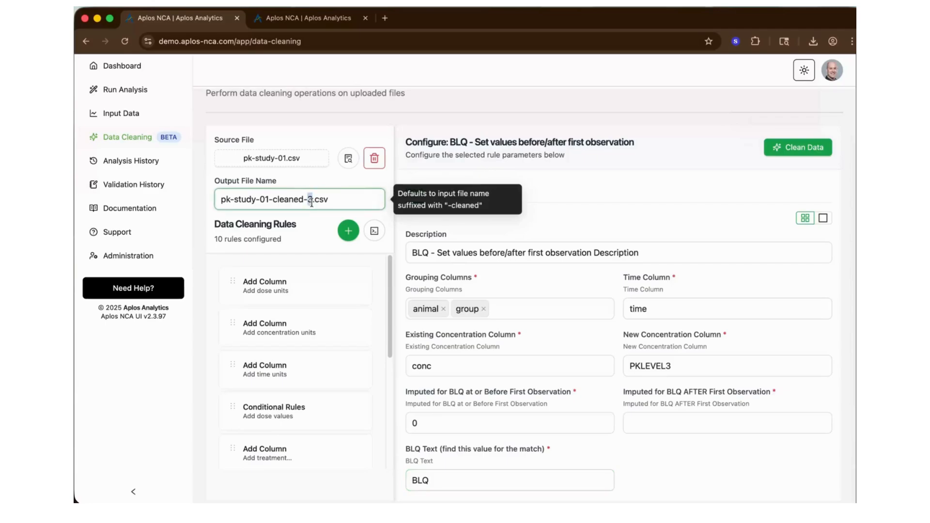
type("5")
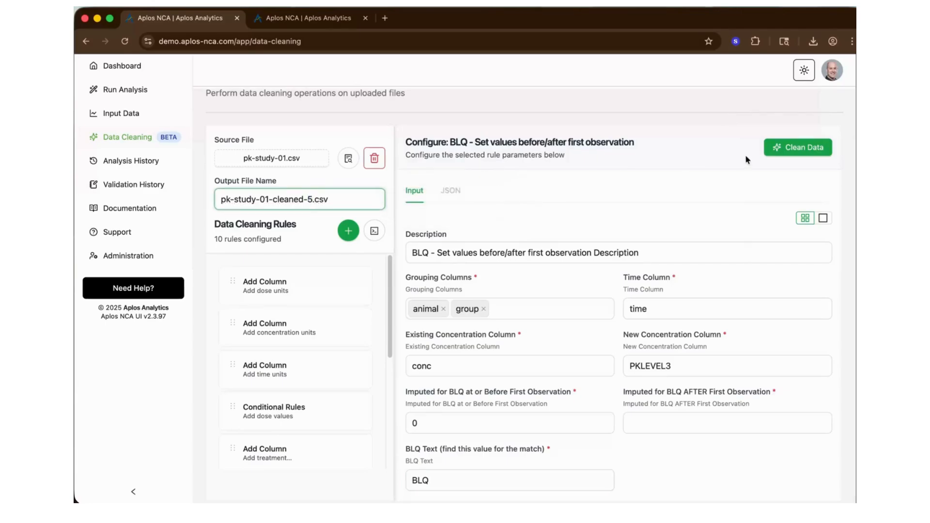
left_click(794, 147)
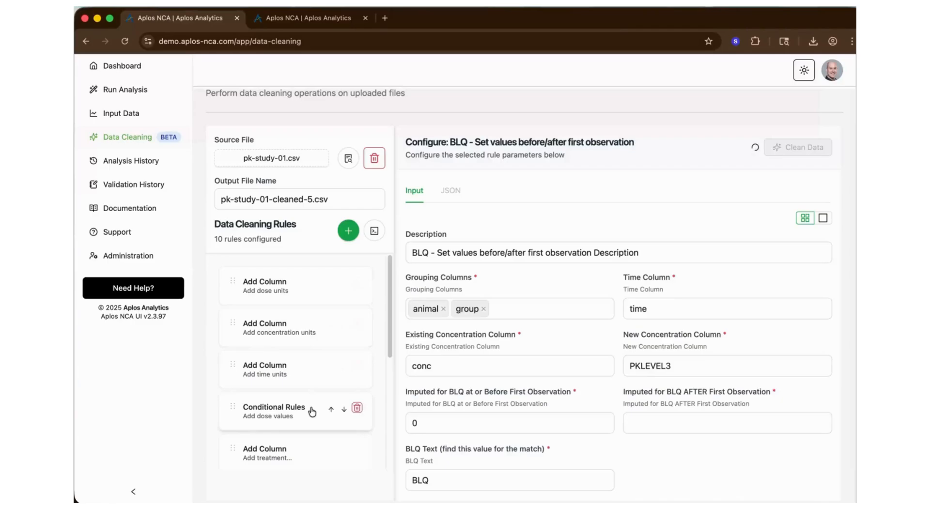
scroll(310, 411, "down", 5)
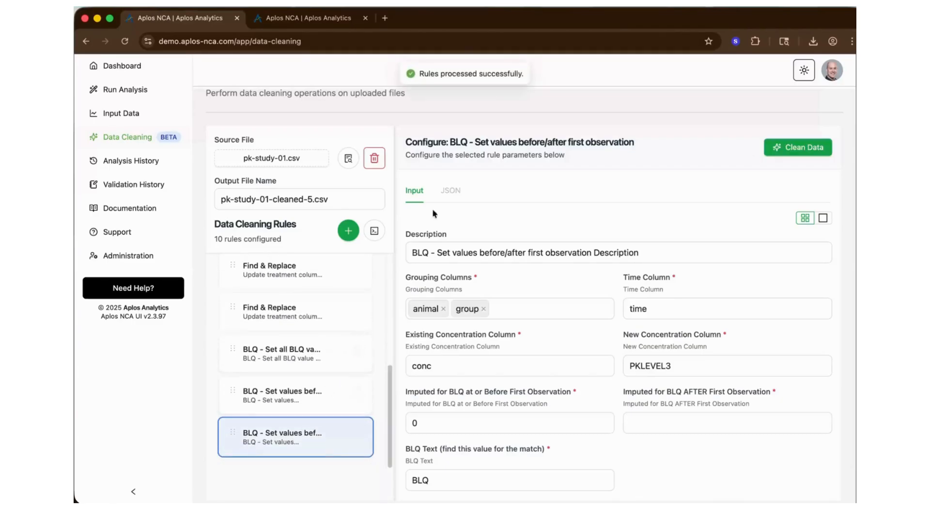
View pk-study-01-cleaned-5.csv from the input data list in the enlarged data viewer and examine the added columns through PKLEVEL3.
key("ctrl+Tab")
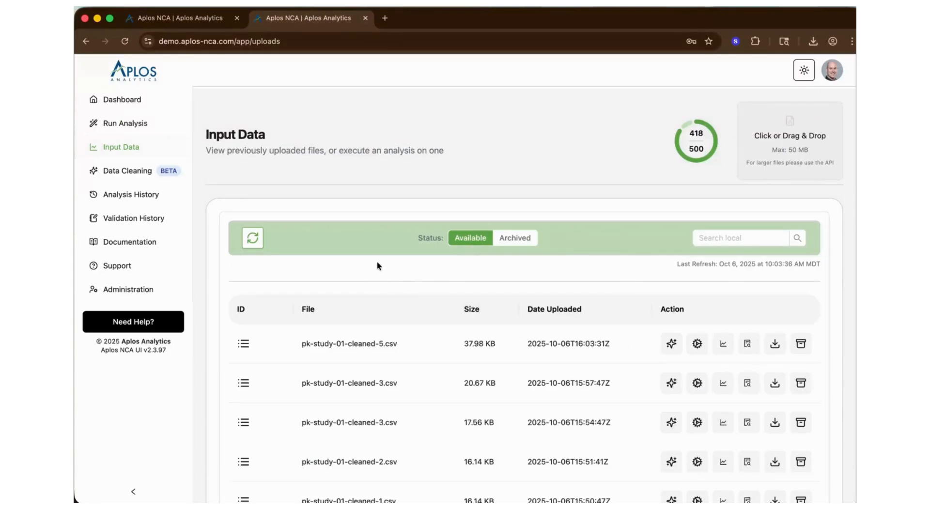
left_click(747, 343)
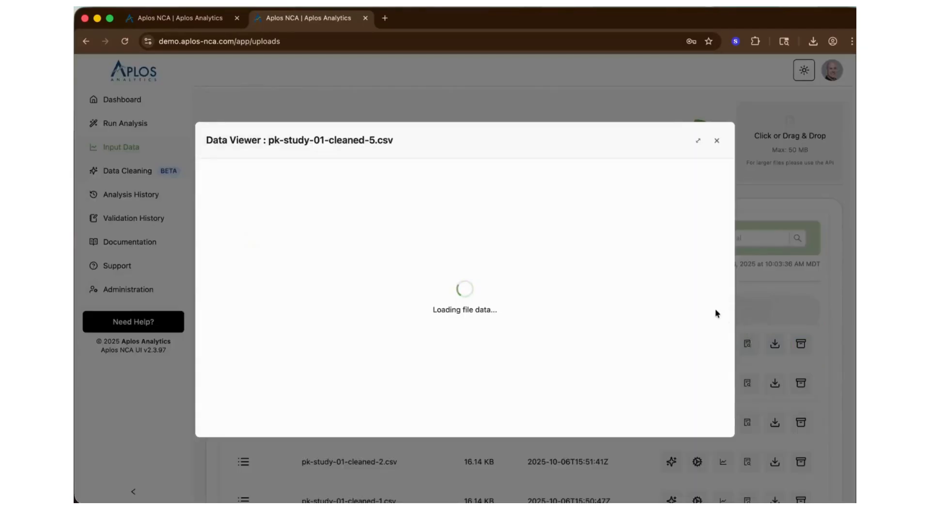
left_click(698, 141)
left_click(450, 265)
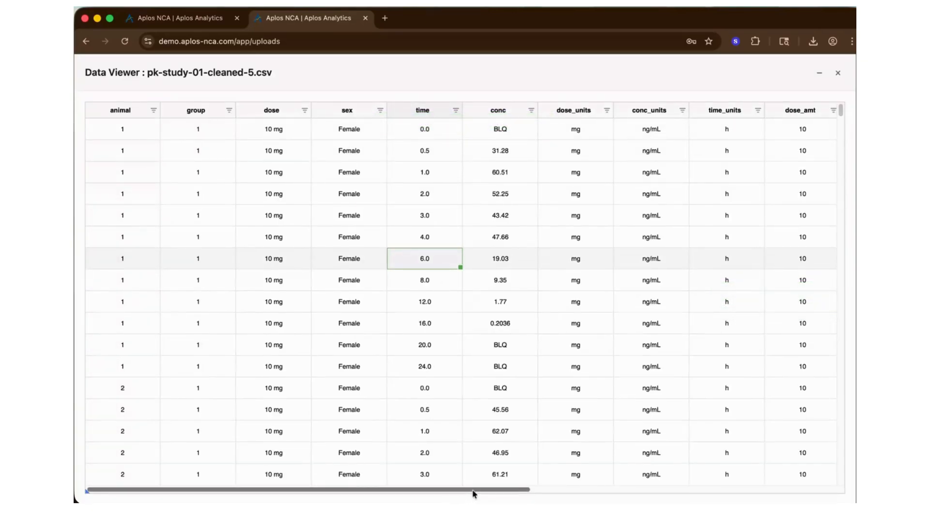
left_click_drag(472, 493, 530, 500)
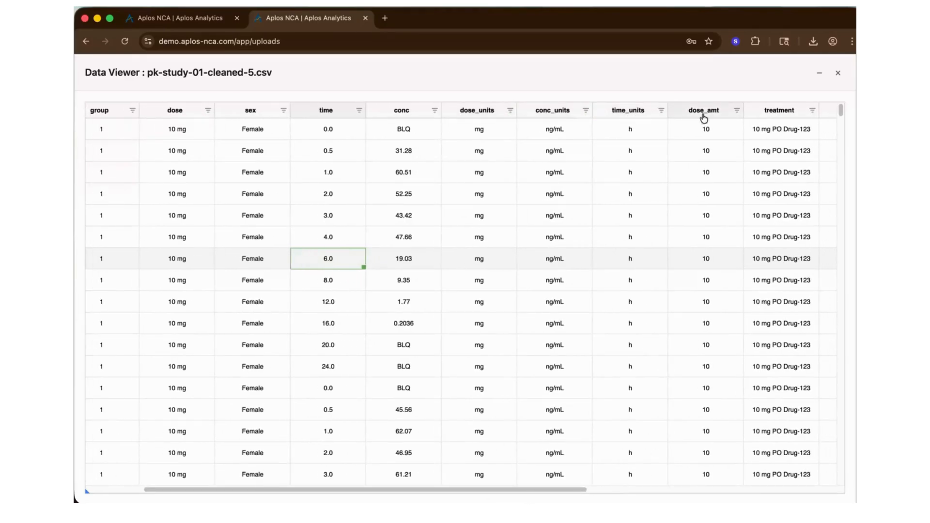
left_click_drag(573, 492, 810, 492)
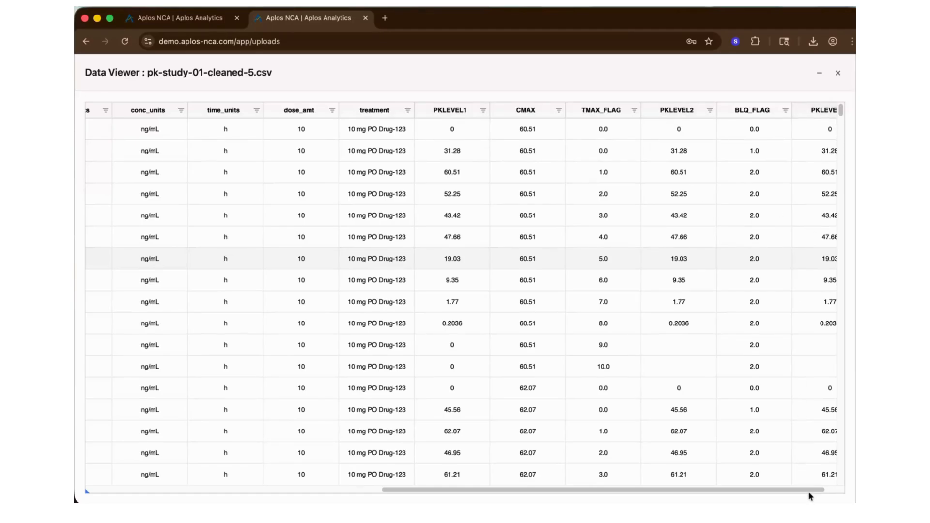
left_click_drag(808, 491, 832, 460)
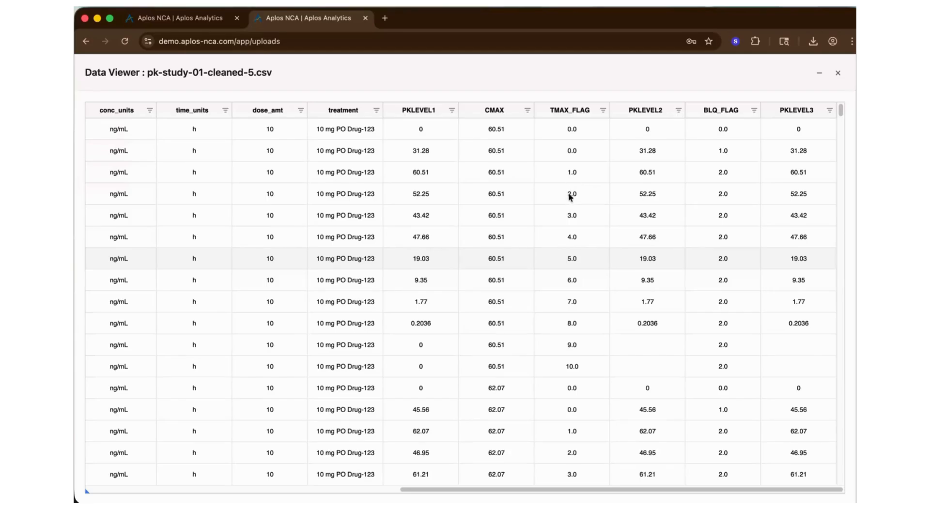
Compare TMAX_FLAG with PKLEVEL2 and BLQ_FLAG with PKLEVEL3 in the first animal's rows.
left_click_drag(572, 281, 572, 303)
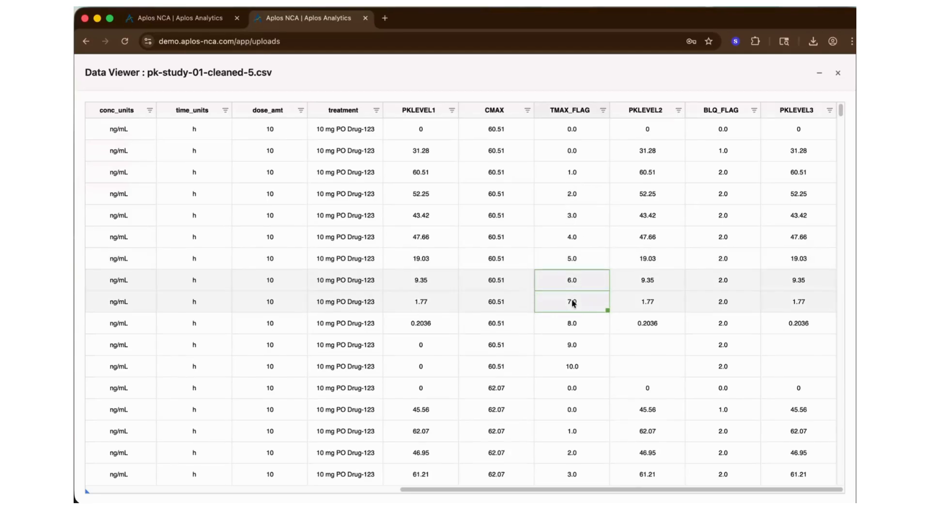
left_click(567, 215)
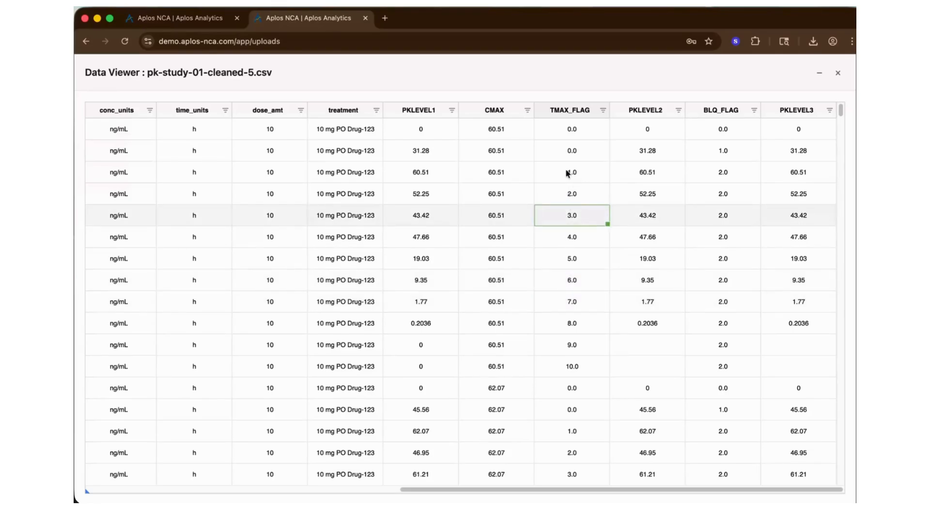
left_click_drag(567, 173, 659, 167)
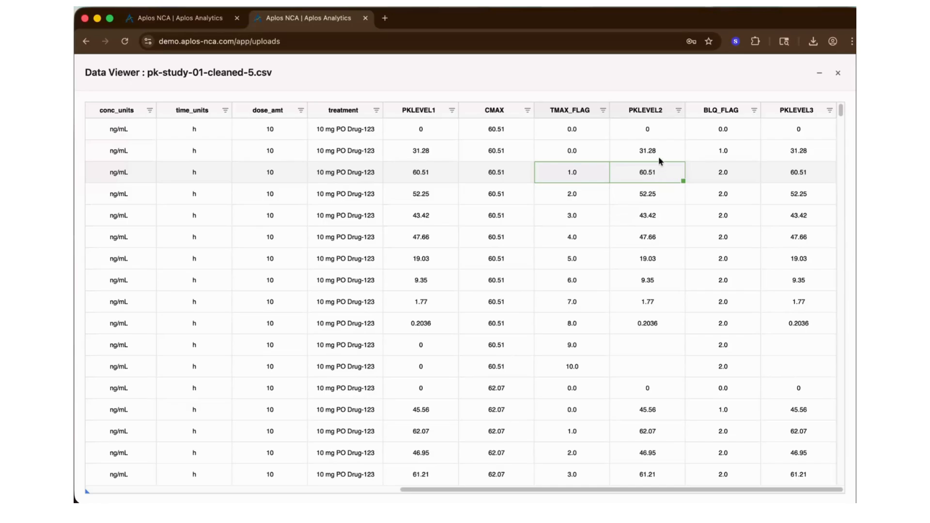
left_click(649, 127)
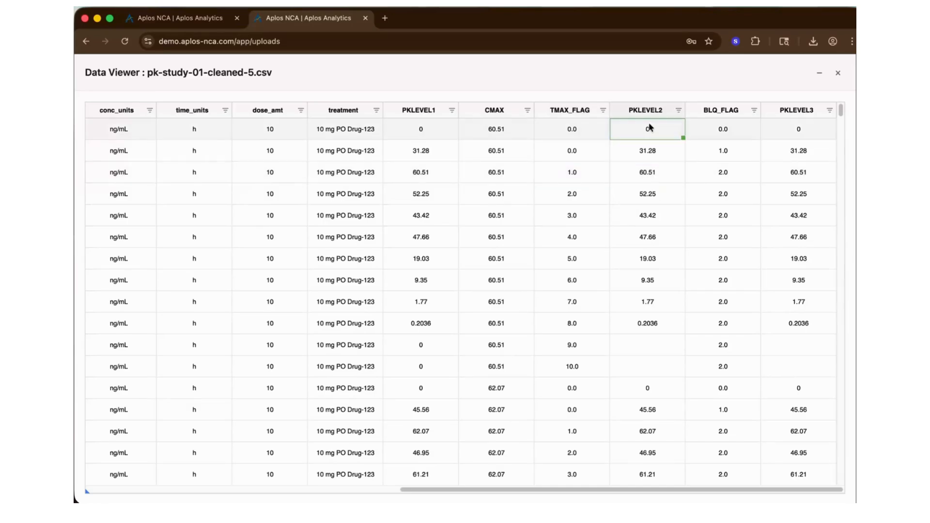
left_click_drag(637, 341, 644, 371)
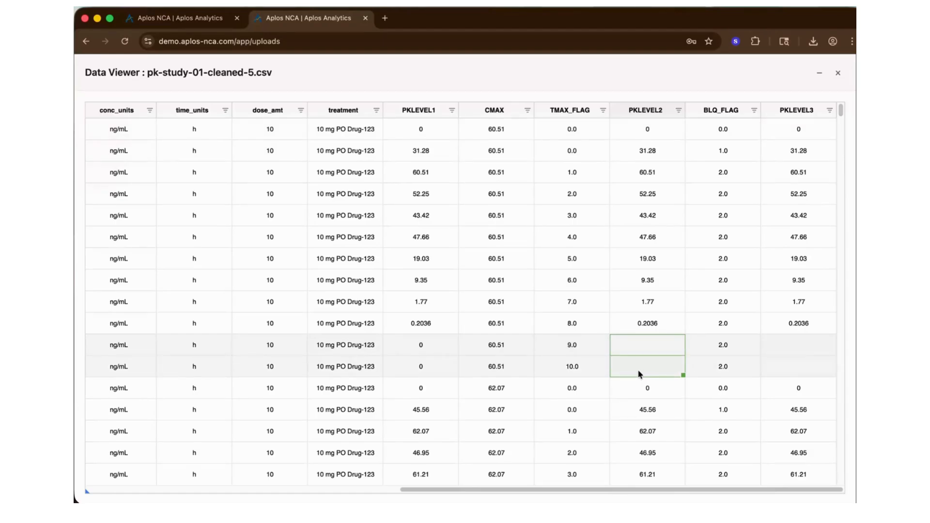
left_click(729, 134)
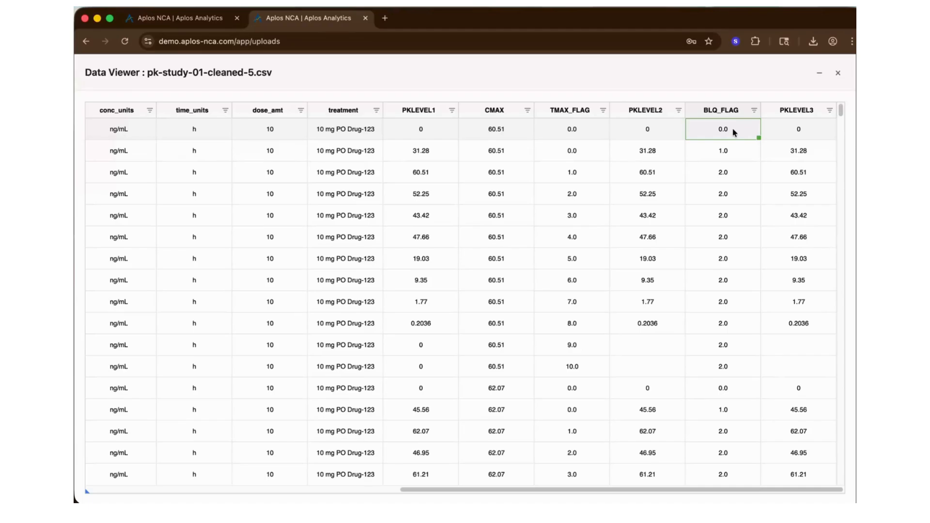
left_click(728, 152)
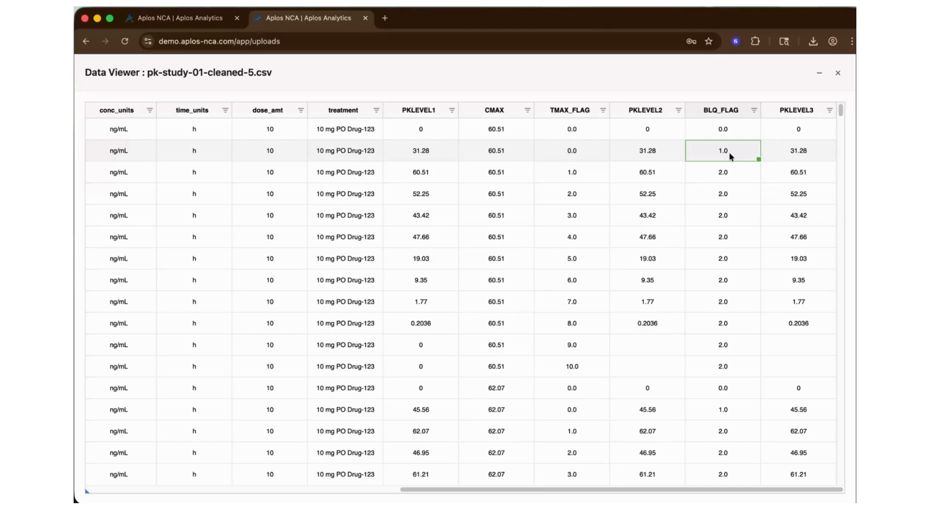
left_click_drag(728, 175, 728, 350)
left_click(800, 130)
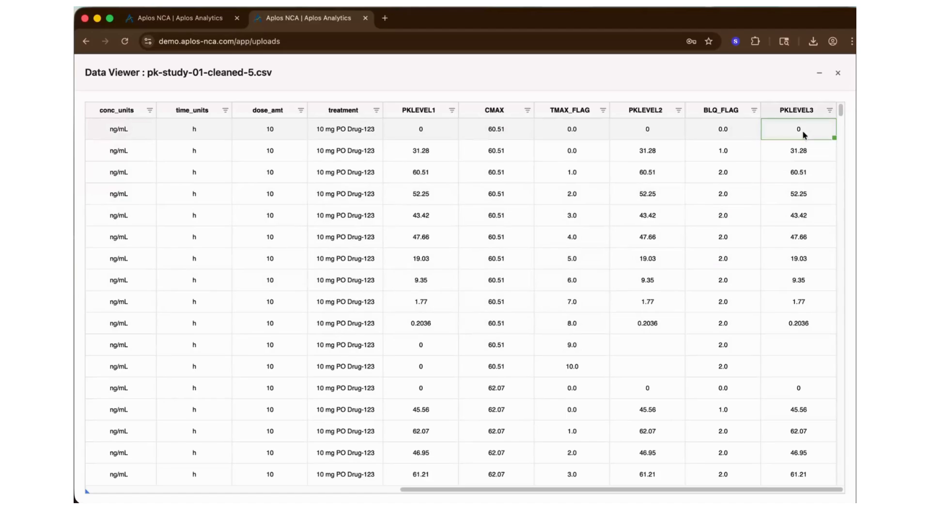
left_click_drag(801, 340, 799, 369)
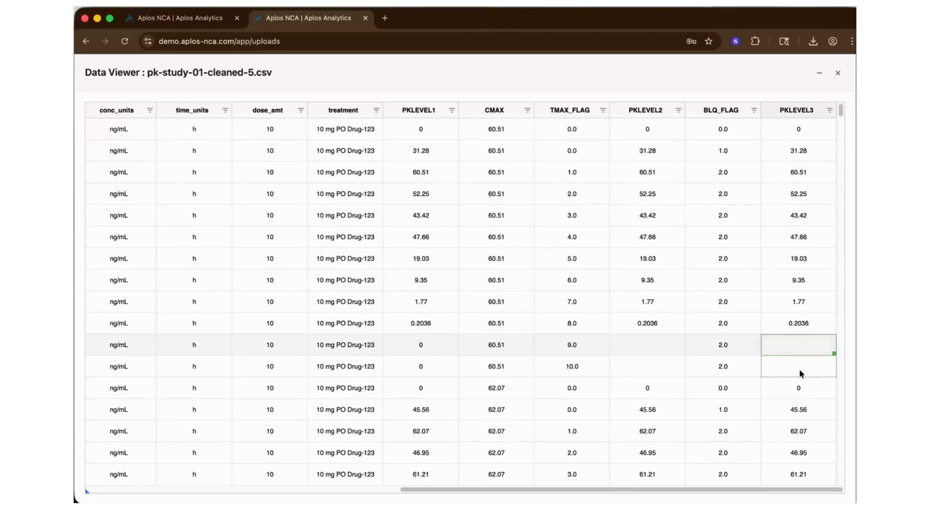
Check the PKLEVEL and flag columns for the other animals, and close the data viewer.
scroll(726, 414, "down", 5)
scroll(724, 412, "down", 6)
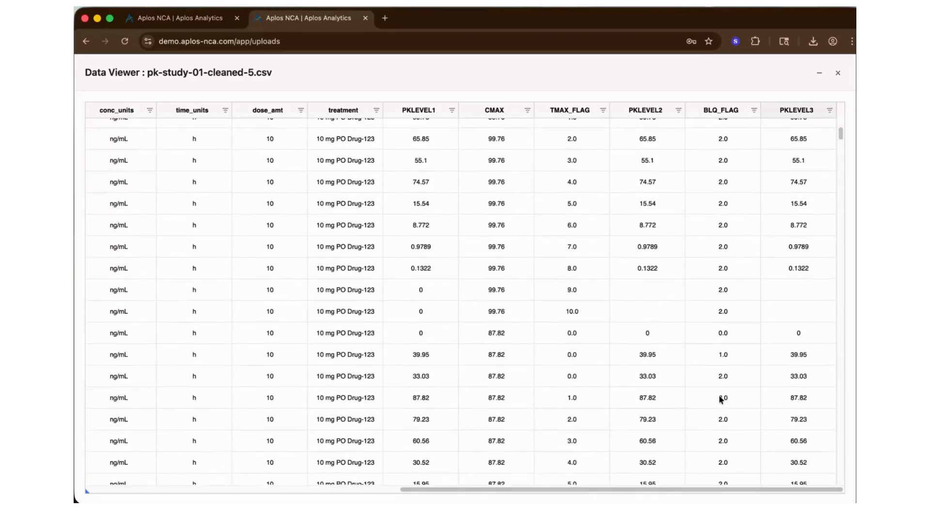
scroll(720, 396, "down", 5)
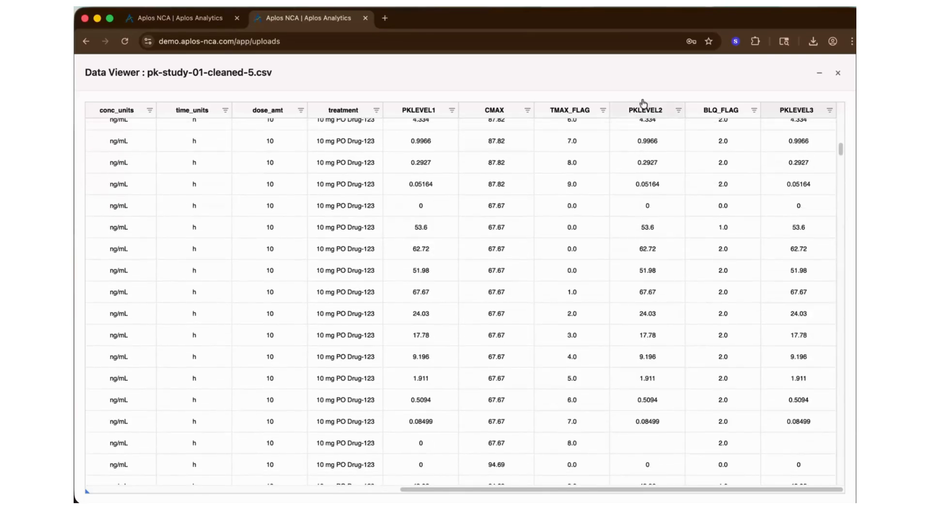
scroll(689, 374, "down", 2)
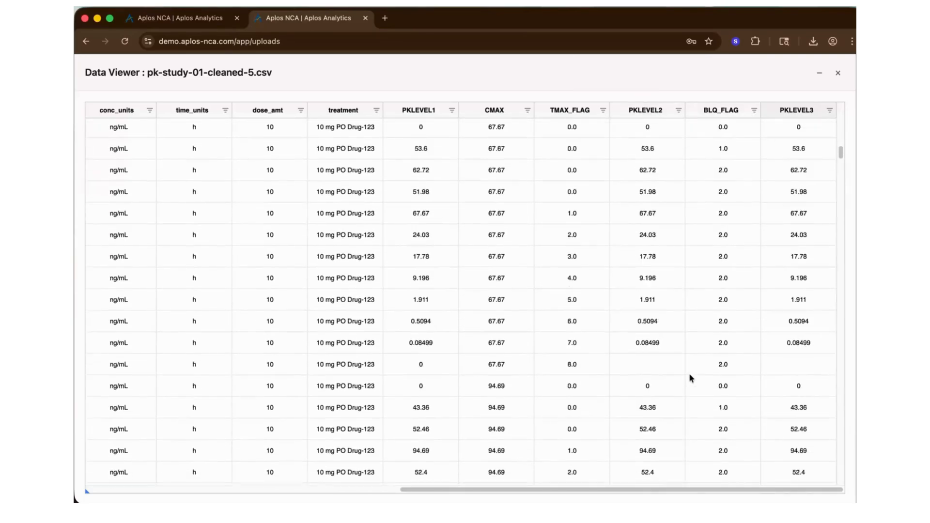
scroll(682, 377, "down", 2)
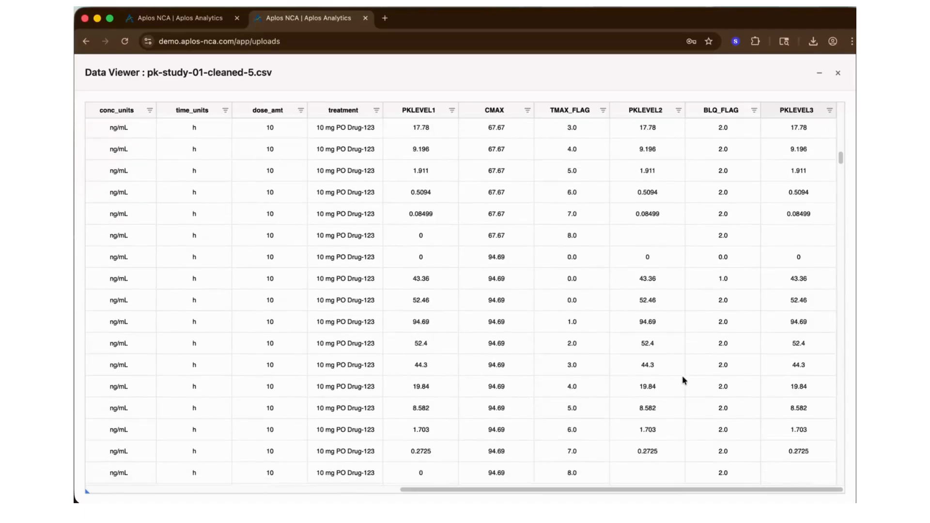
scroll(681, 380, "down", 4)
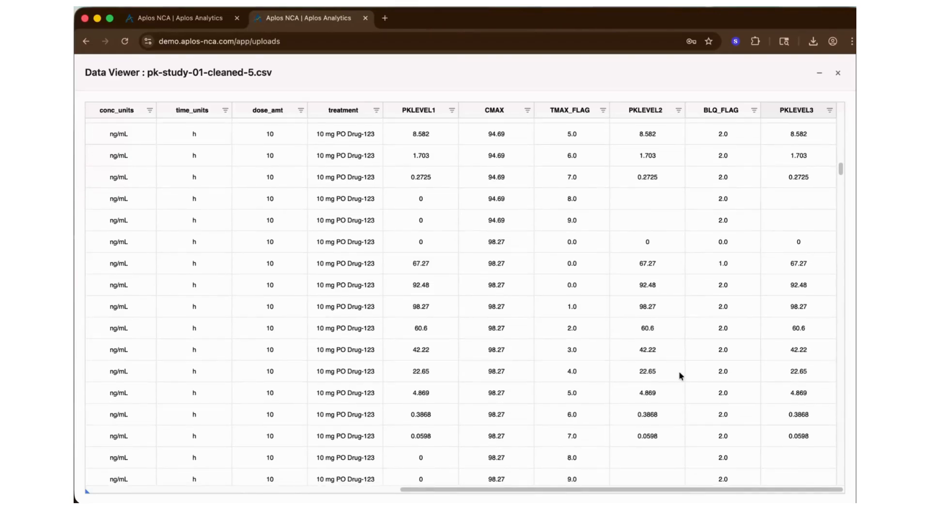
scroll(677, 367, "down", 2)
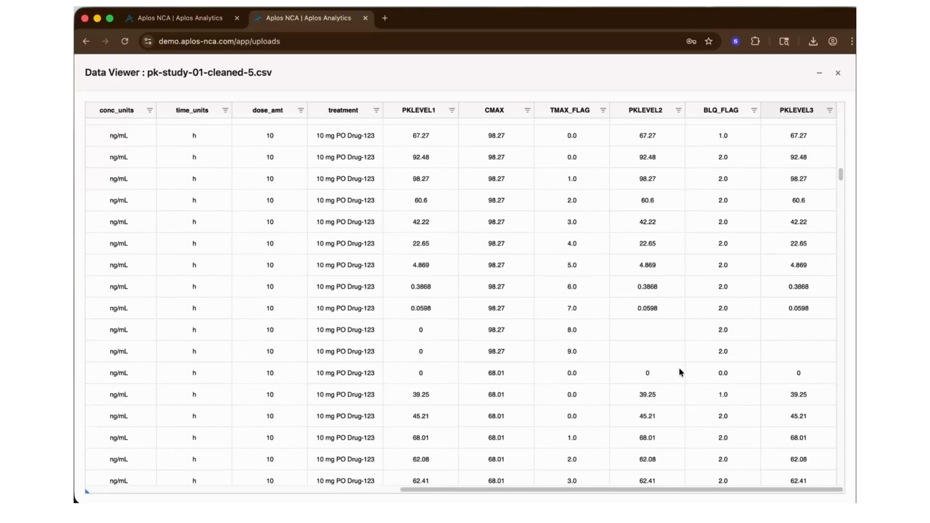
scroll(678, 372, "down", 12)
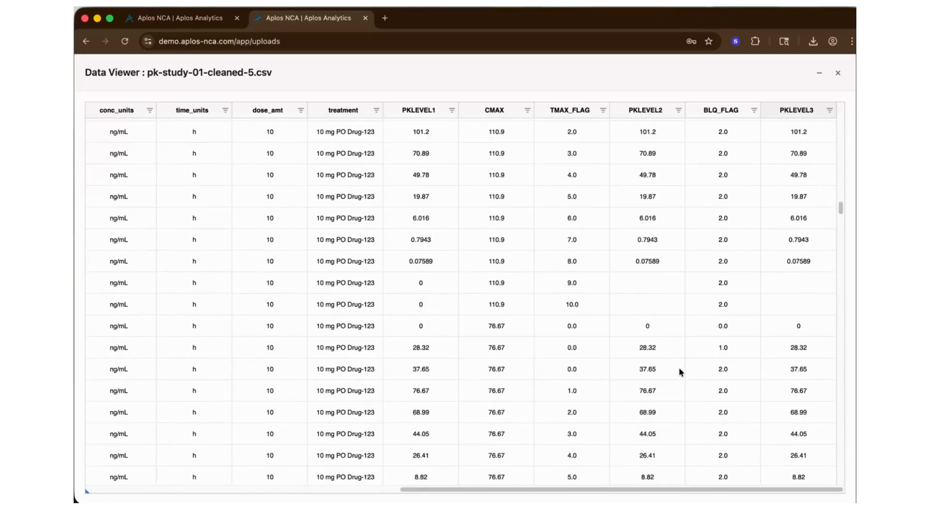
scroll(678, 367, "up", 15)
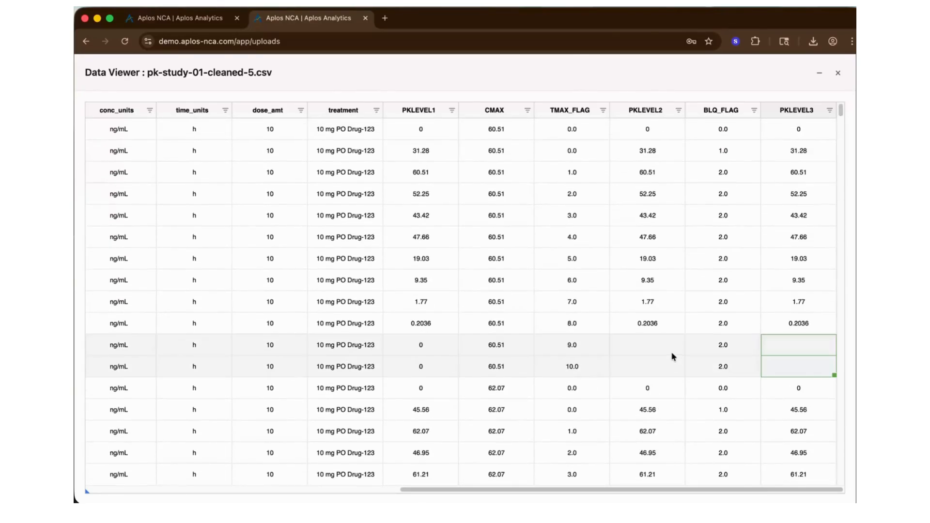
left_click(818, 74)
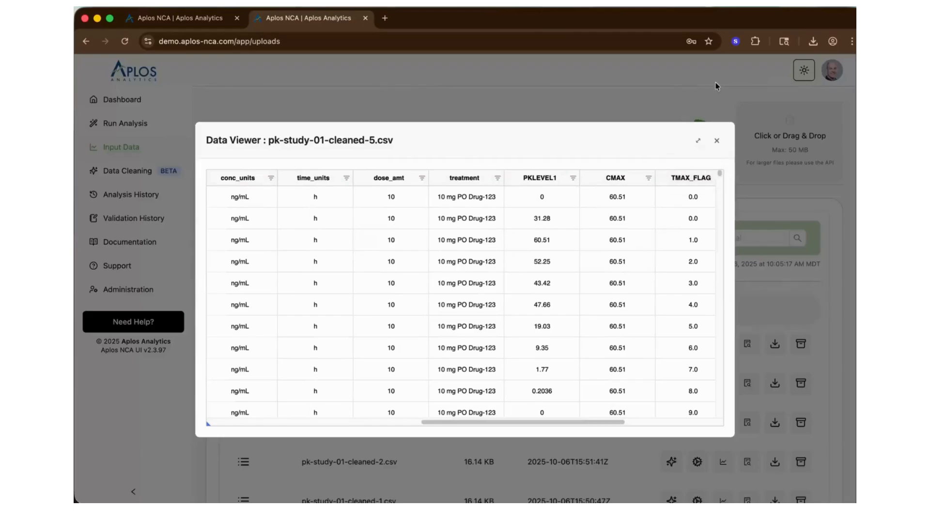
left_click(716, 143)
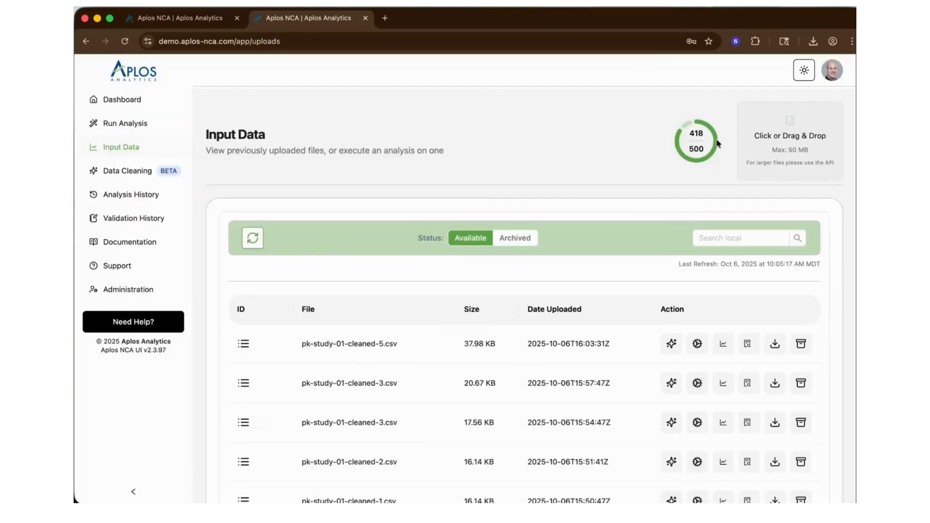
View the analysis configuration for pk-study-01-cleaned-5.csv, close it without executing, and return to the data cleaning rules.
left_click(697, 345)
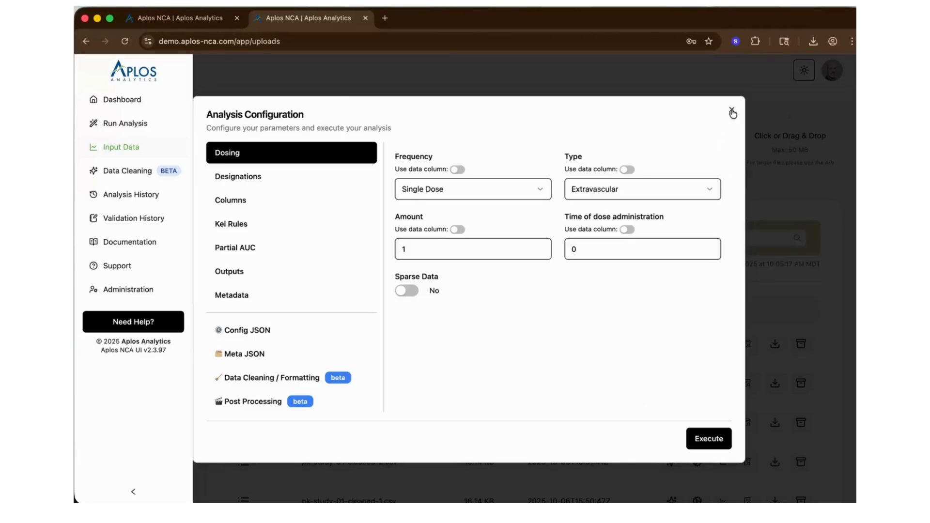
left_click(732, 113)
left_click(193, 18)
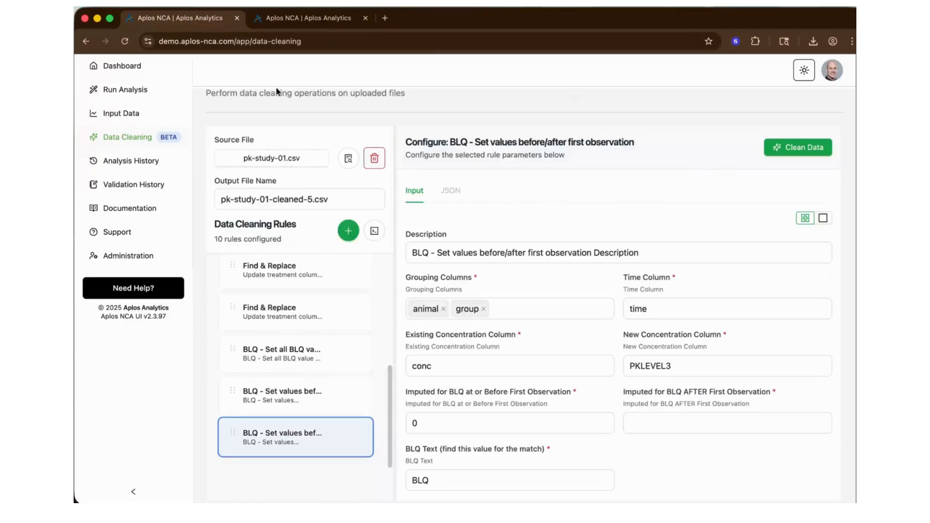
Download the data cleaning rules as a JSON file and review the opened file through its last PKLEVEL3 condition before closing it.
left_click(374, 231)
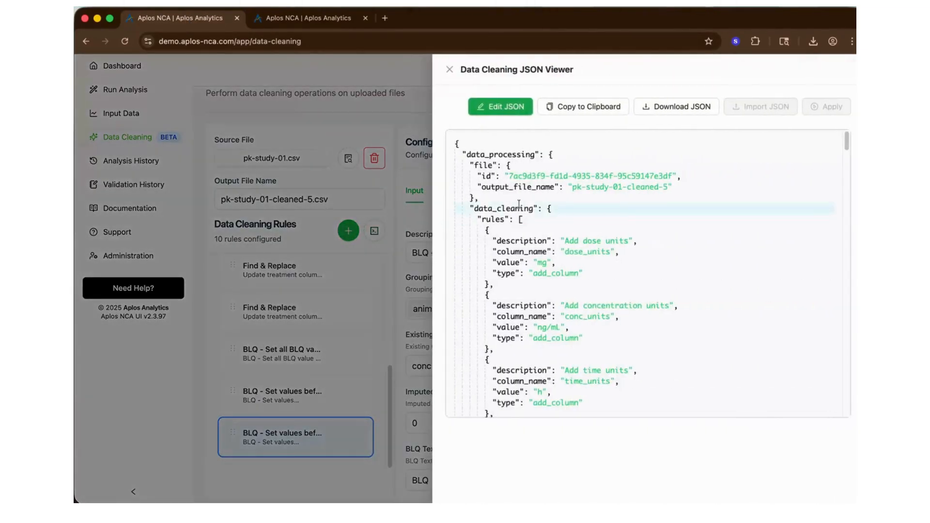
left_click(669, 112)
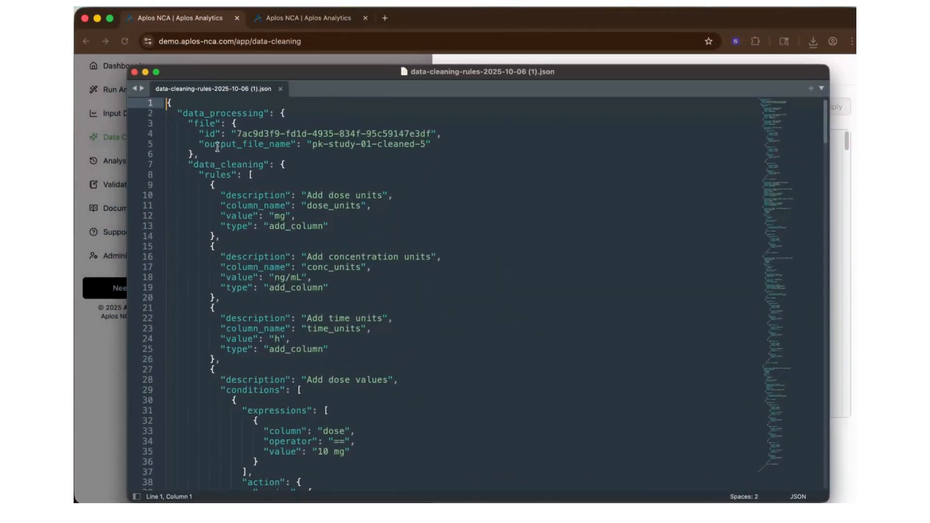
scroll(217, 146, "down", 3)
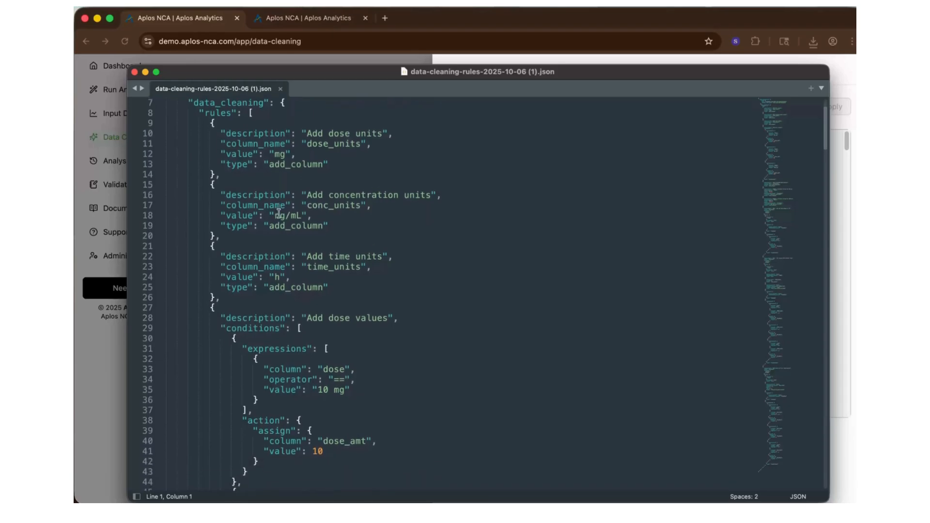
scroll(279, 213, "down", 15)
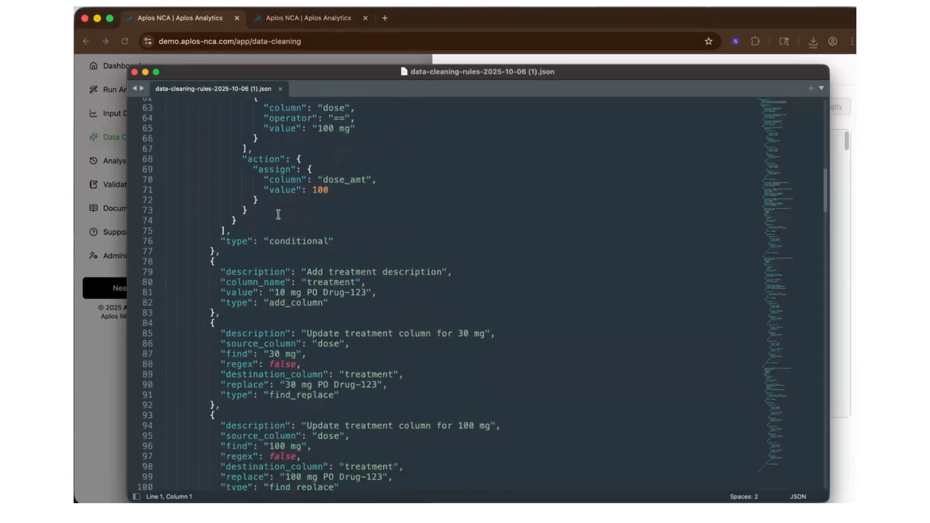
scroll(278, 214, "down", 20)
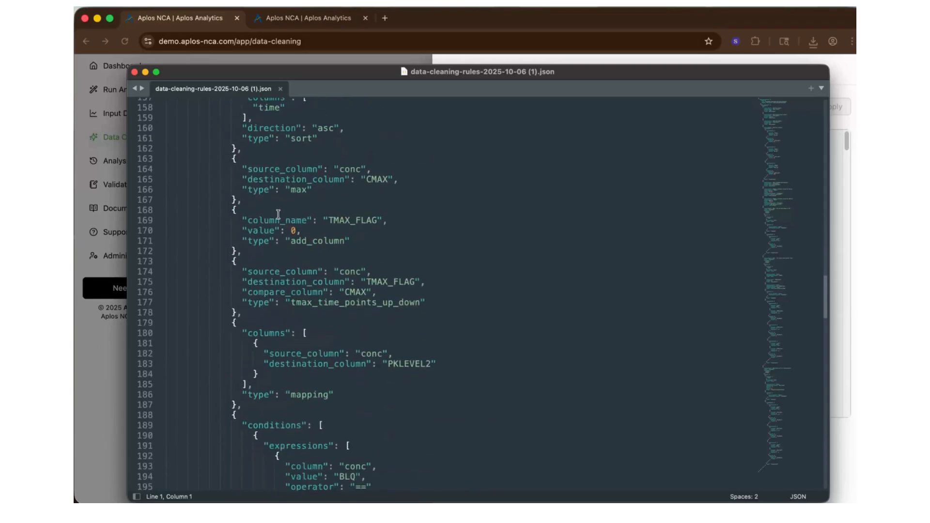
scroll(279, 214, "down", 20)
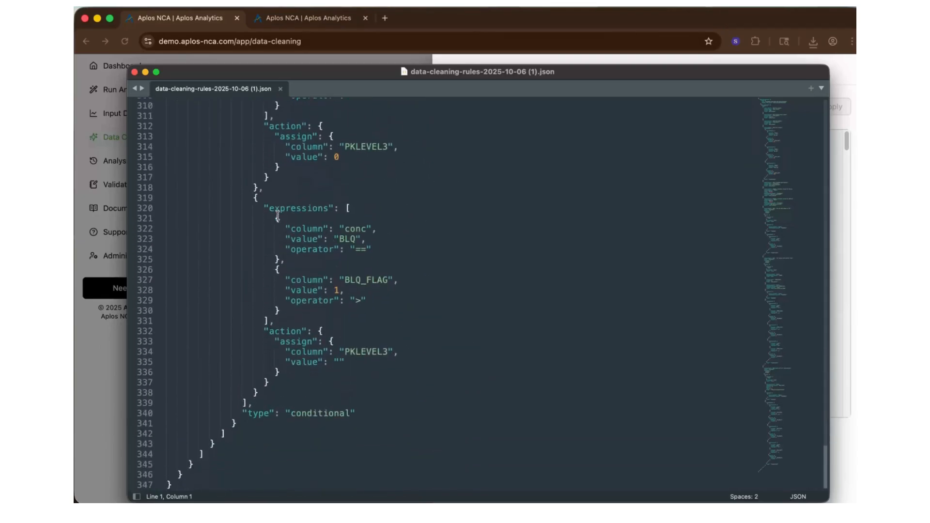
scroll(277, 216, "up", 20)
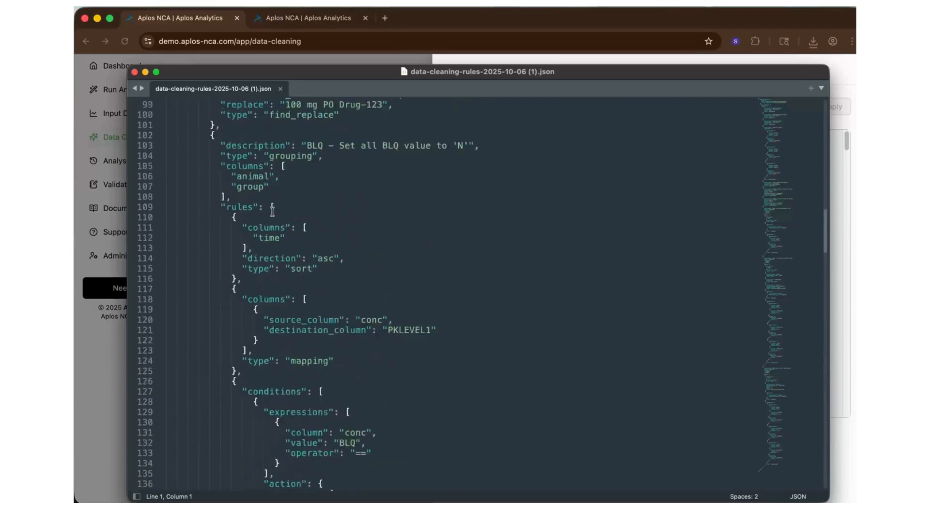
scroll(273, 211, "up", 10)
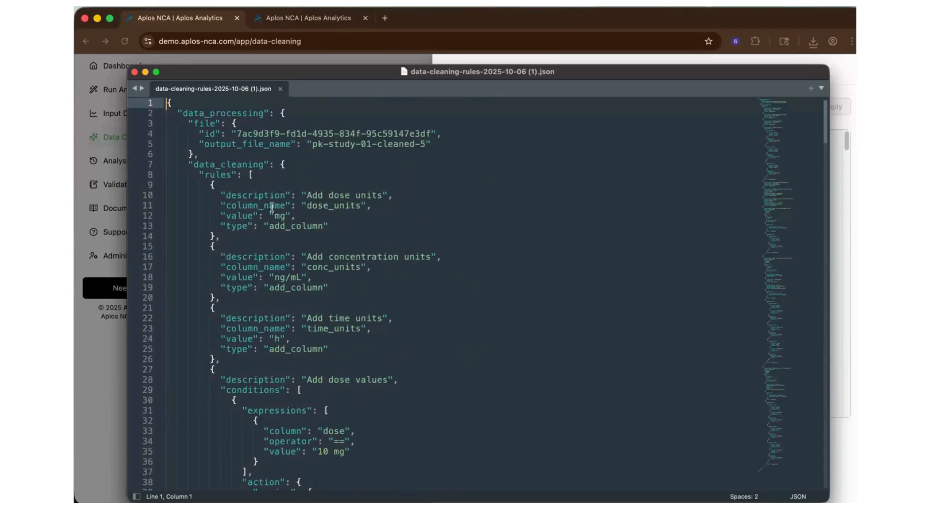
left_click(135, 72)
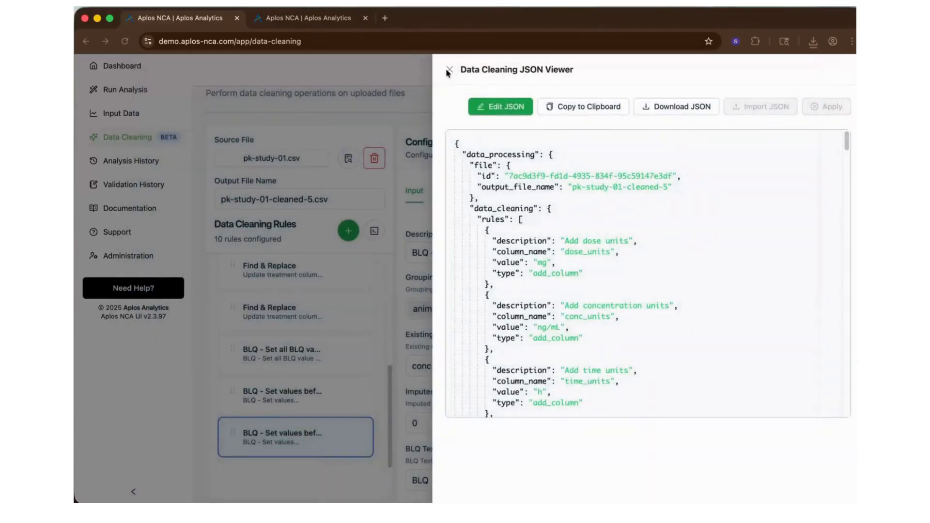
left_click(500, 108)
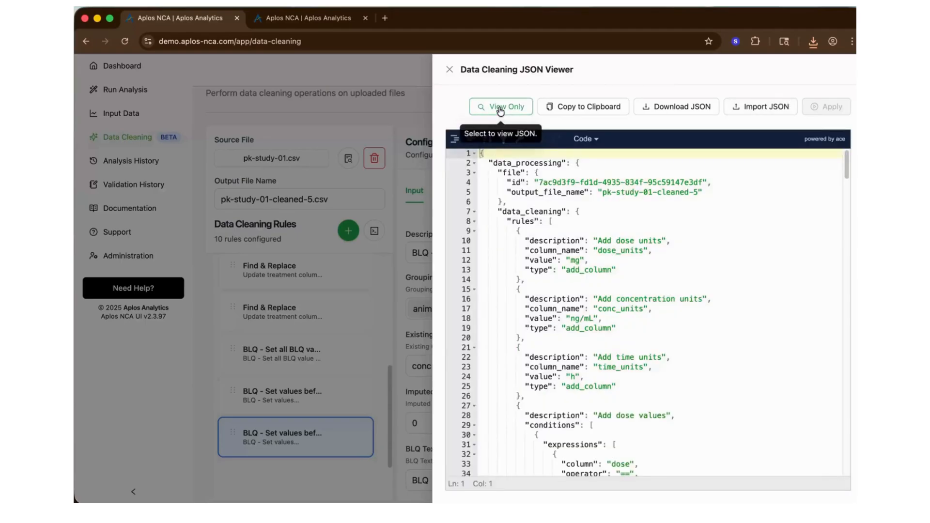
left_click(763, 111)
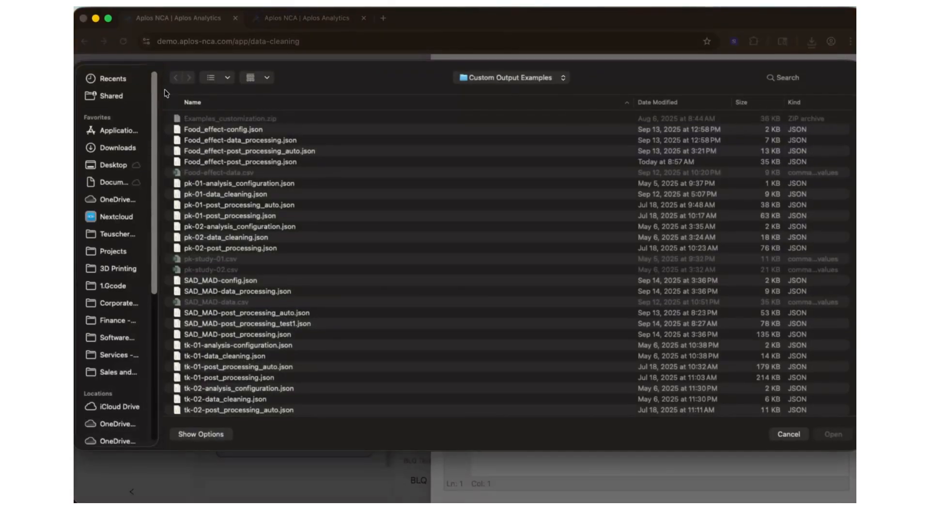
left_click(787, 435)
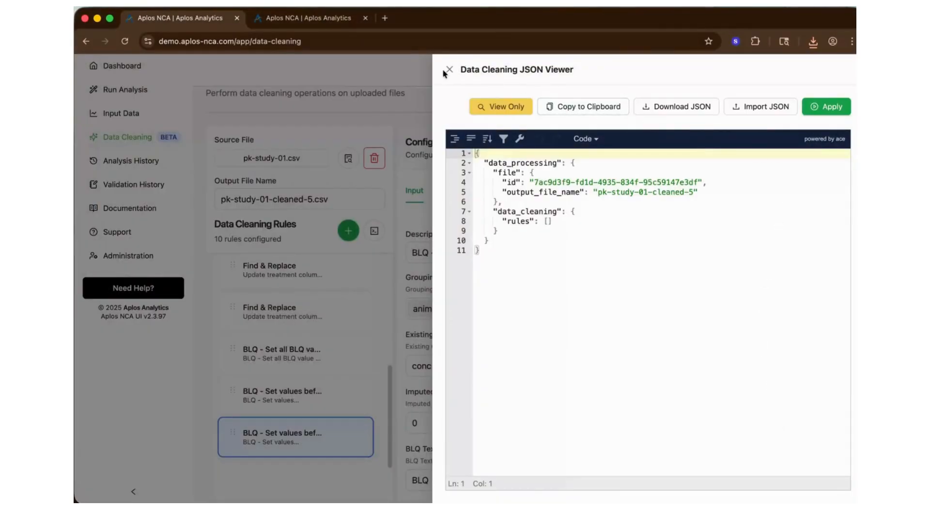
left_click(500, 111)
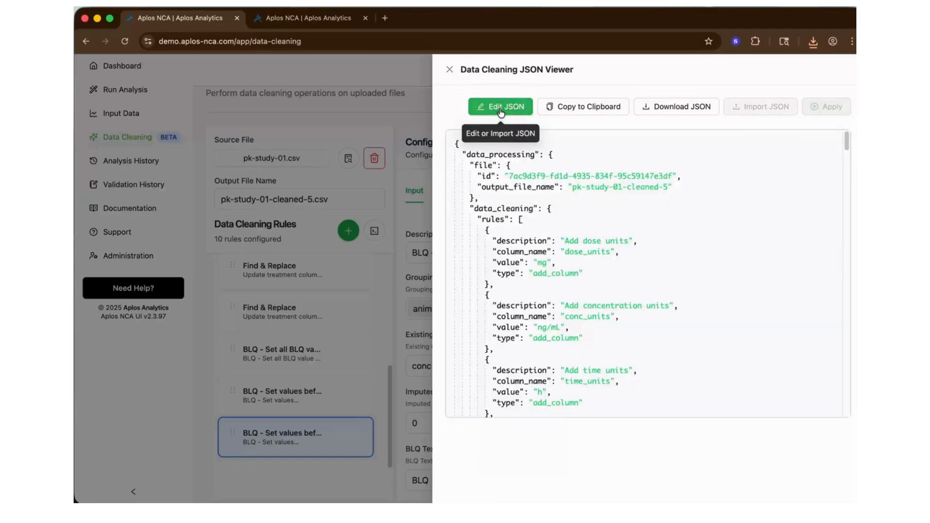
Copy the applied rules JSON to the clipboard, and close the JSON viewer to return to the first rules in the list.
left_click(578, 109)
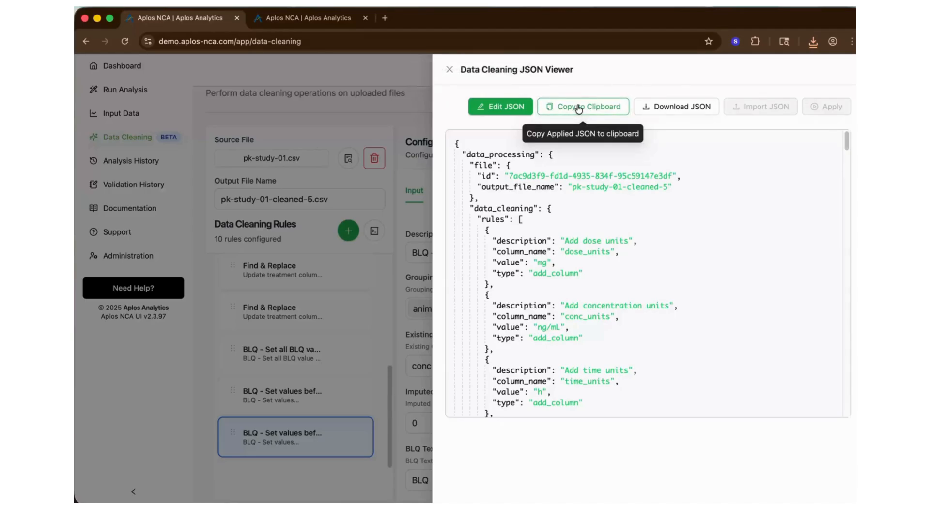
left_click(449, 69)
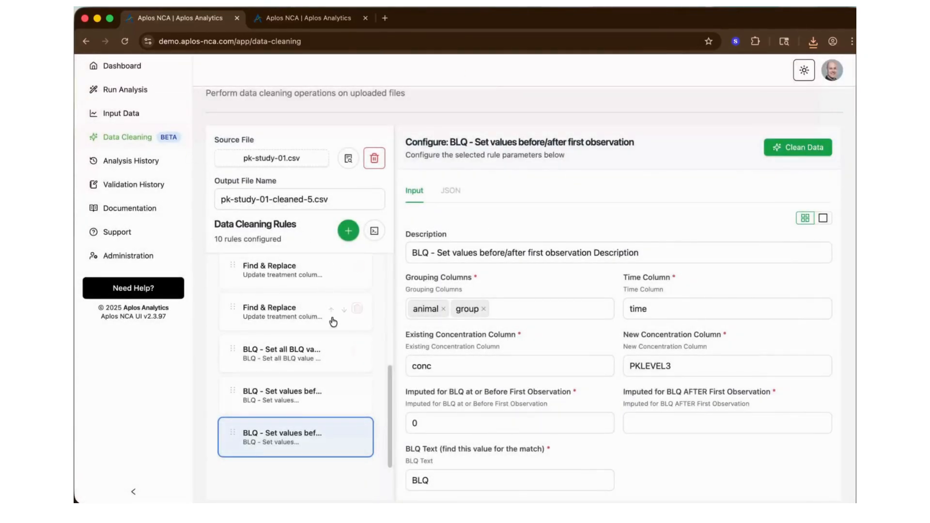
scroll(333, 327, "up", 5)
scroll(333, 327, "up", 1)
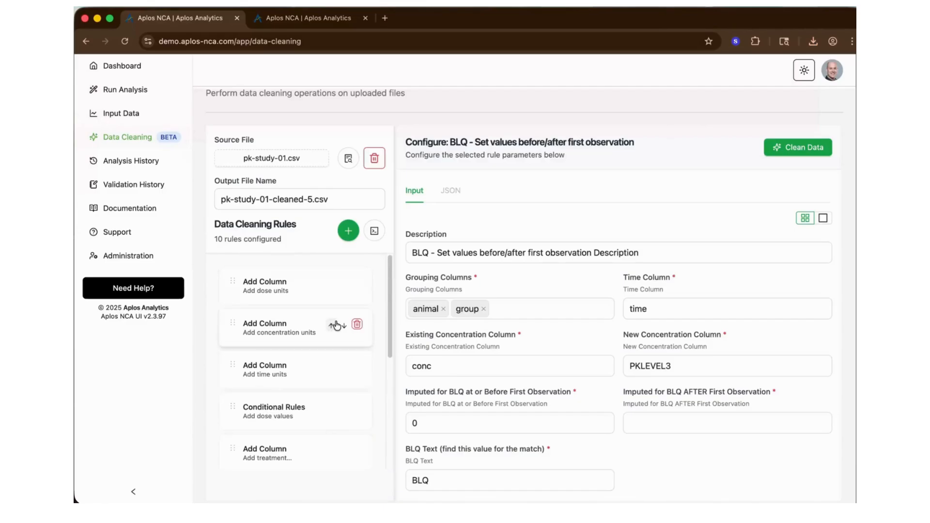